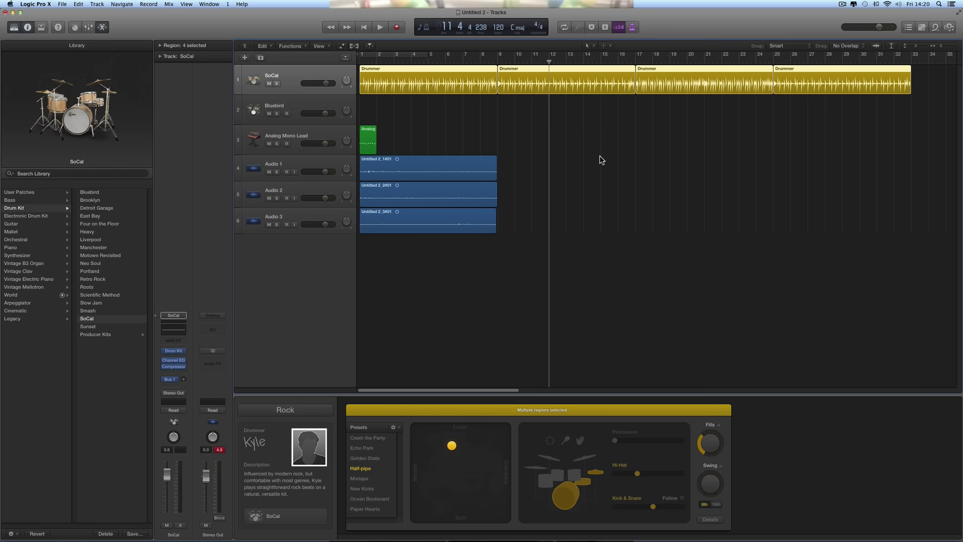
- Clear the region selection and audition the second Drummer region on the SoCal track in the Drummer editor
{"action": "left_click", "coordinate": [600, 157]}
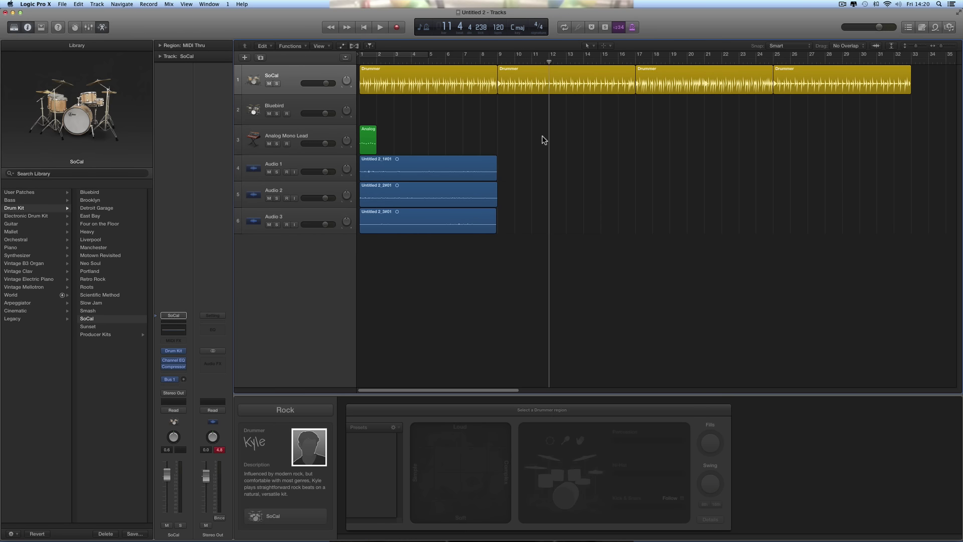
{"action": "left_click", "coordinate": [533, 78]}
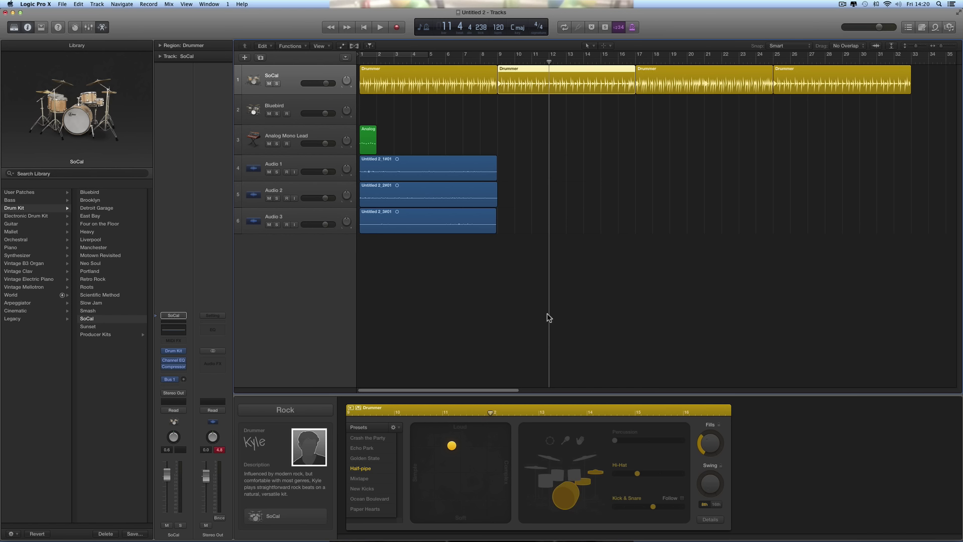
{"action": "left_click", "coordinate": [350, 409]}
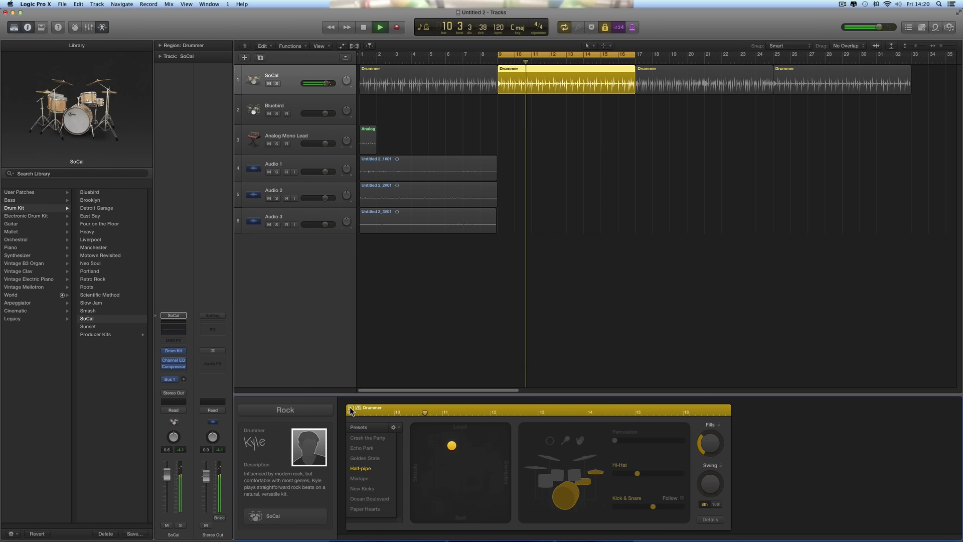
{"action": "left_click", "coordinate": [351, 409]}
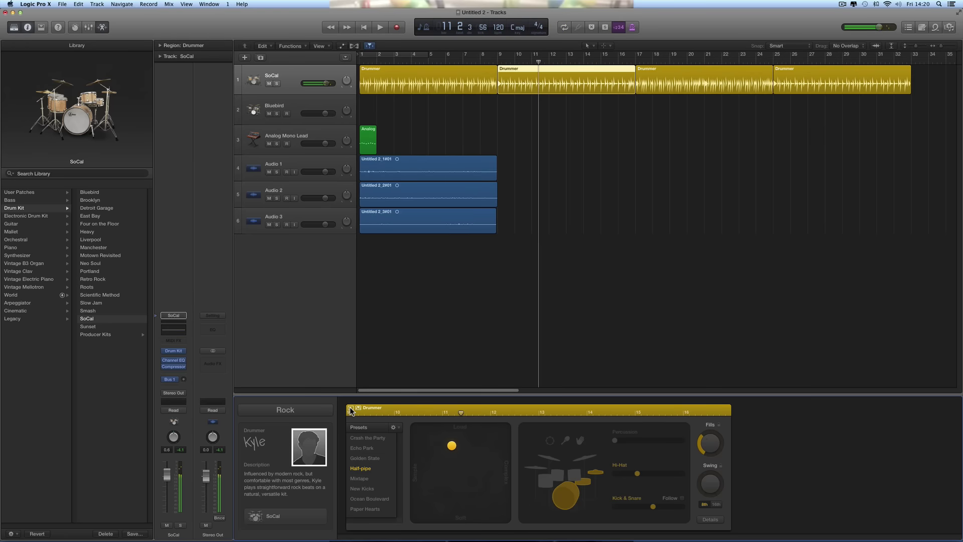
{"action": "left_click", "coordinate": [350, 409]}
{"action": "left_click", "coordinate": [350, 409]}
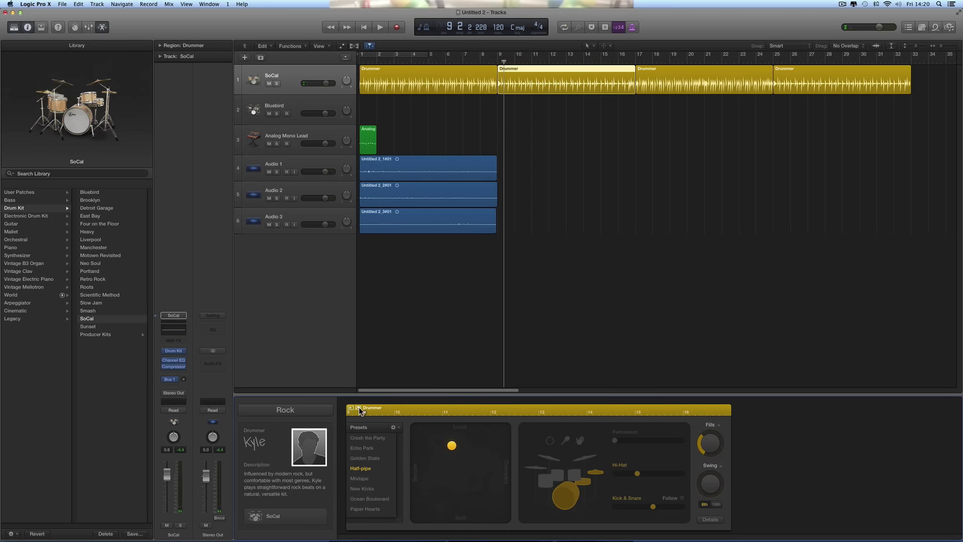
- Toggle region following in the Drummer editor while moving the playhead to bar 18, bar 8 and finally bar 7
{"action": "left_click", "coordinate": [359, 408]}
{"action": "left_click_drag", "start_coordinate": [503, 63], "coordinate": [652, 77]}
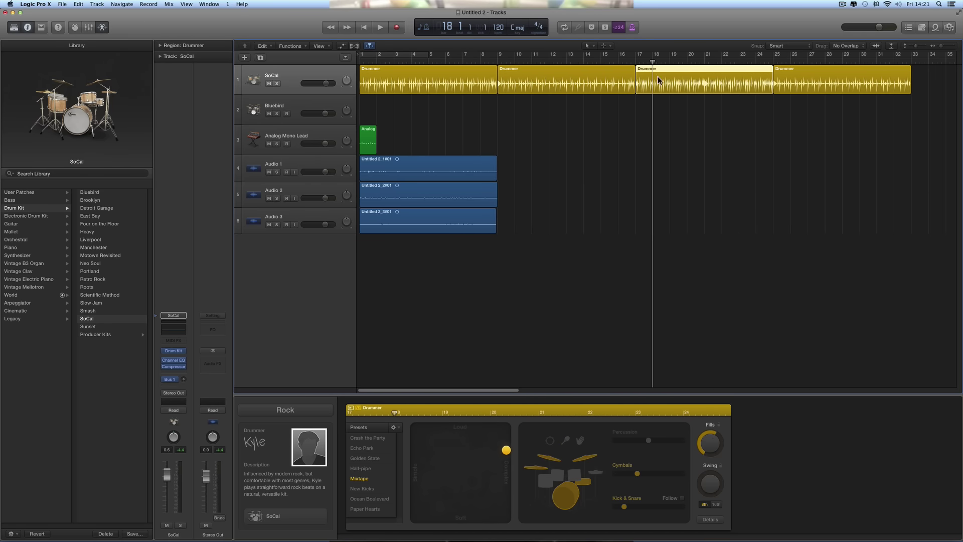
{"action": "left_click_drag", "start_coordinate": [655, 62], "coordinate": [480, 80]}
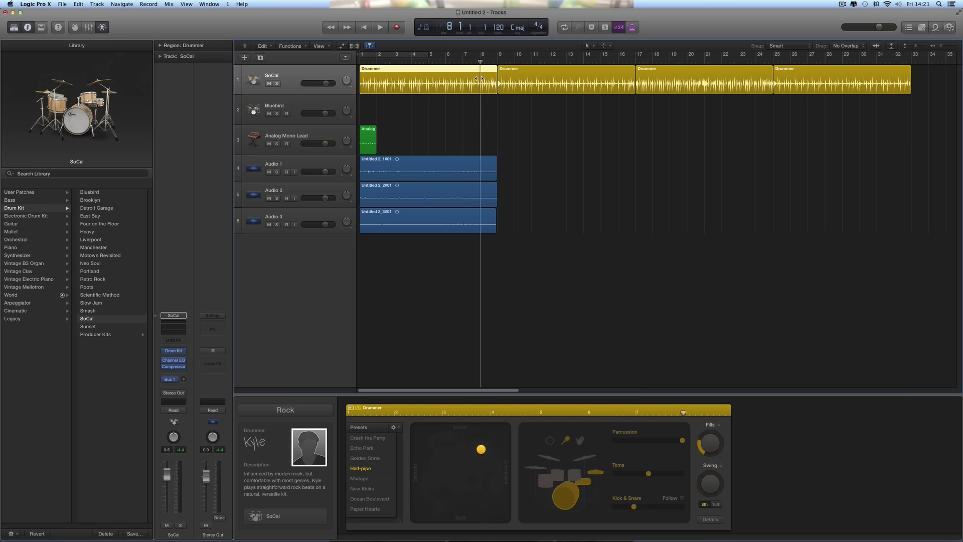
{"action": "left_click", "coordinate": [359, 408]}
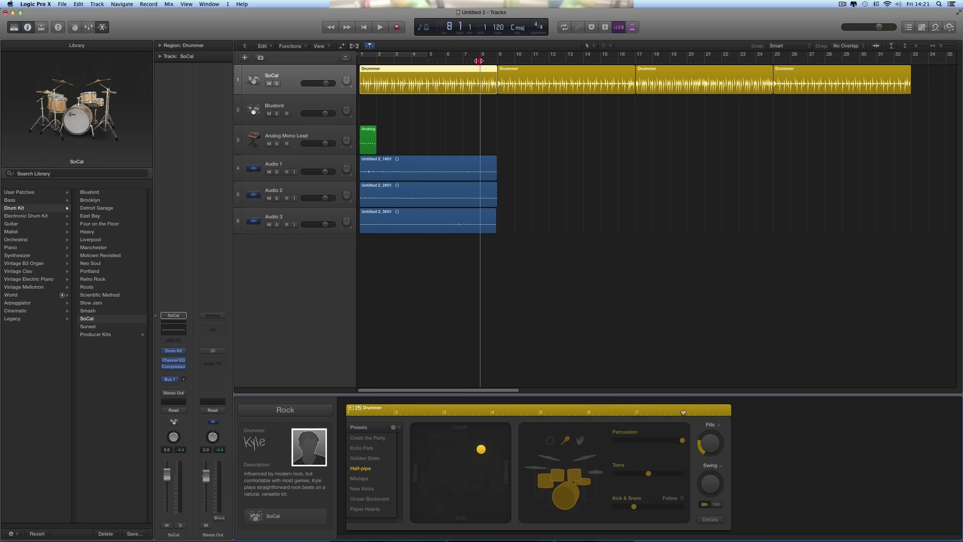
{"action": "mouse_move", "coordinate": [479, 61]}
{"action": "left_mouse_down"}
{"action": "mouse_move", "coordinate": [665, 60]}
{"action": "mouse_move", "coordinate": [462, 60]}
{"action": "left_mouse_up"}
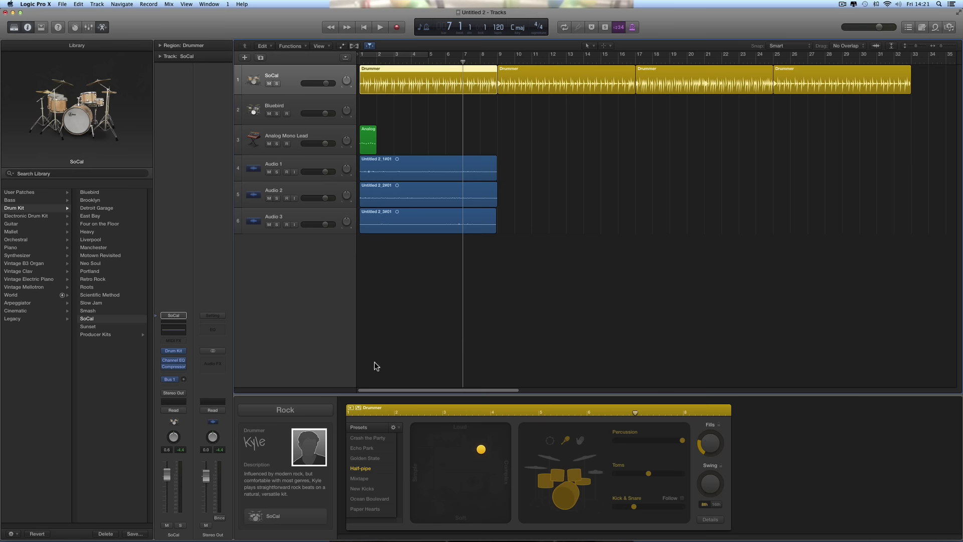
- Change the drummer genre from Rock to Electronic and choose the drummer that uses the After Party kit
{"action": "left_click", "coordinate": [305, 409]}
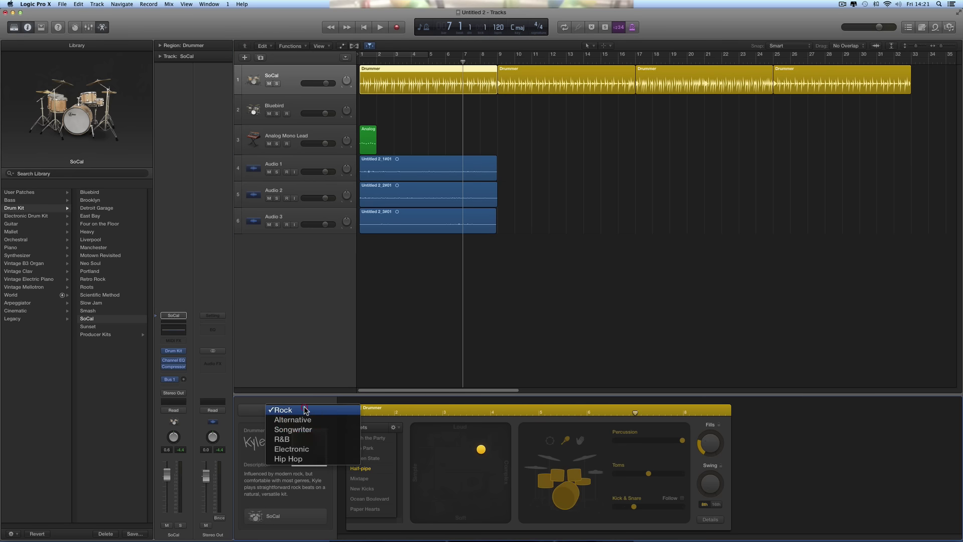
{"action": "left_click", "coordinate": [301, 450]}
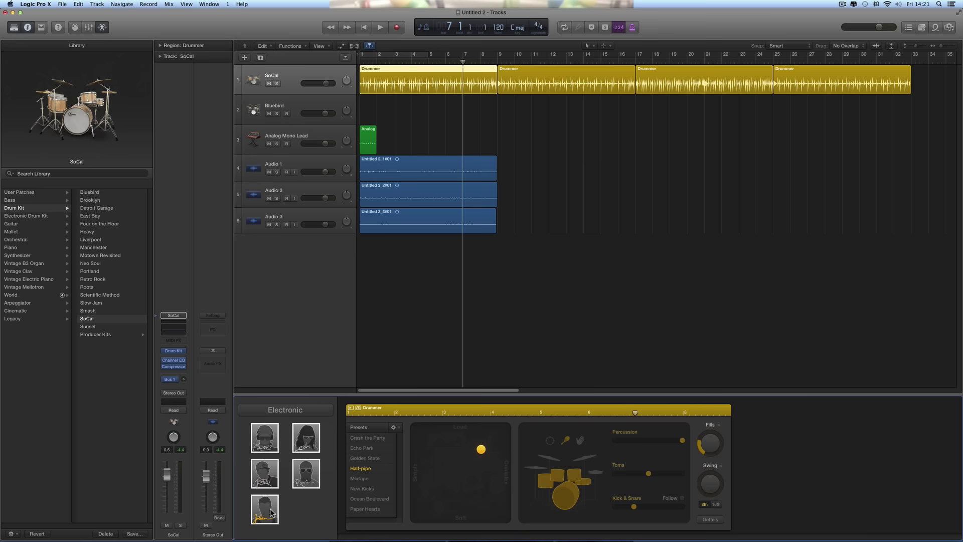
{"action": "left_click", "coordinate": [270, 511]}
{"action": "left_click", "coordinate": [519, 202]}
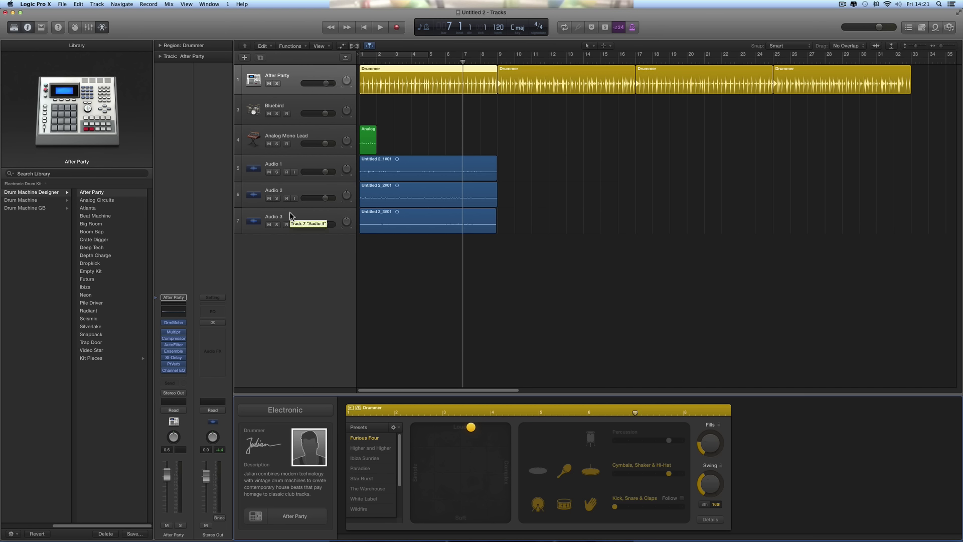
- Open Drum Machine Designer for the After Party track, hide the Drummer editor and move the plug-in window away from the track list
{"action": "left_click", "coordinate": [173, 322]}
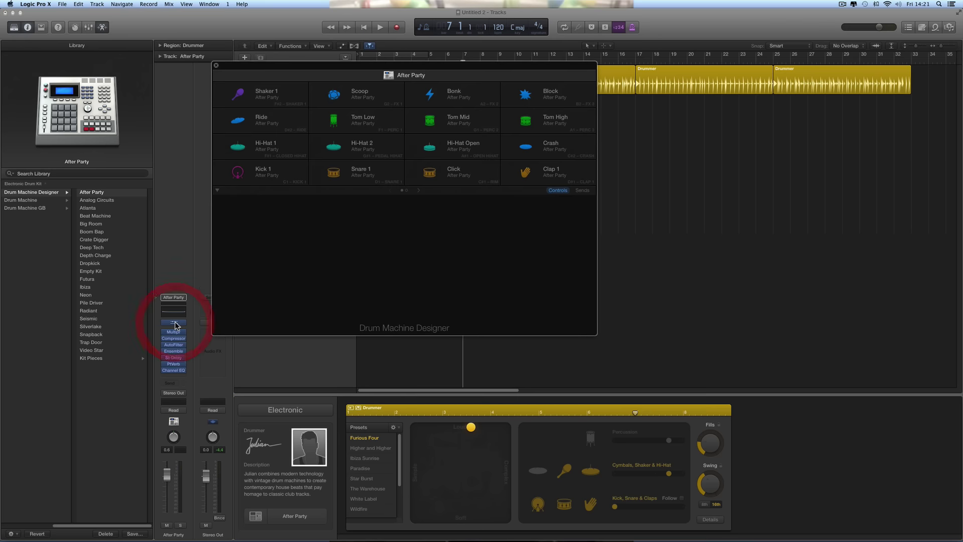
{"action": "left_click", "coordinate": [104, 27]}
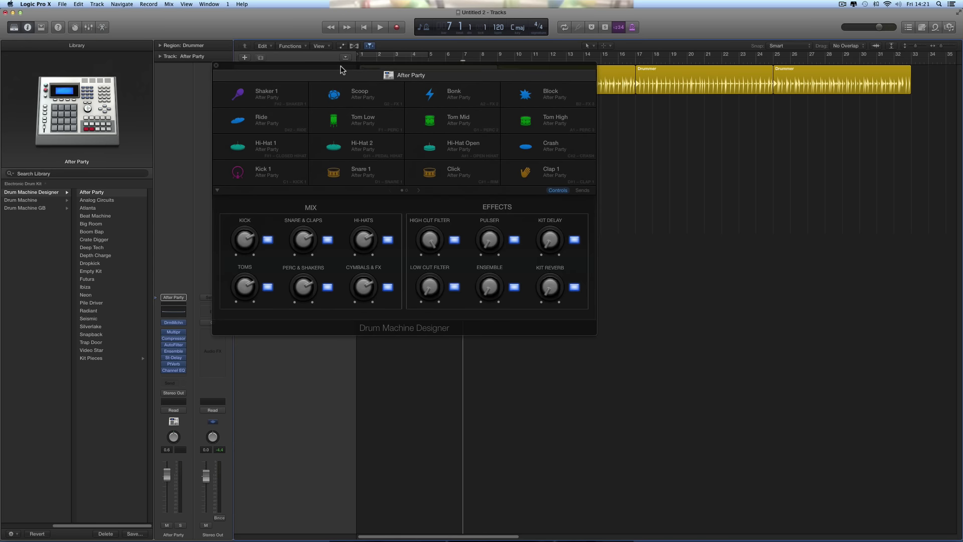
{"action": "left_click_drag", "start_coordinate": [341, 69], "coordinate": [429, 141]}
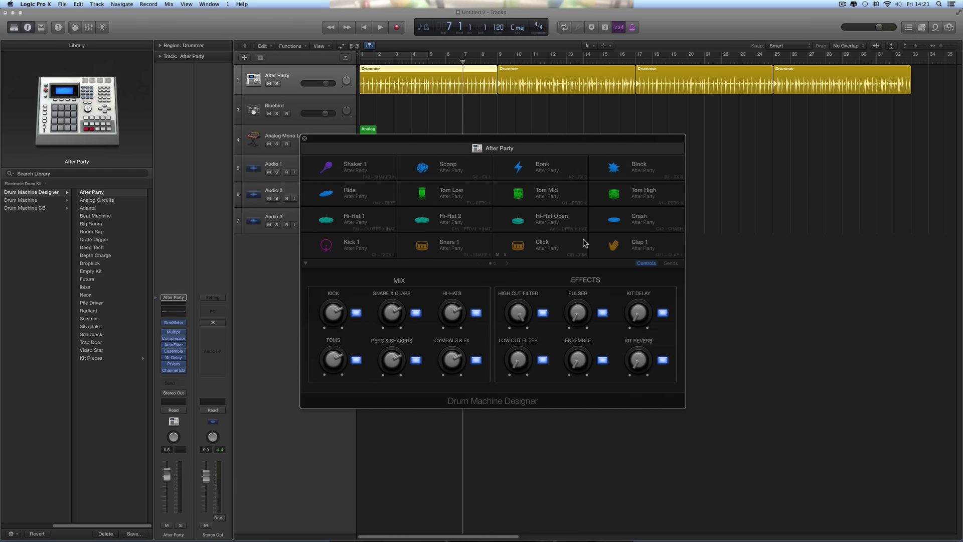
- Load all eight djembe WAV files from the project's audio files onto the drum machine pads, starting at the Bonk pad
{"action": "left_click", "coordinate": [949, 28]}
{"action": "left_click", "coordinate": [826, 88]}
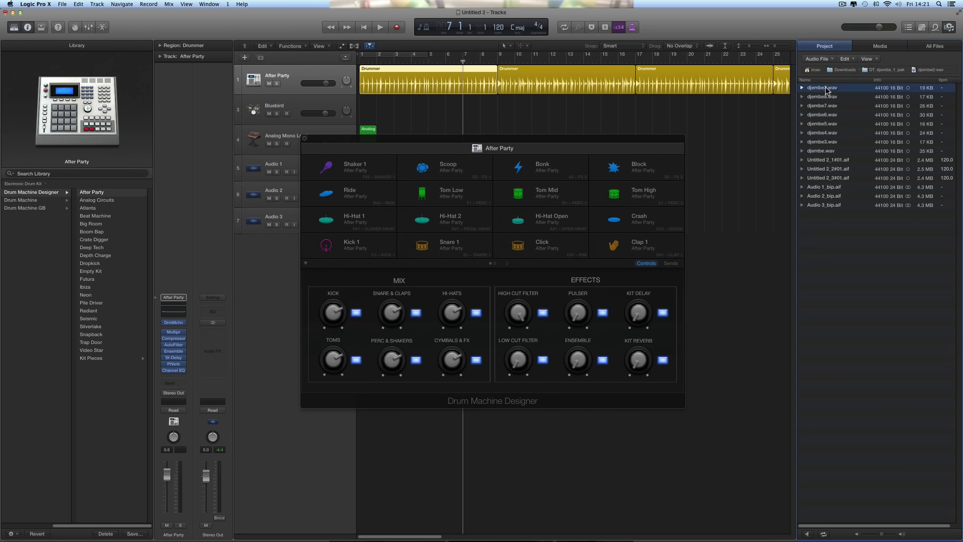
{"action": "left_click", "coordinate": [832, 151], "text": "shift"}
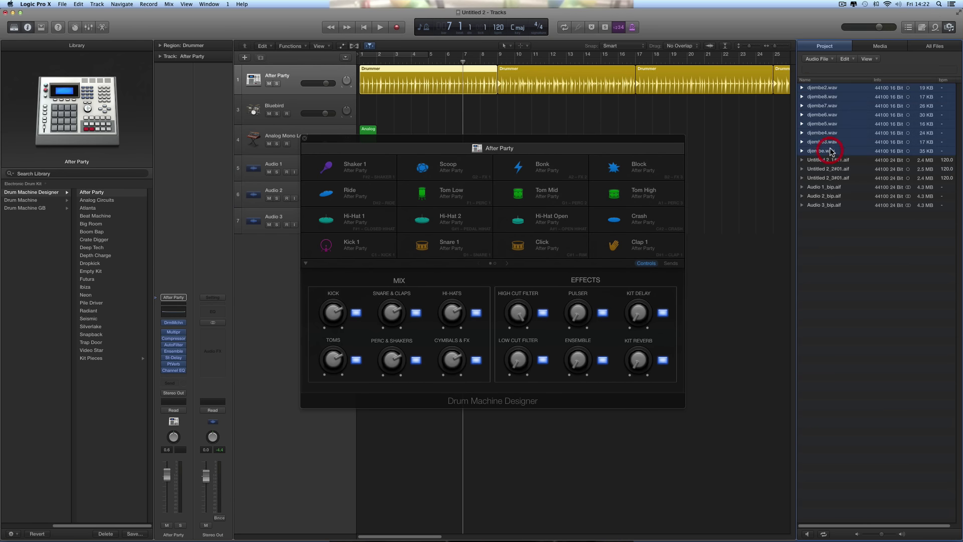
{"action": "left_click", "coordinate": [829, 61]}
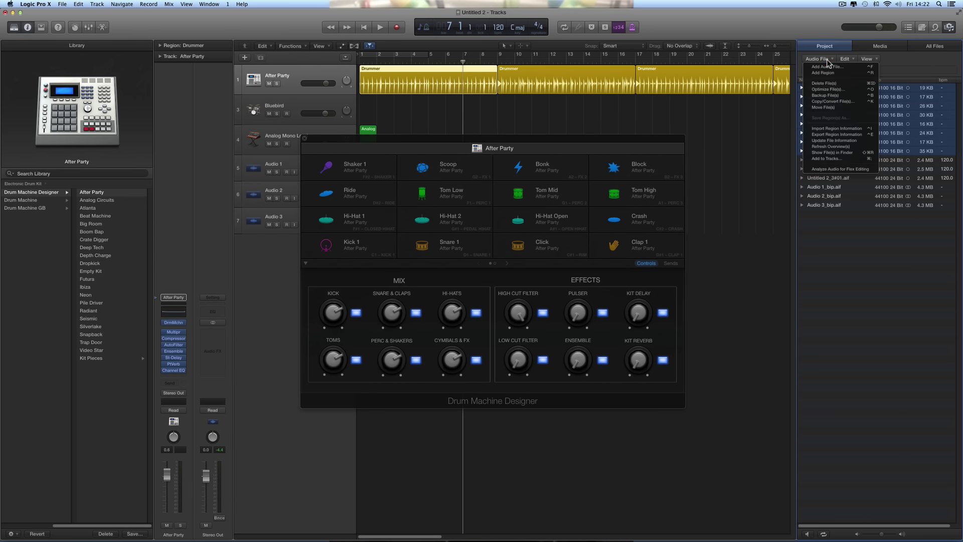
{"action": "left_click", "coordinate": [827, 31]}
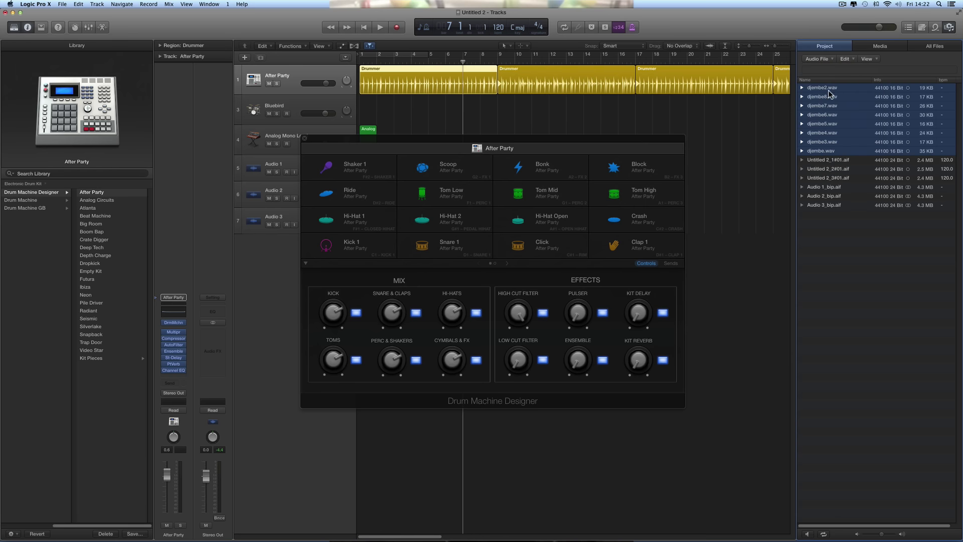
{"action": "left_click_drag", "start_coordinate": [832, 92], "coordinate": [518, 169]}
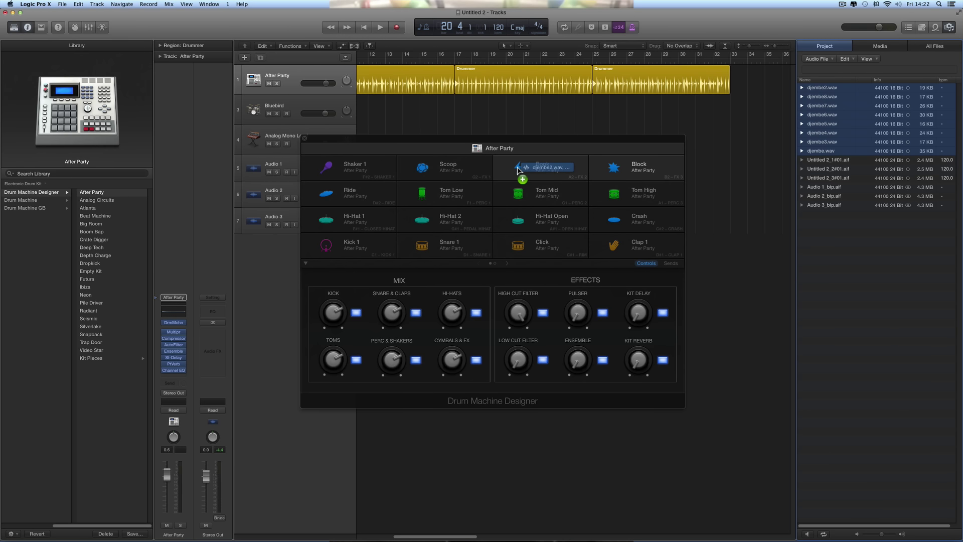
{"action": "left_click_drag", "start_coordinate": [518, 170], "coordinate": [518, 171]}
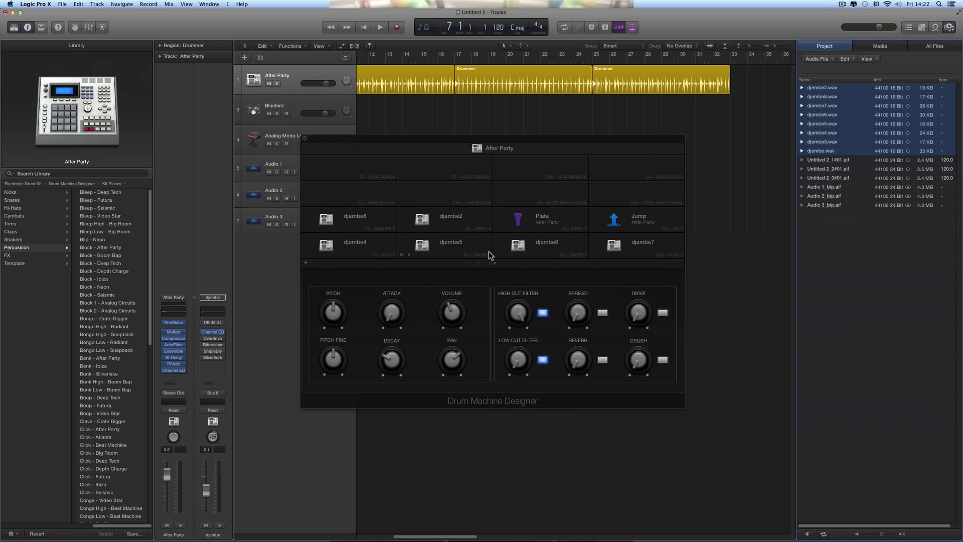
- Audition the djembe and djembe3 pads on the first page of Drum Machine Designer
{"action": "left_click", "coordinate": [478, 264]}
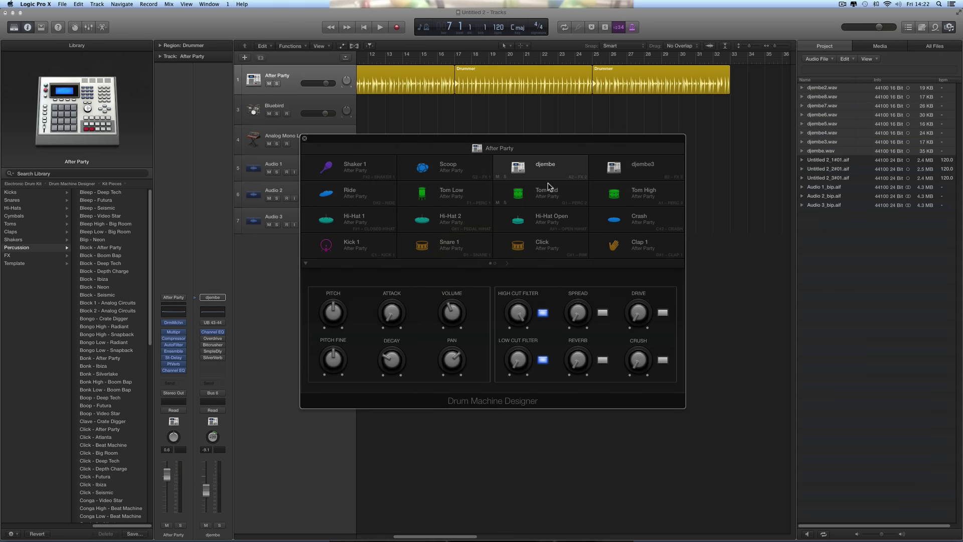
{"action": "left_click", "coordinate": [514, 168]}
{"action": "left_click", "coordinate": [618, 171]}
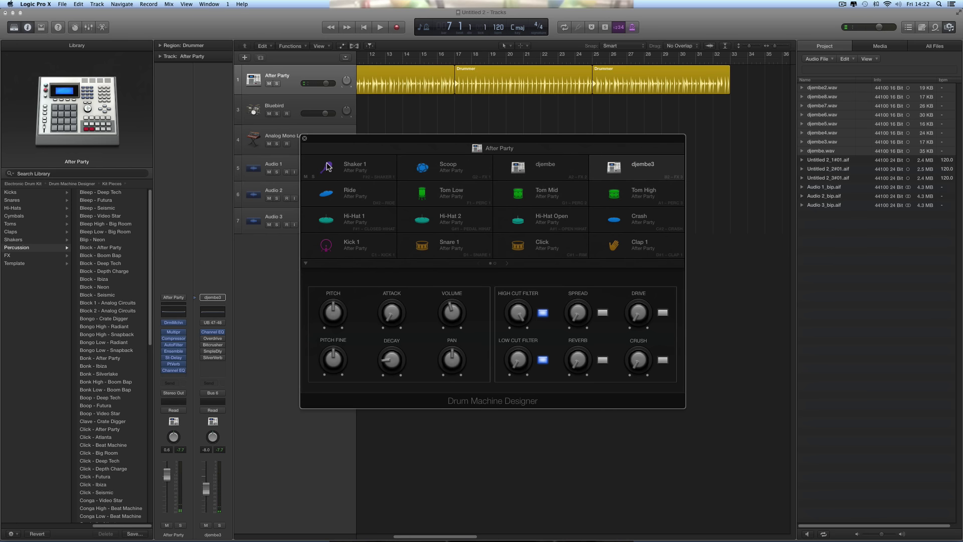
{"action": "left_click", "coordinate": [546, 169]}
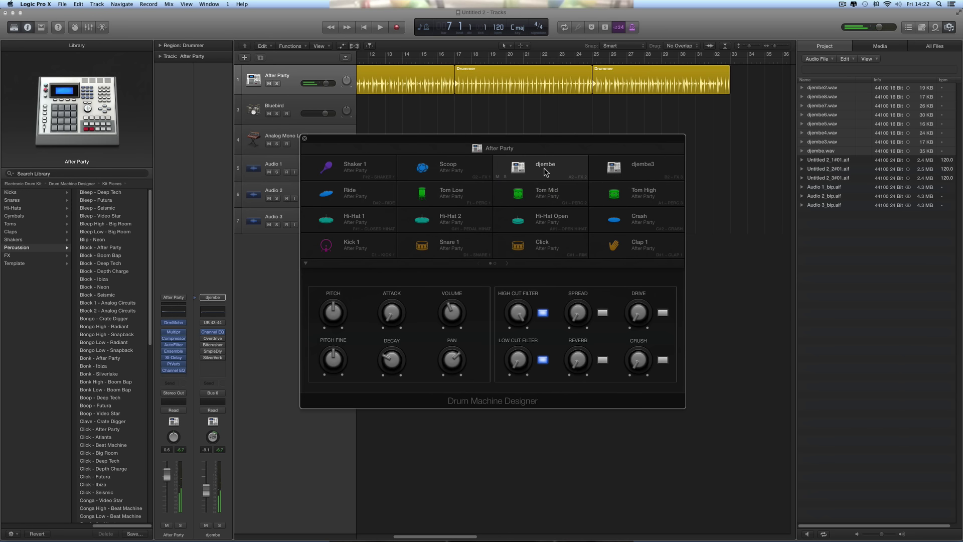
{"action": "left_click", "coordinate": [623, 168]}
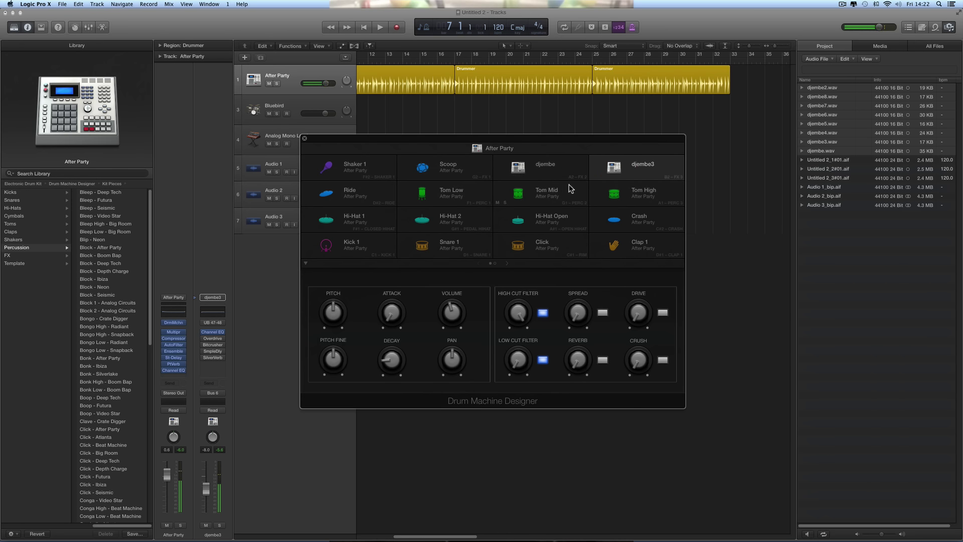
- Audition the djembe4, djembe5, djembe6, djembe7, djembe8 and djembe2 pads on the second pad page
{"action": "left_click", "coordinate": [510, 264]}
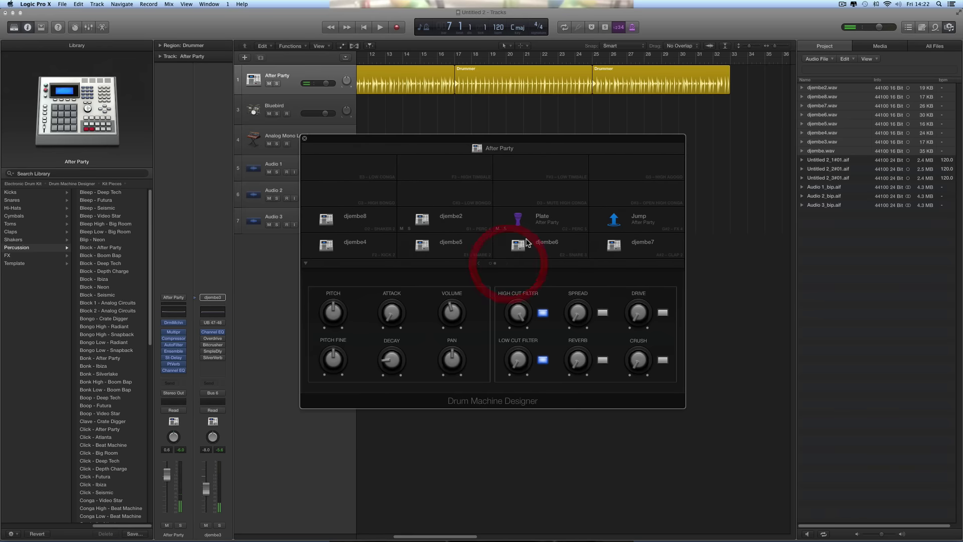
{"action": "left_click", "coordinate": [322, 253]}
{"action": "left_click", "coordinate": [452, 245]}
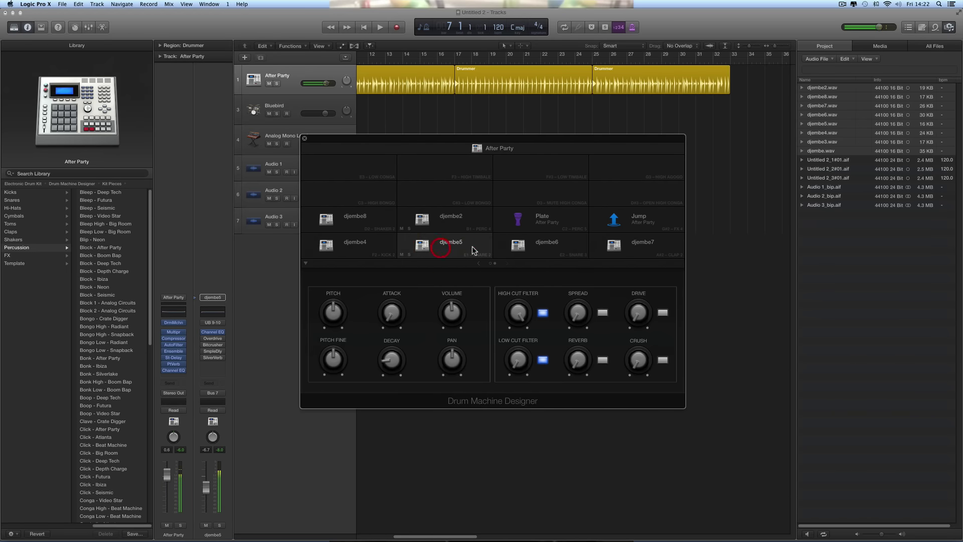
{"action": "left_click", "coordinate": [536, 251]}
{"action": "left_click", "coordinate": [636, 246]}
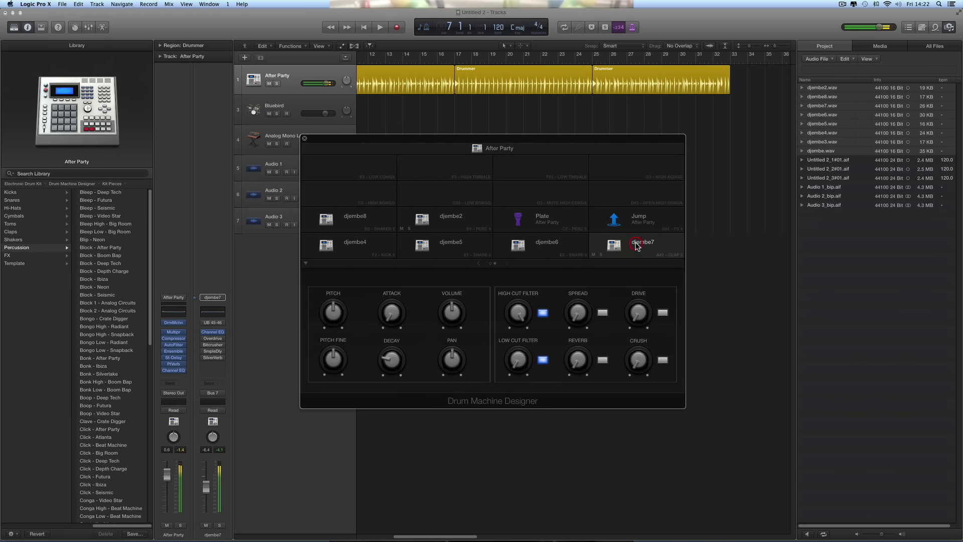
{"action": "left_click", "coordinate": [344, 224]}
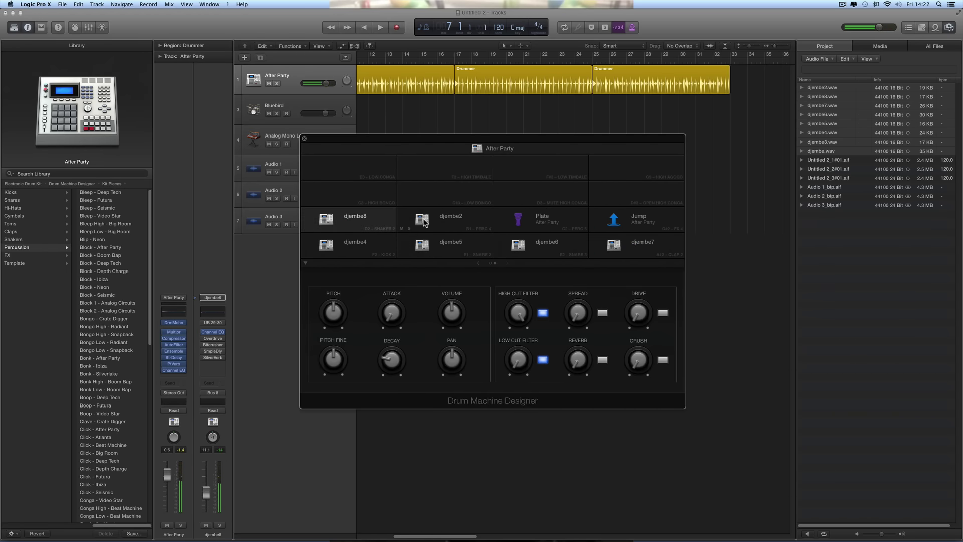
{"action": "left_click", "coordinate": [477, 218]}
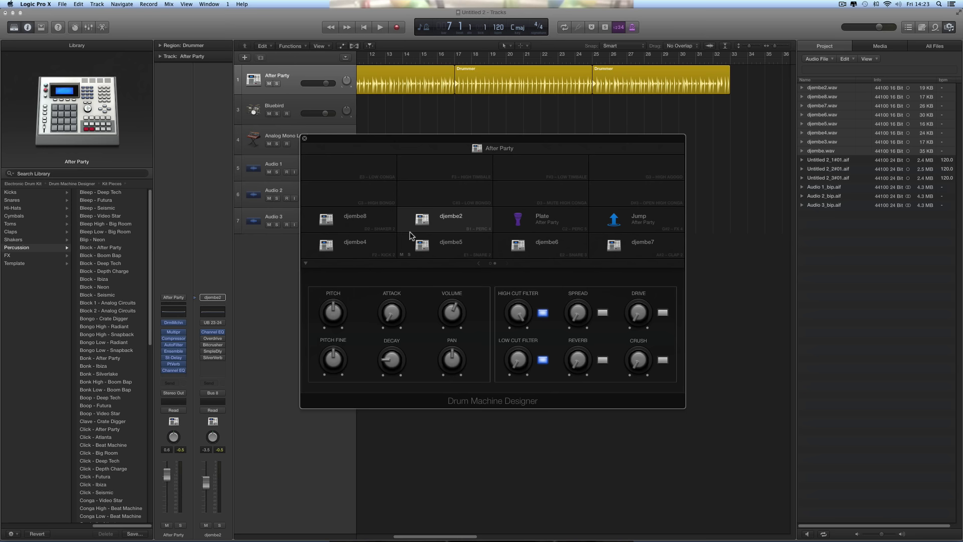
- Compare the Snare 1 pad's sound controls with those of the djembe and djembe3 pads on the first pad page
{"action": "left_click", "coordinate": [479, 264]}
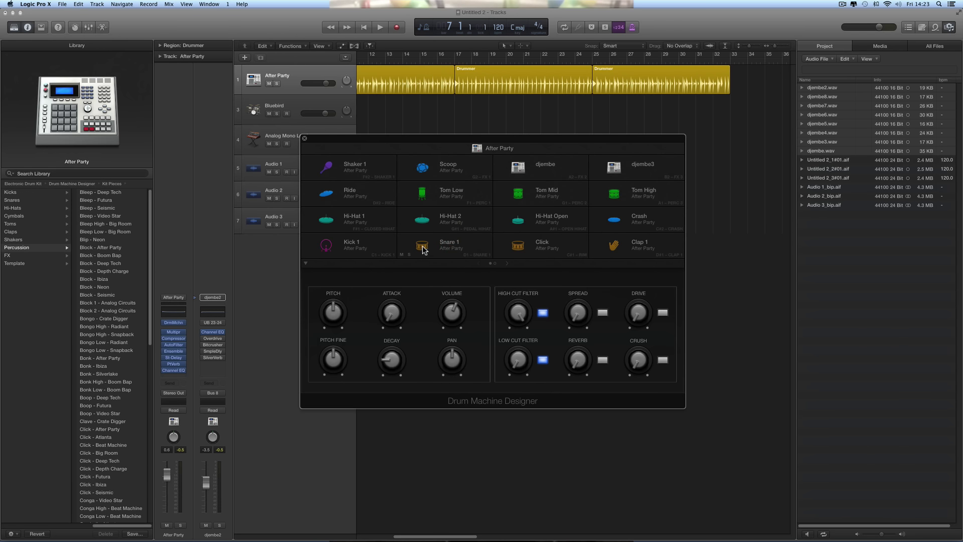
{"action": "left_click", "coordinate": [423, 247]}
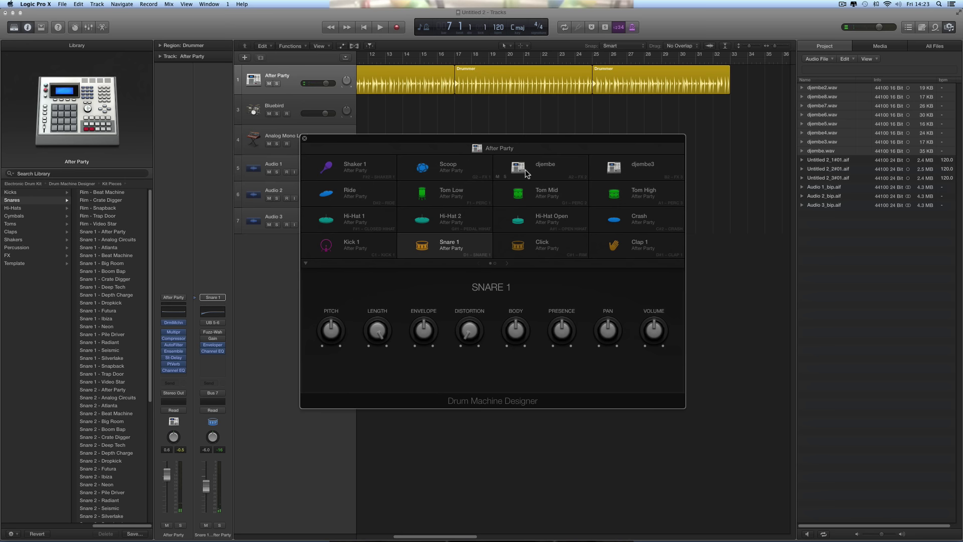
{"action": "left_click", "coordinate": [526, 173]}
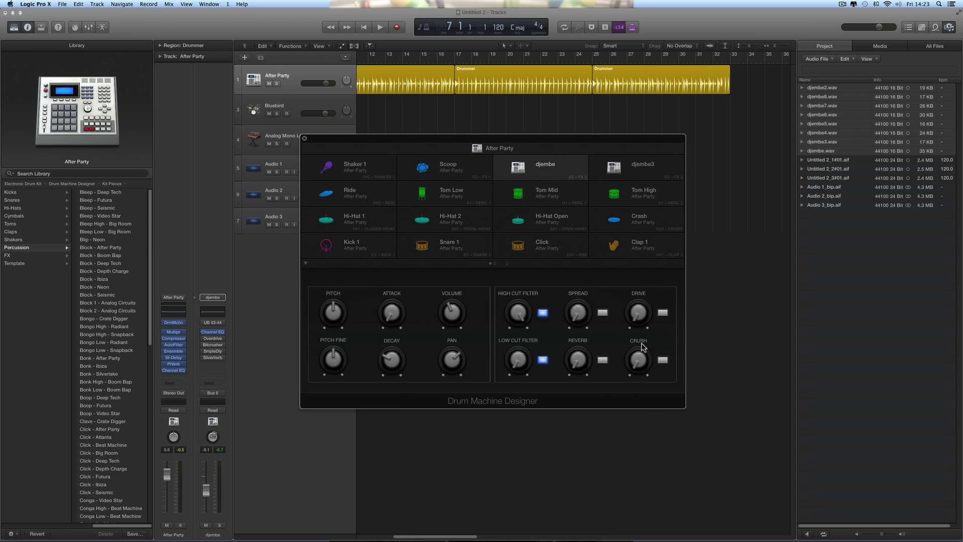
{"action": "left_click", "coordinate": [621, 172]}
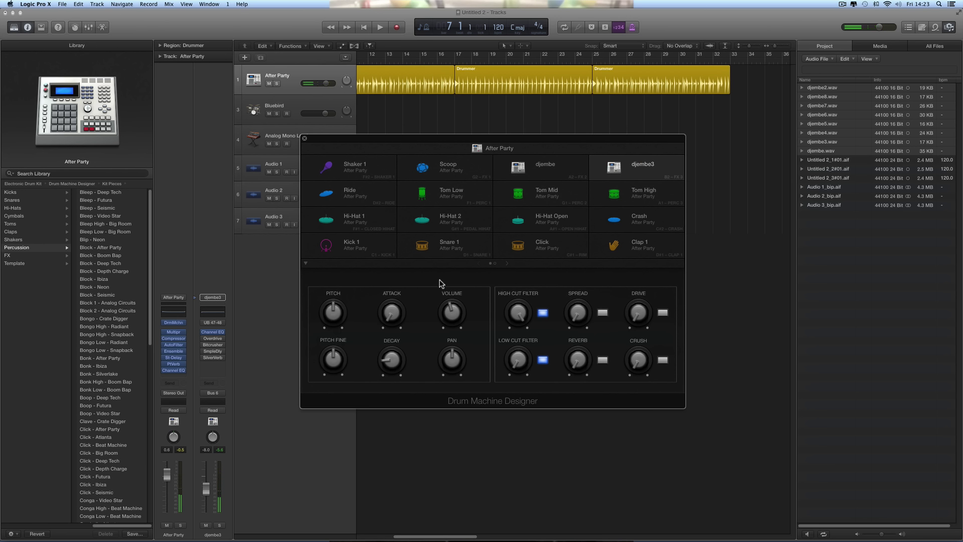
{"action": "left_click", "coordinate": [513, 175]}
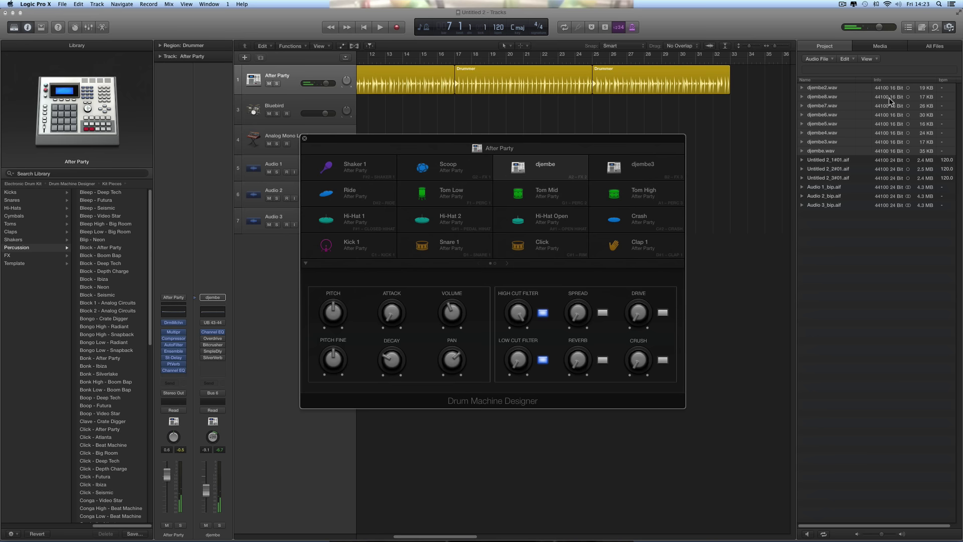
- Close the audio file browser and Drum Machine Designer, and load the Empty Kit patch onto the After Party drummer track
{"action": "left_click", "coordinate": [948, 29]}
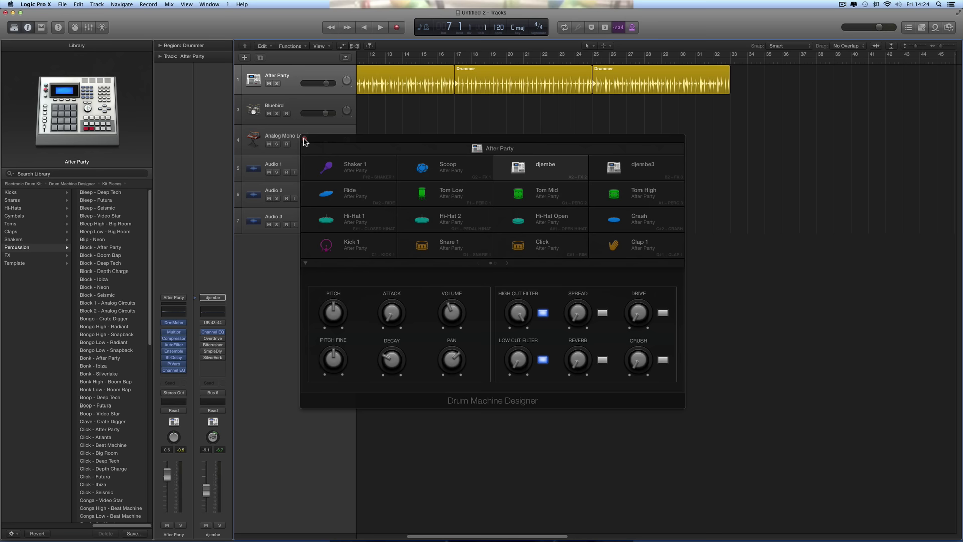
{"action": "left_click", "coordinate": [305, 142]}
{"action": "left_click", "coordinate": [293, 75]}
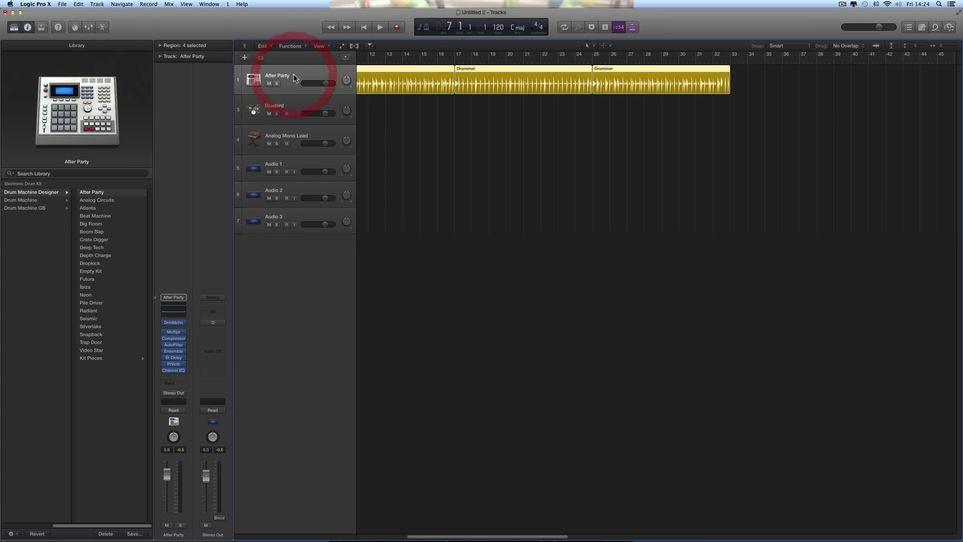
{"action": "scroll", "coordinate": [296, 73], "scroll_direction": "left", "scroll_amount": 10}
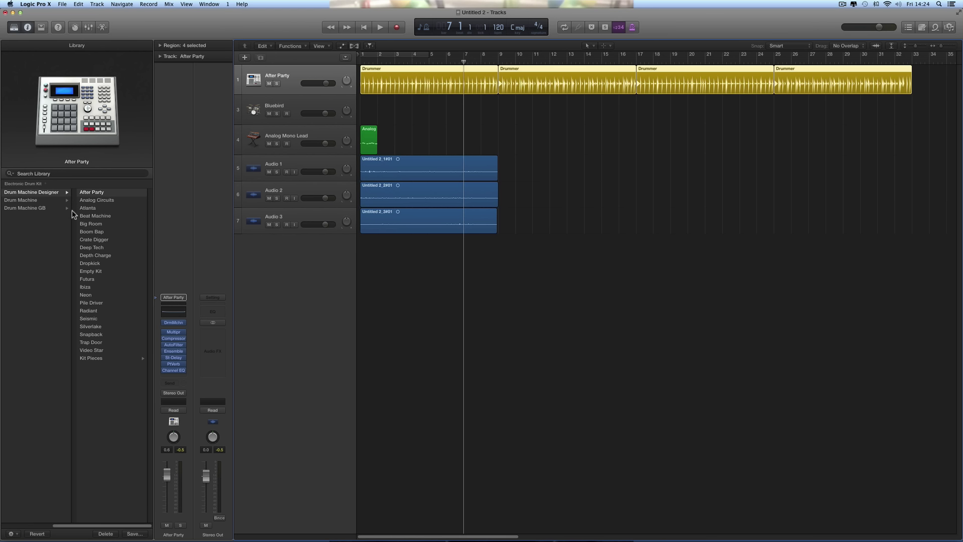
{"action": "left_click", "coordinate": [48, 194]}
{"action": "left_click", "coordinate": [96, 272]}
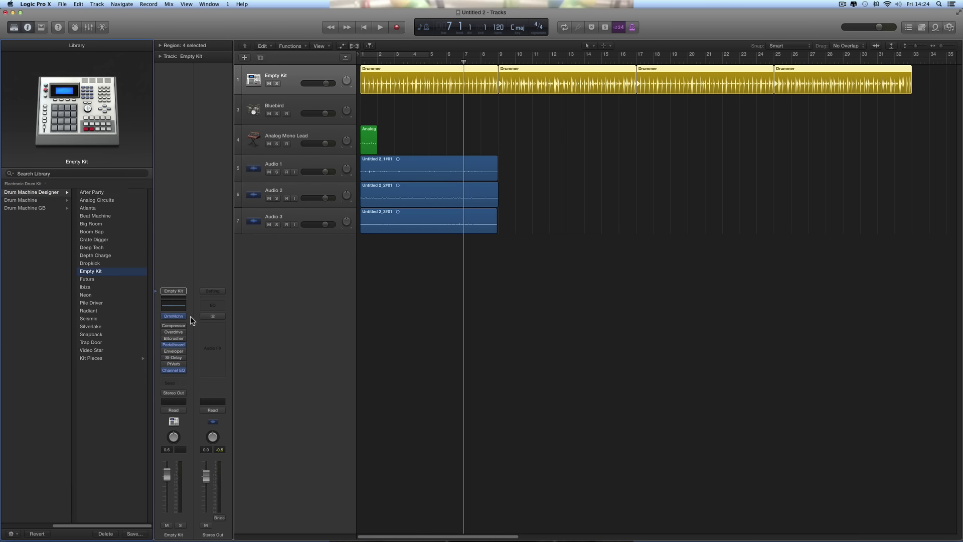
- Open Drum Machine Designer for the Empty Kit and inspect both pad pages, the first pad and the overall kit controls
{"action": "left_click", "coordinate": [174, 316]}
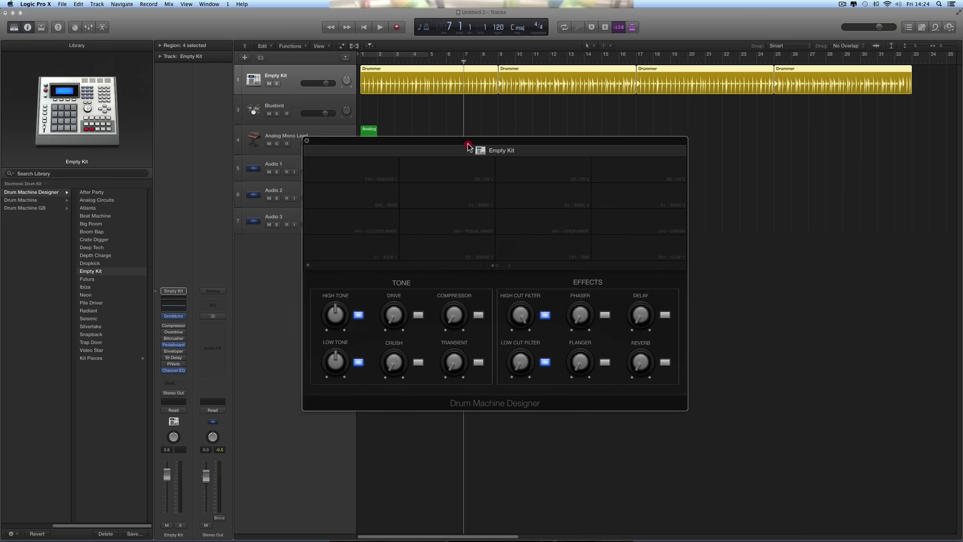
{"action": "left_click_drag", "start_coordinate": [468, 147], "coordinate": [482, 152]}
{"action": "left_click", "coordinate": [524, 272]}
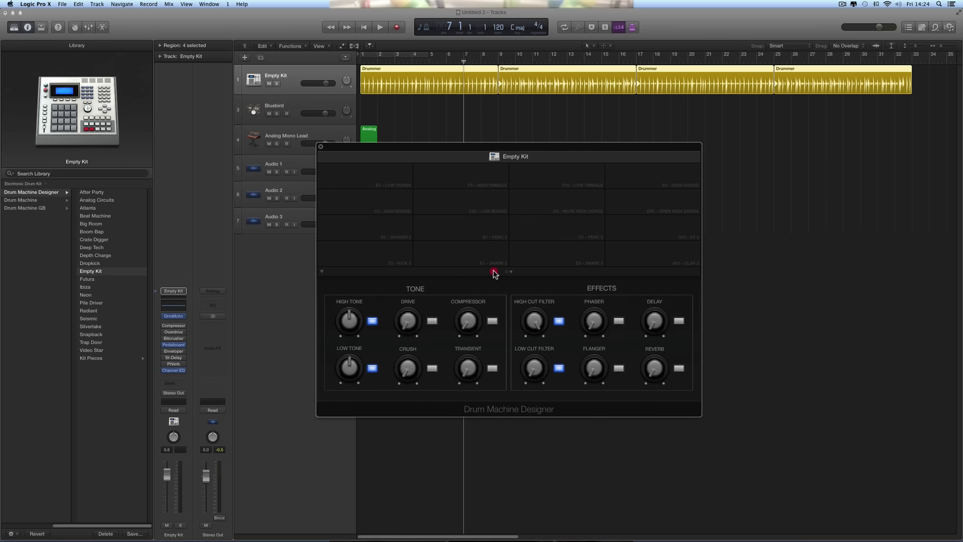
{"action": "left_click", "coordinate": [494, 273]}
{"action": "left_click_drag", "start_coordinate": [468, 147], "coordinate": [476, 160]}
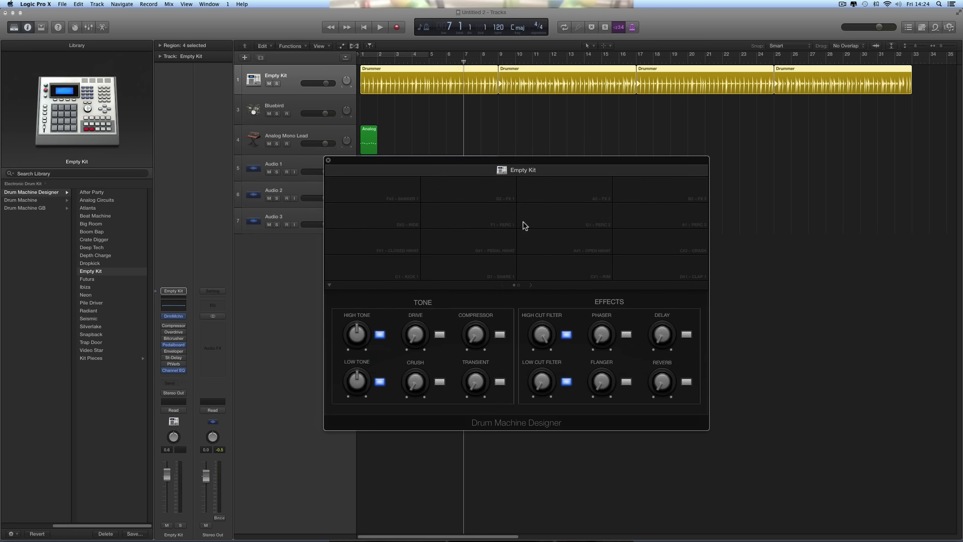
{"action": "left_click", "coordinate": [396, 268]}
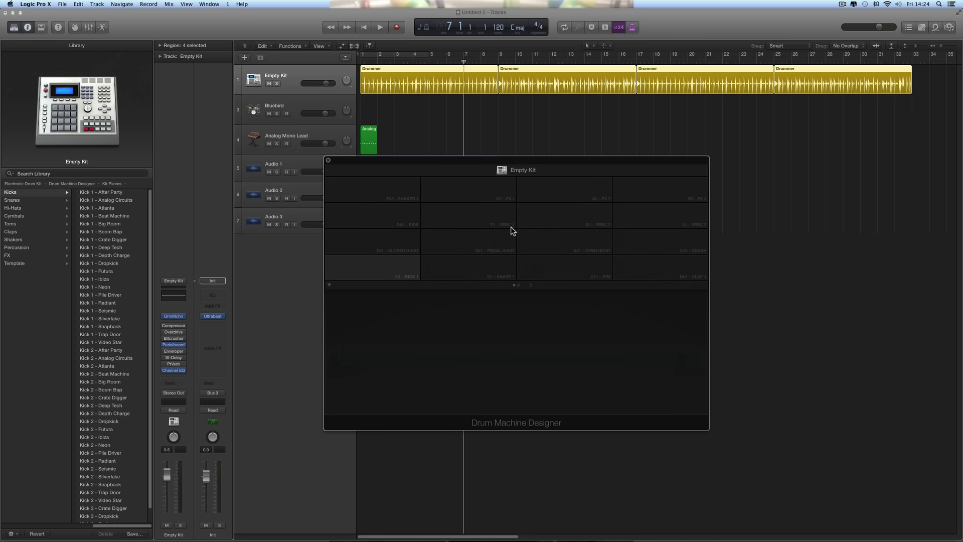
{"action": "left_click", "coordinate": [509, 171]}
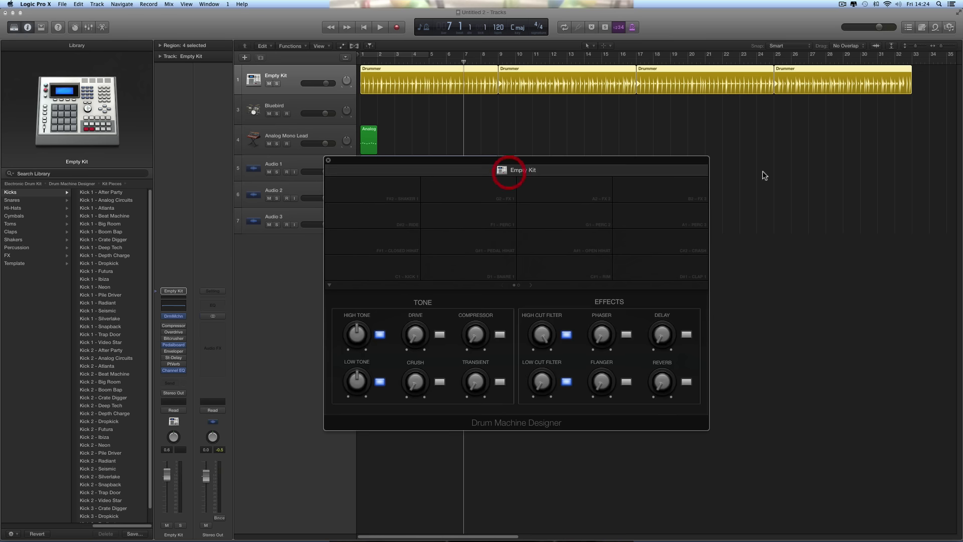
- Load all eight djembe WAV files from the project's audio files onto the Empty Kit, starting at the Kick 1 pad
{"action": "left_click", "coordinate": [949, 27]}
{"action": "left_click", "coordinate": [823, 88]}
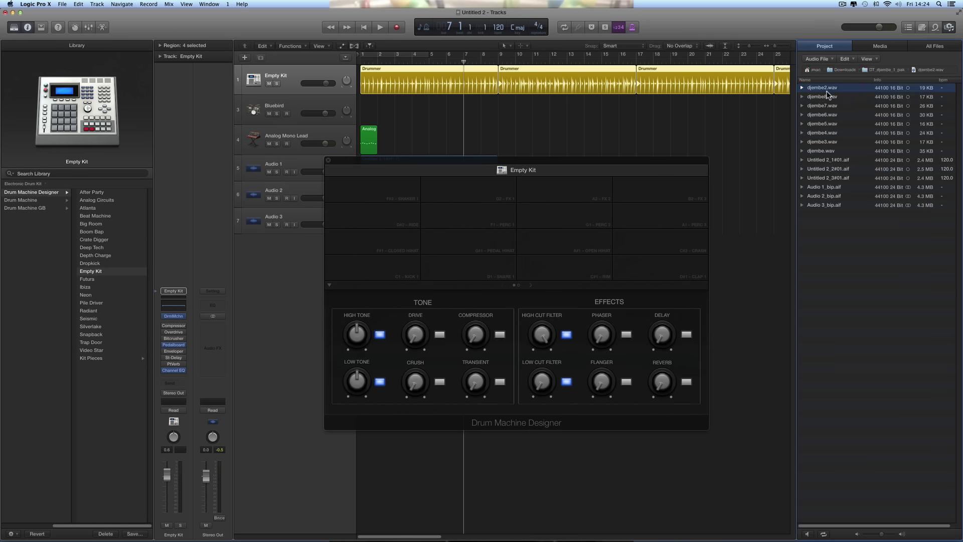
{"action": "left_click", "coordinate": [827, 150], "text": "shift"}
{"action": "left_click_drag", "start_coordinate": [831, 90], "coordinate": [369, 273]}
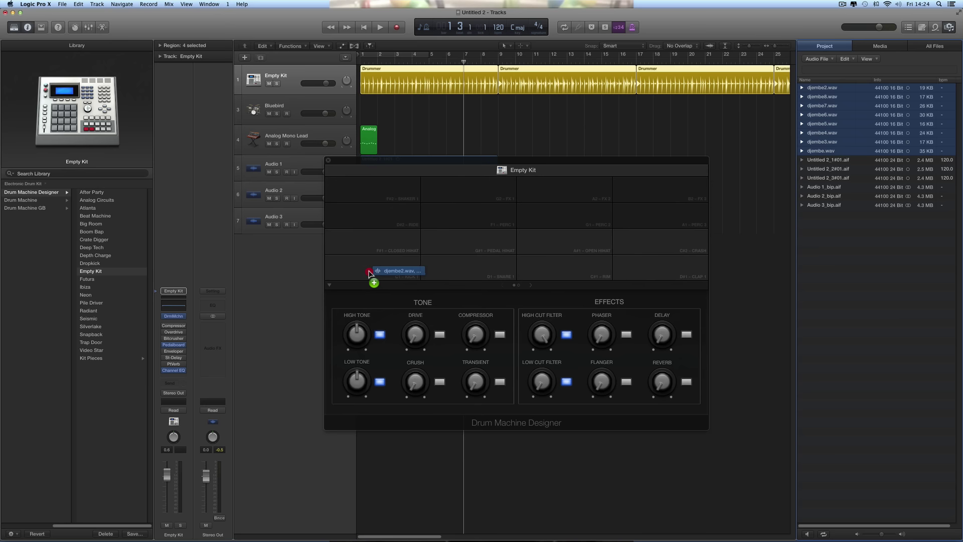
{"action": "left_click_drag", "start_coordinate": [369, 273], "coordinate": [370, 272]}
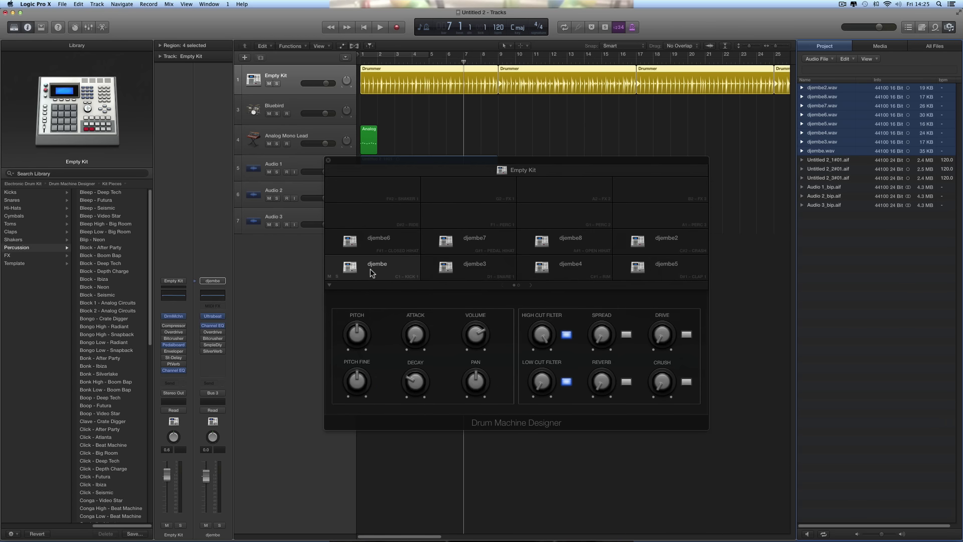
- Audition all eight djembe pads in the two filled rows of the Empty Kit, ending on the djembe7 pad
{"action": "left_click", "coordinate": [369, 270]}
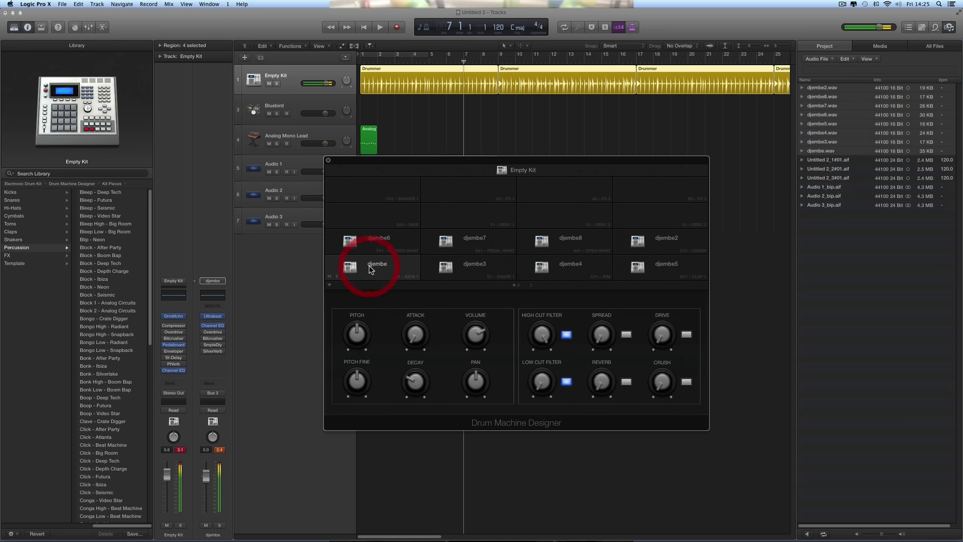
{"action": "left_click", "coordinate": [442, 267]}
{"action": "left_click", "coordinate": [547, 257]}
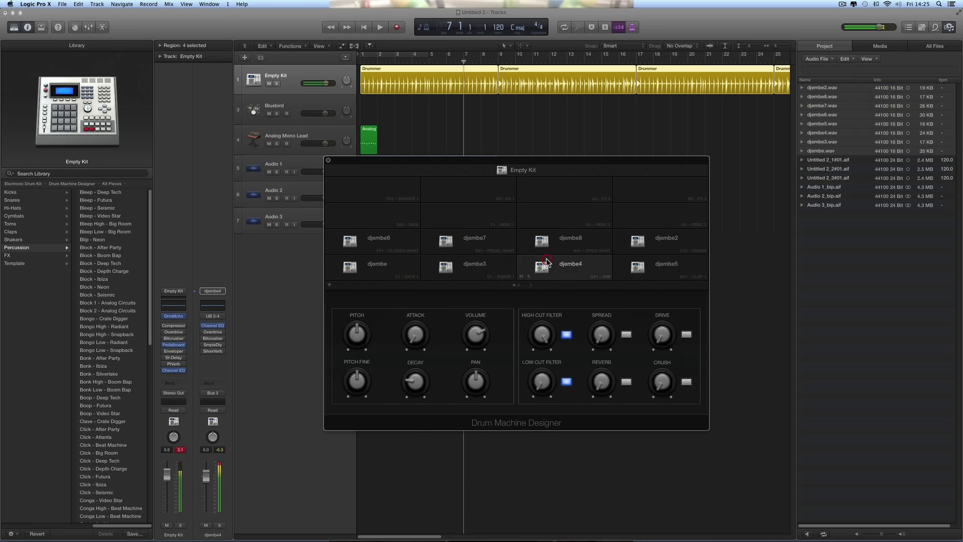
{"action": "left_click", "coordinate": [629, 263]}
{"action": "left_click", "coordinate": [378, 249]}
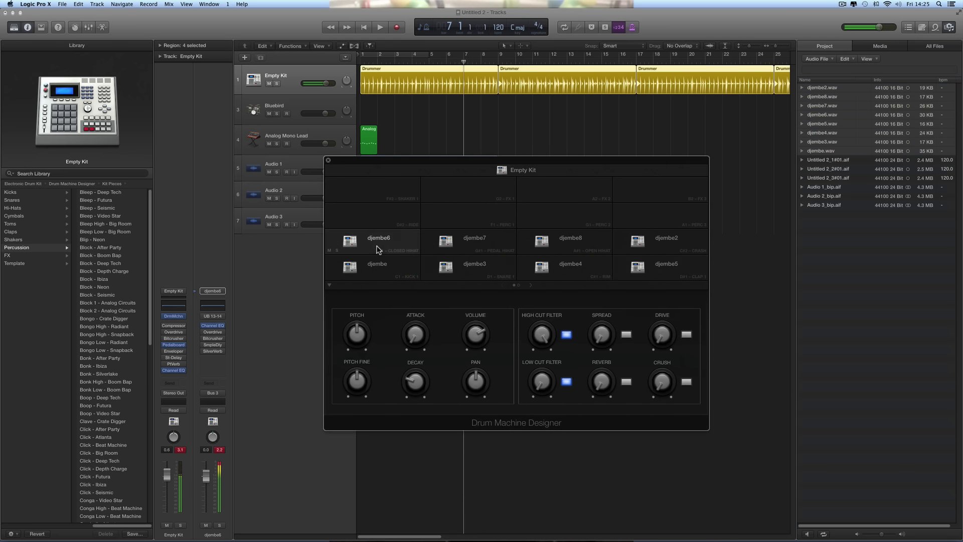
{"action": "left_click", "coordinate": [449, 243]}
{"action": "left_click", "coordinate": [552, 247]}
{"action": "left_click", "coordinate": [650, 244]}
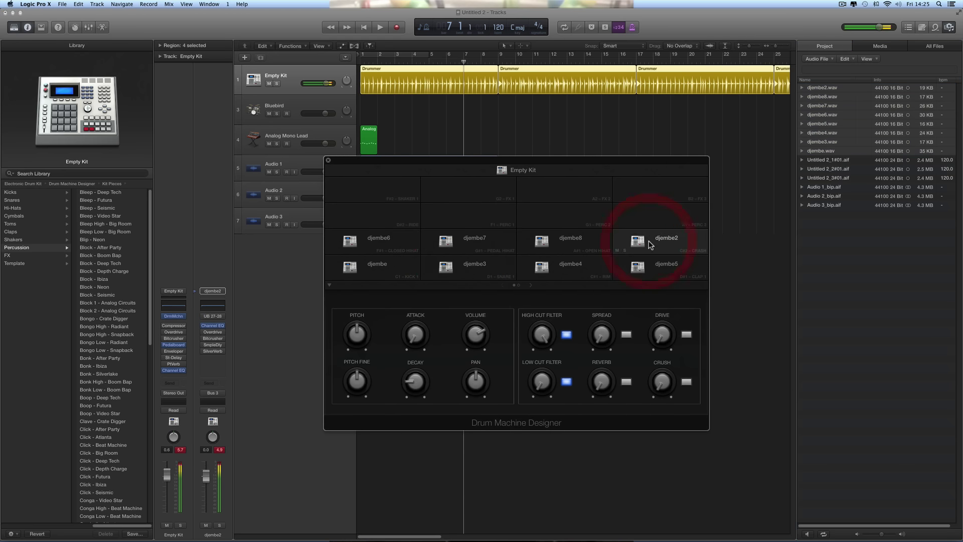
{"action": "left_click", "coordinate": [459, 252]}
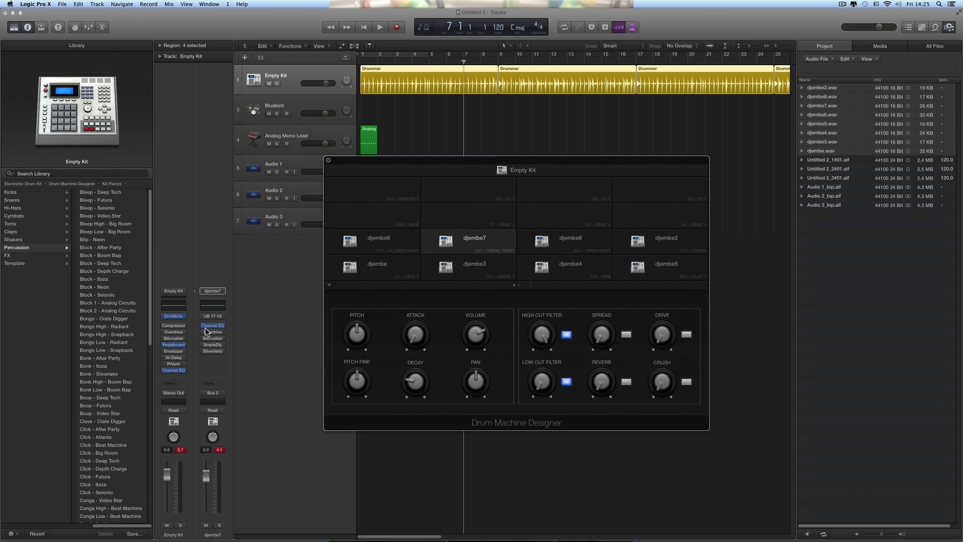
- Load Rim - Crate Digger onto the empty pad above djembe6 and Tom High - Boom Bap onto the one above djembe7
{"action": "left_click", "coordinate": [387, 216]}
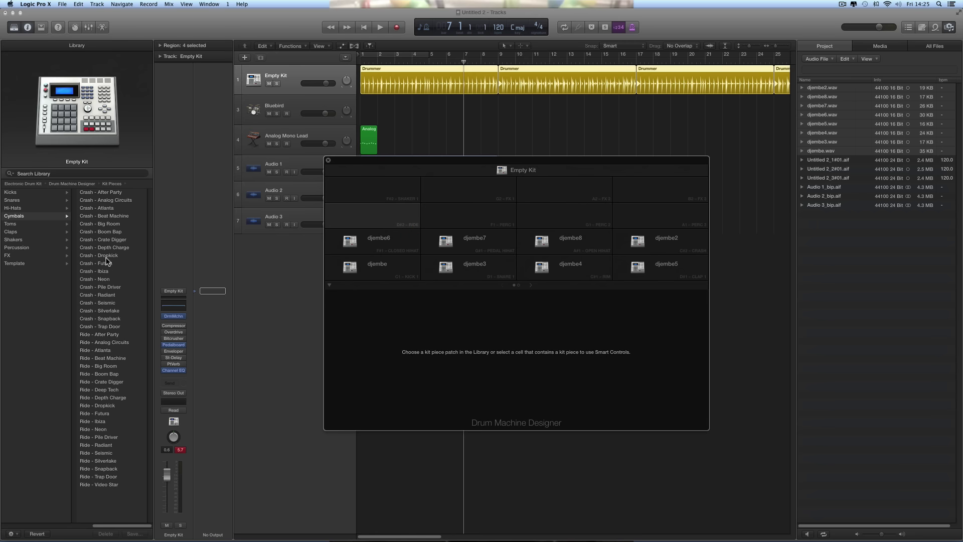
{"action": "left_click", "coordinate": [16, 200]}
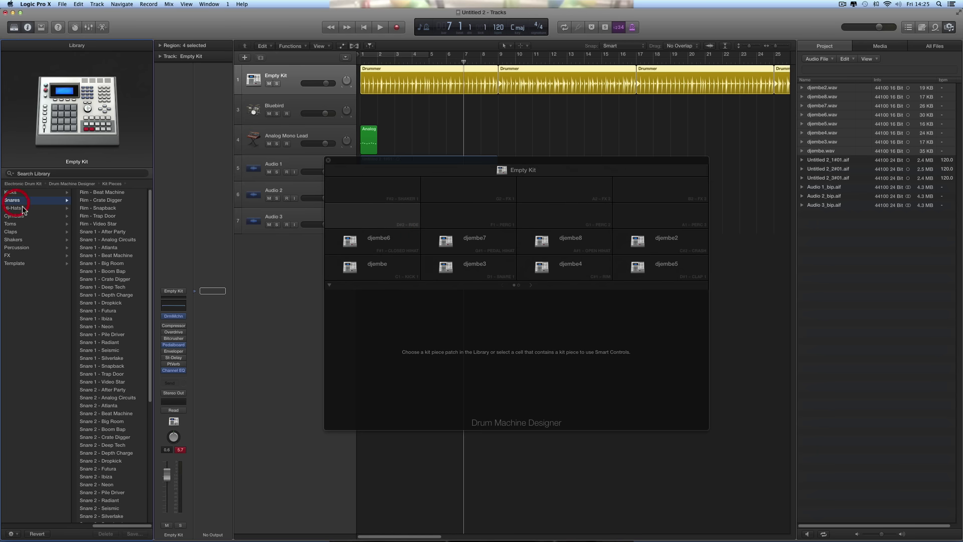
{"action": "left_click", "coordinate": [89, 201]}
{"action": "left_click", "coordinate": [493, 216]}
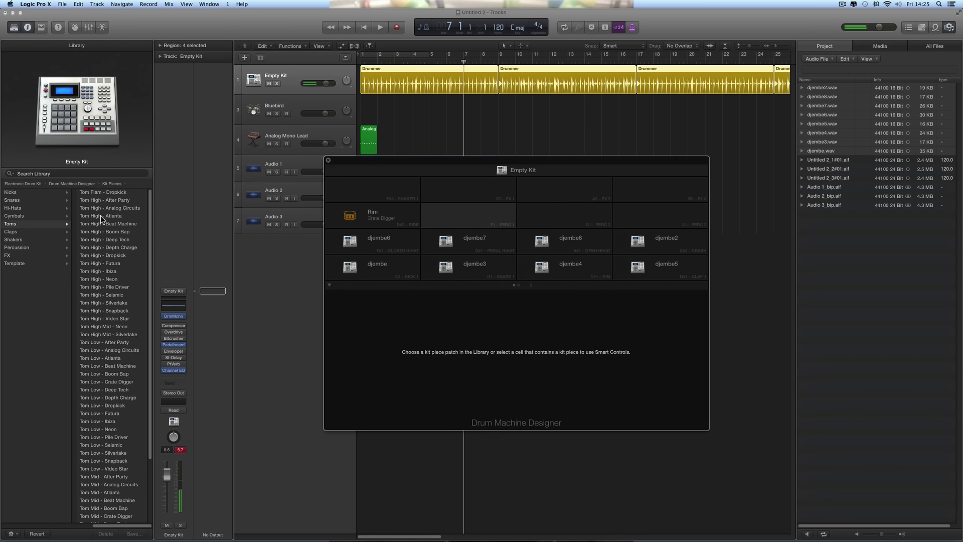
{"action": "left_click", "coordinate": [94, 231]}
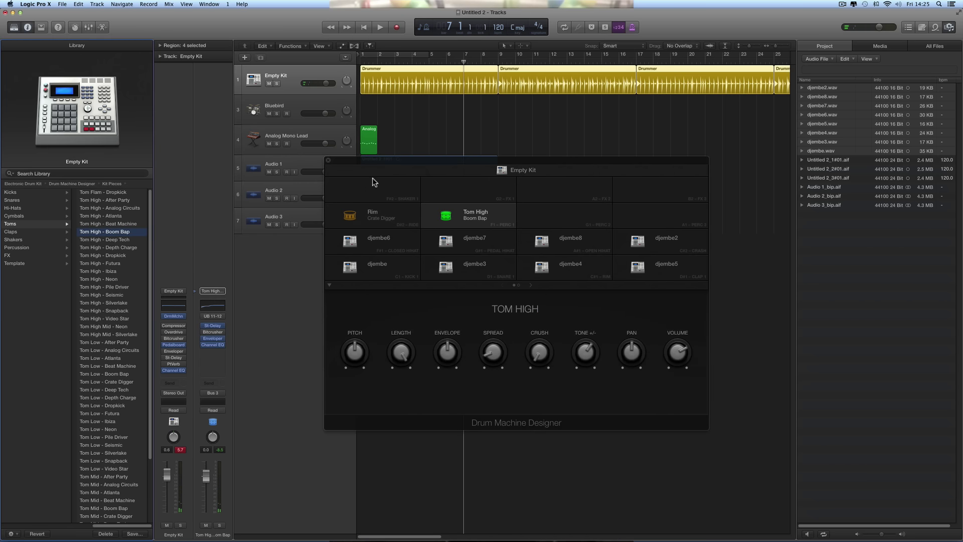
- Close Drum Machine Designer and the audio file browser, and show the Empty Kit's individual pad channels in the mixer
{"action": "left_click", "coordinate": [328, 160]}
{"action": "left_click", "coordinate": [949, 27]}
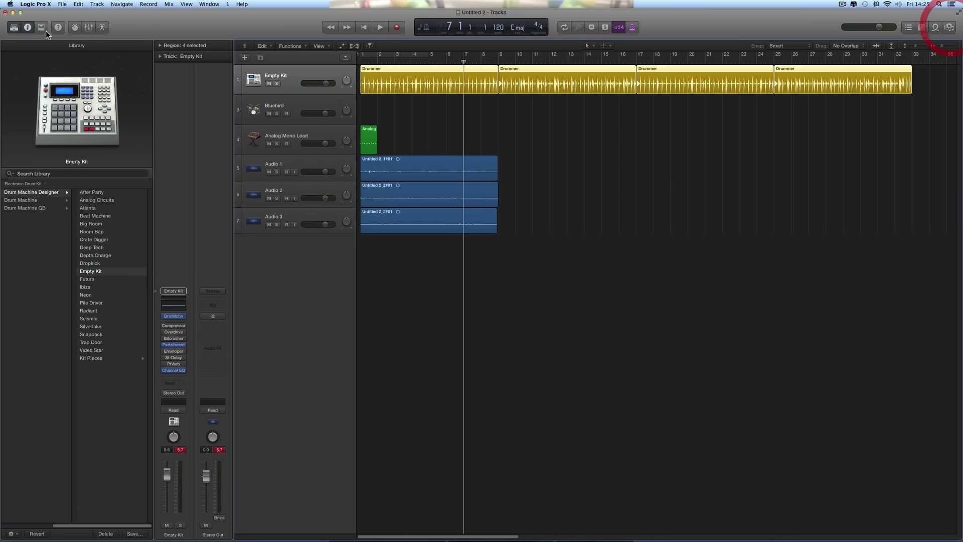
{"action": "key", "text": "x"}
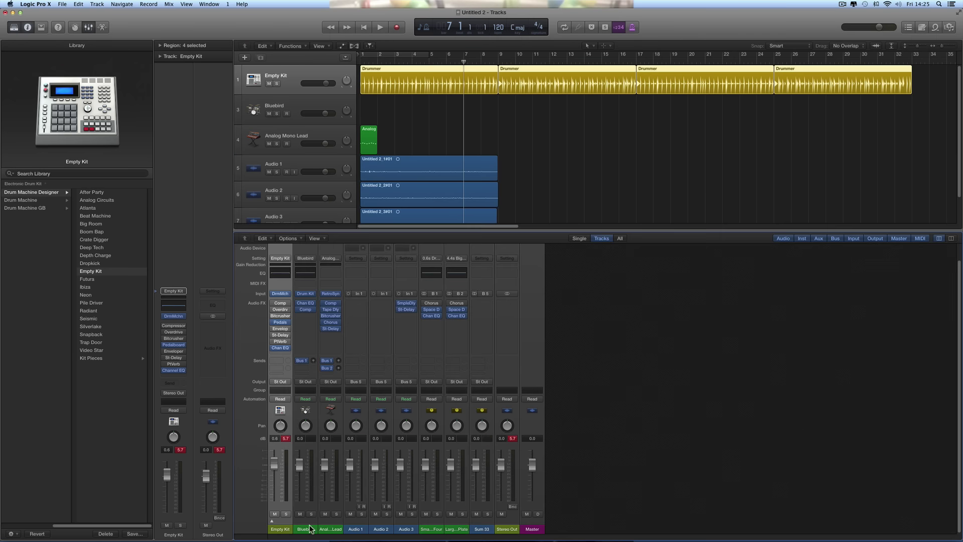
{"action": "left_click", "coordinate": [271, 520]}
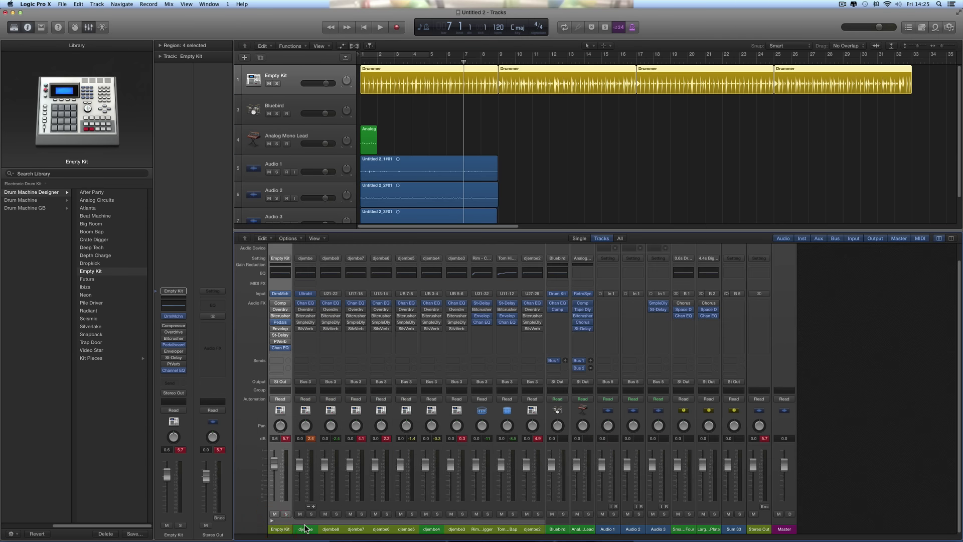
- Examine the Empty Kit's pad channel strips from djembe to djembe2 as a group, alongside the main Empty Kit channel
{"action": "left_click", "coordinate": [311, 530]}
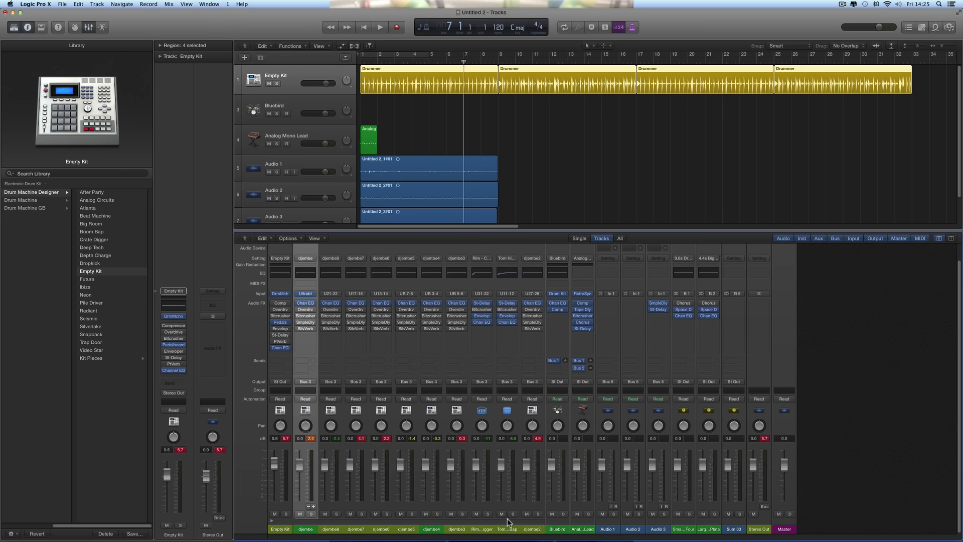
{"action": "left_click", "coordinate": [536, 530], "text": "shift"}
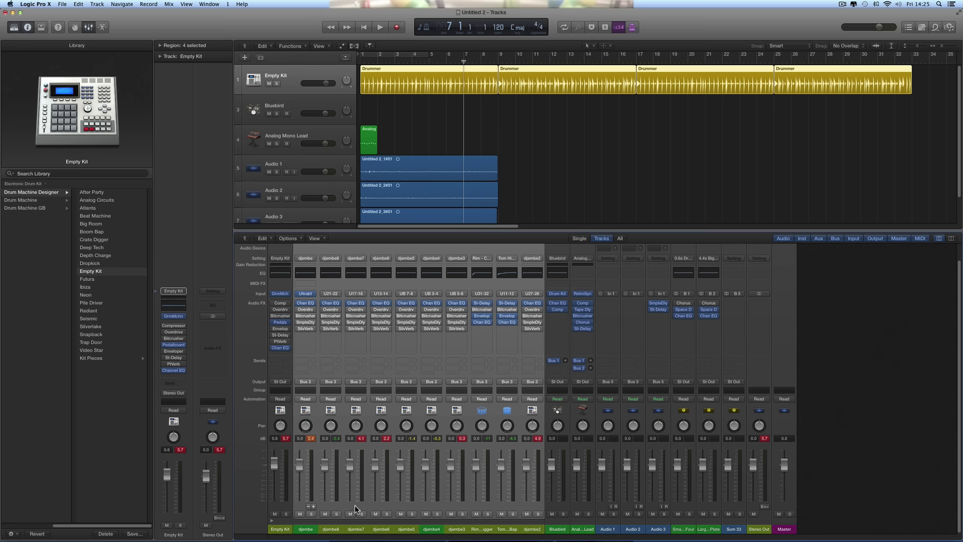
{"action": "left_click", "coordinate": [281, 528]}
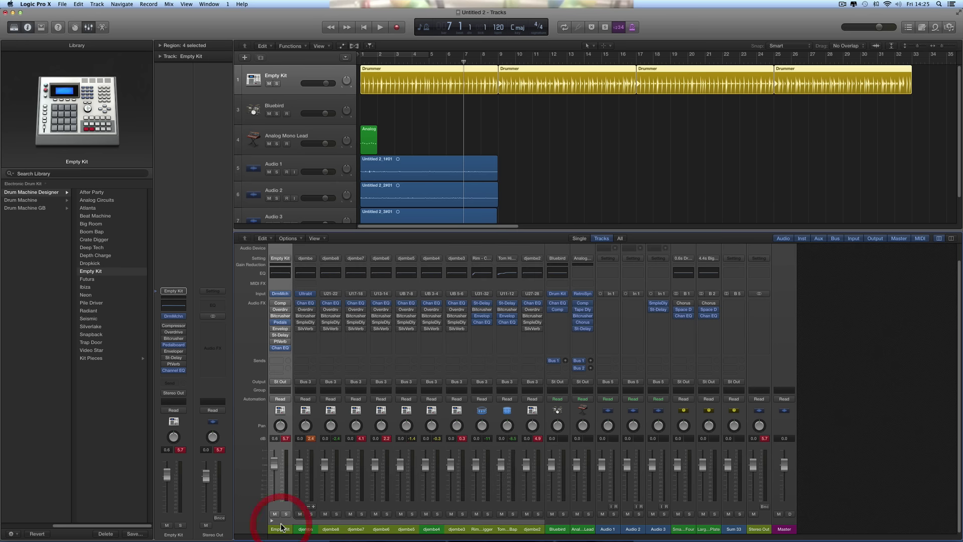
{"action": "left_click", "coordinate": [306, 529]}
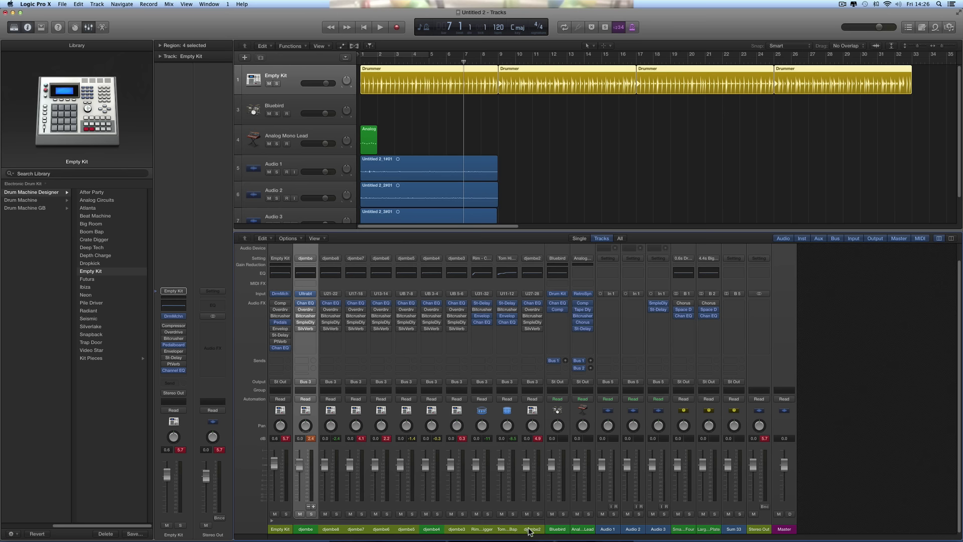
{"action": "left_click", "coordinate": [529, 529], "text": "shift"}
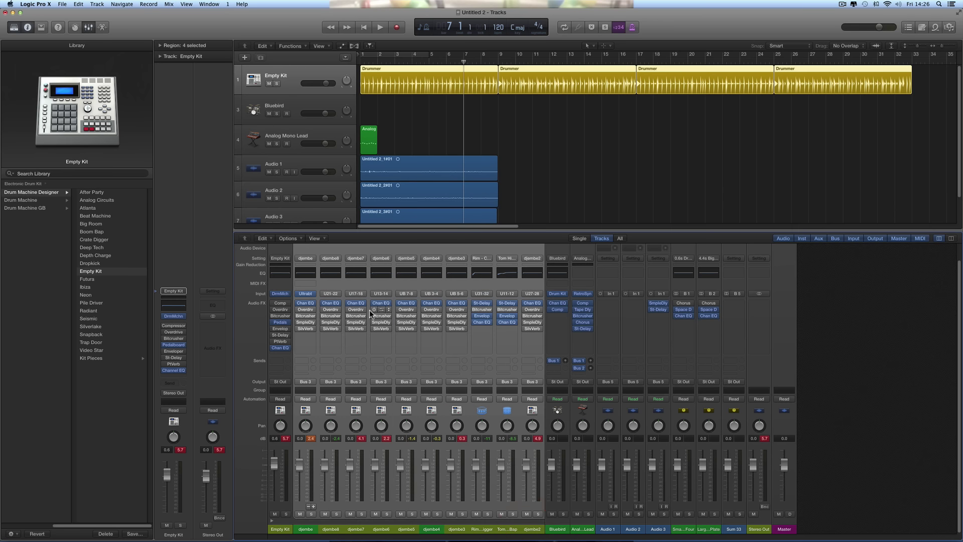
{"action": "left_click", "coordinate": [282, 527]}
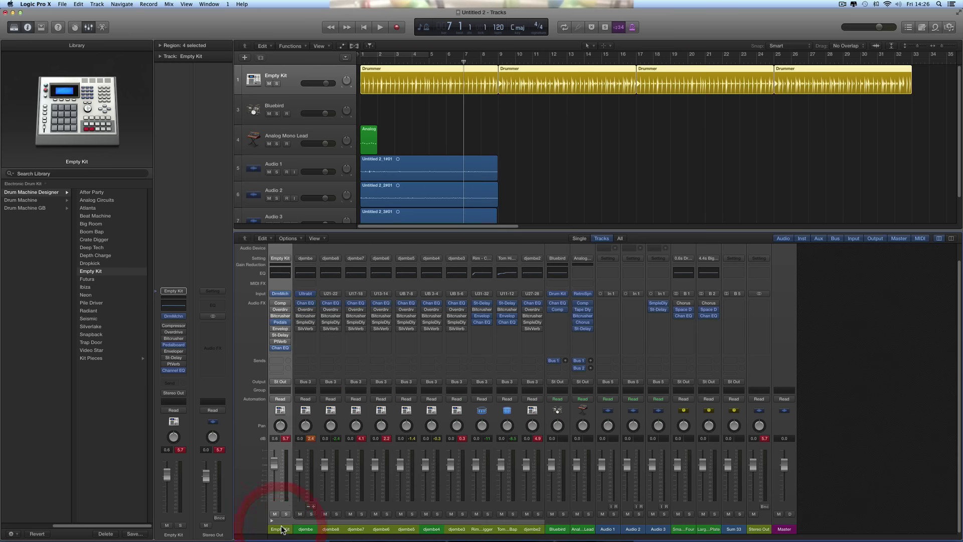
- Hide the mixer, reopen Drum Machine Designer for the Empty Kit track and reposition its window over the track area
{"action": "left_click", "coordinate": [89, 28]}
{"action": "left_click", "coordinate": [174, 315]}
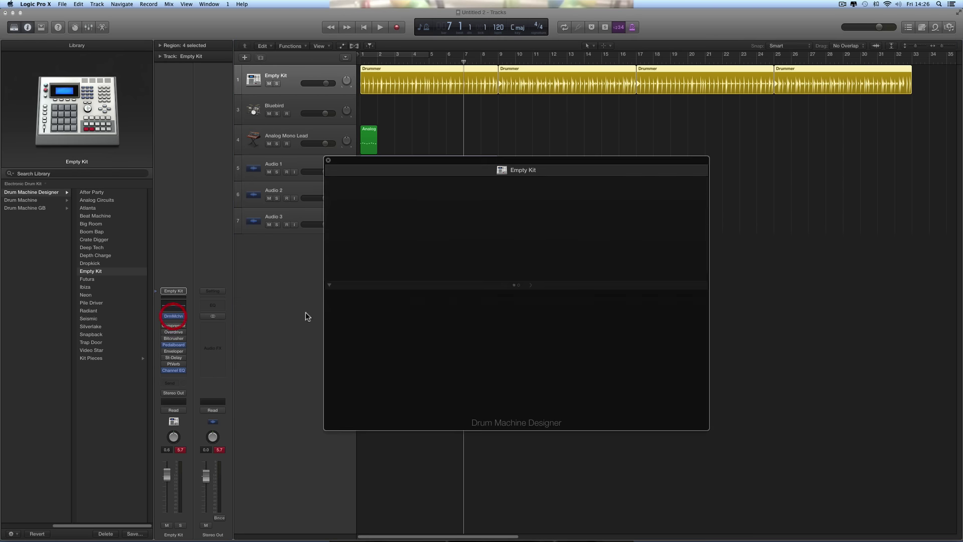
{"action": "left_click_drag", "start_coordinate": [474, 161], "coordinate": [462, 150]}
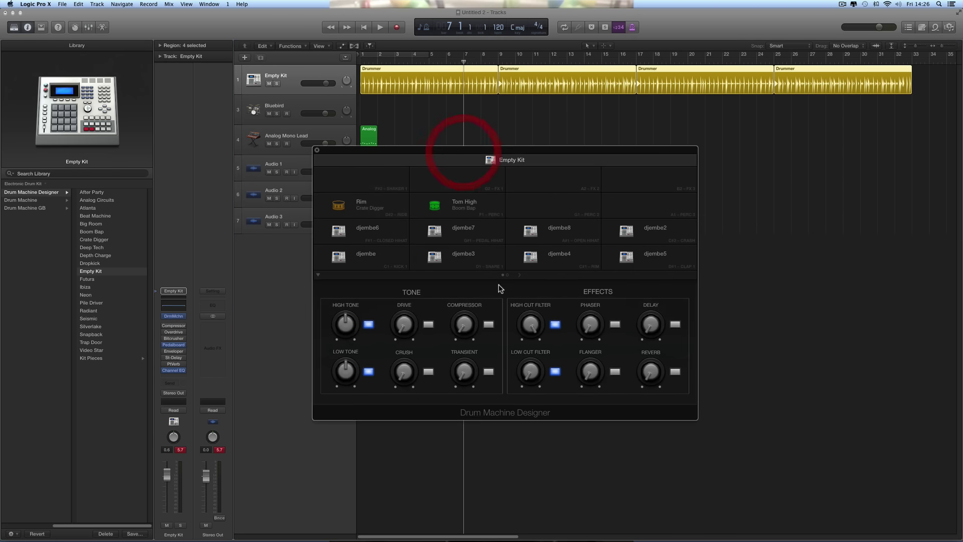
{"action": "left_click", "coordinate": [491, 161]}
{"action": "left_click_drag", "start_coordinate": [472, 155], "coordinate": [438, 154]}
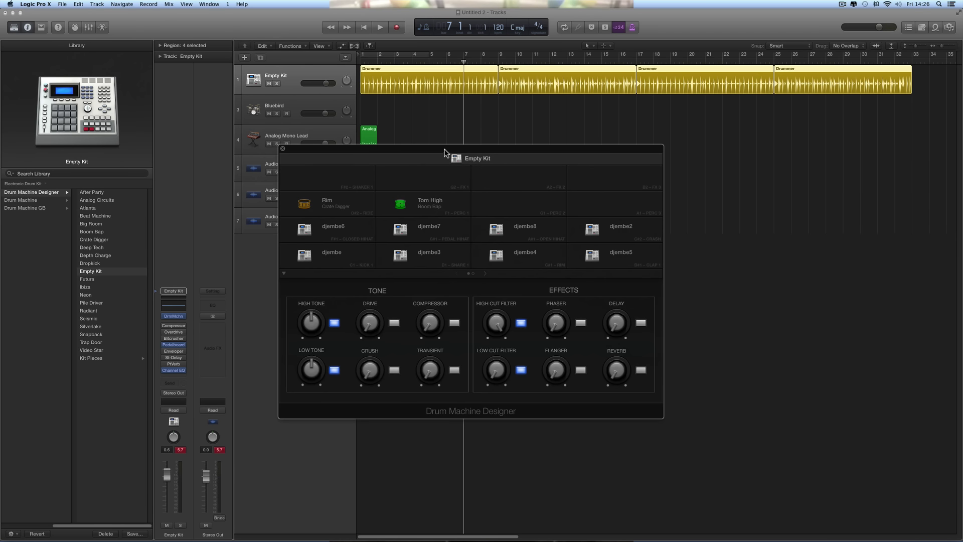
{"action": "left_click_drag", "start_coordinate": [448, 154], "coordinate": [496, 155]}
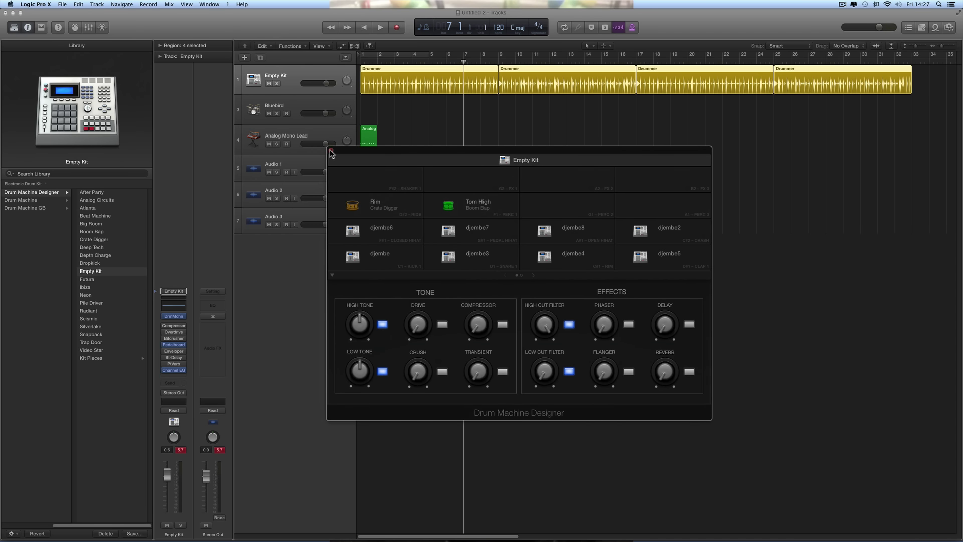
{"action": "left_click_drag", "start_coordinate": [408, 150], "coordinate": [318, 122]}
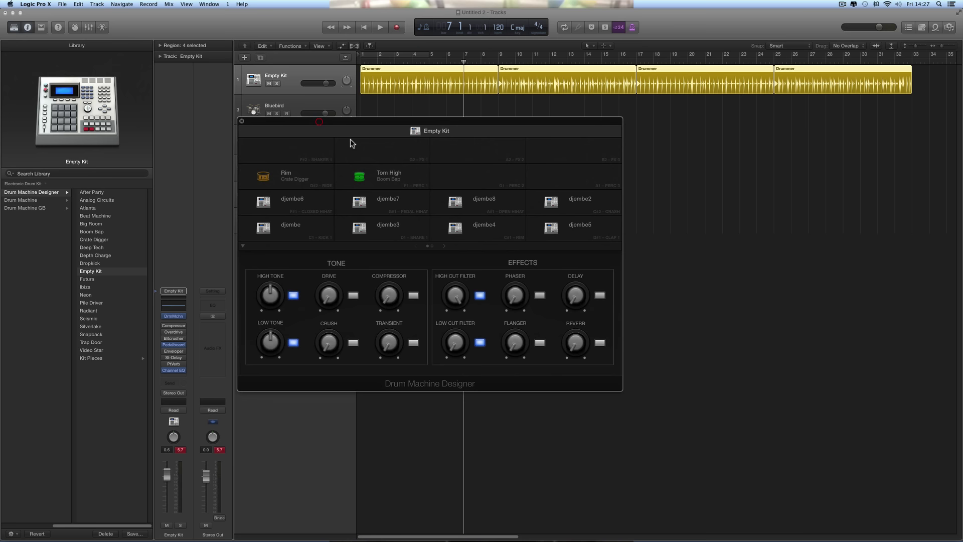
- Try to resize the Drum Machine Designer window, and move it clear of the track headers and the Empty Kit channel strip
{"action": "left_click", "coordinate": [610, 125]}
{"action": "mouse_move", "coordinate": [629, 400]}
{"action": "left_mouse_down"}
{"action": "mouse_move", "coordinate": [727, 476]}
{"action": "mouse_move", "coordinate": [621, 398]}
{"action": "left_mouse_up"}
{"action": "left_click_drag", "start_coordinate": [271, 120], "coordinate": [377, 150]}
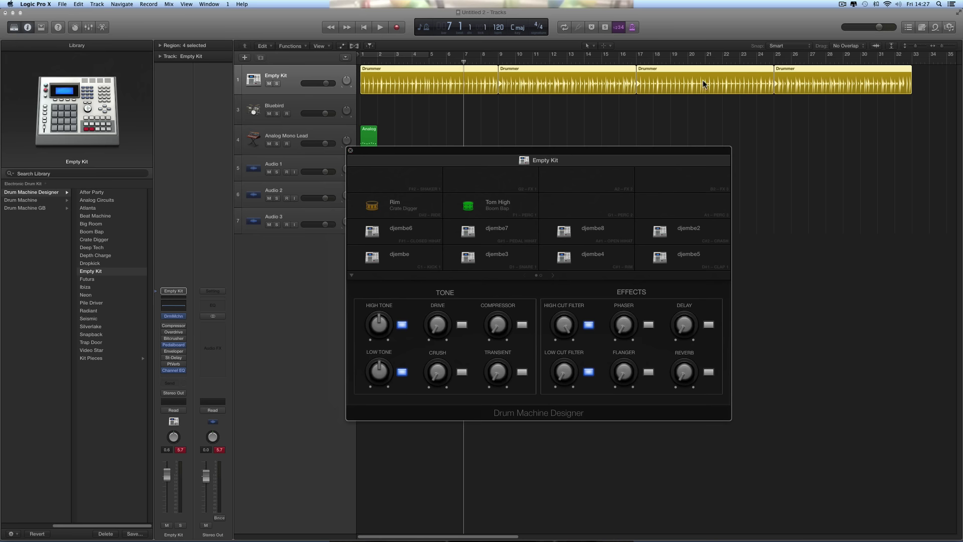
{"action": "left_click_drag", "start_coordinate": [503, 150], "coordinate": [504, 145]}
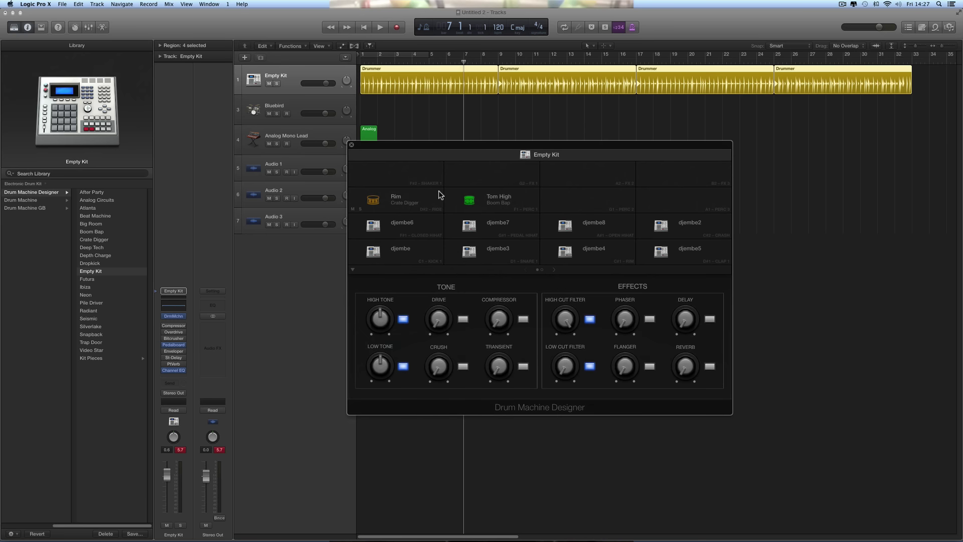
{"action": "left_click_drag", "start_coordinate": [434, 148], "coordinate": [676, 127]}
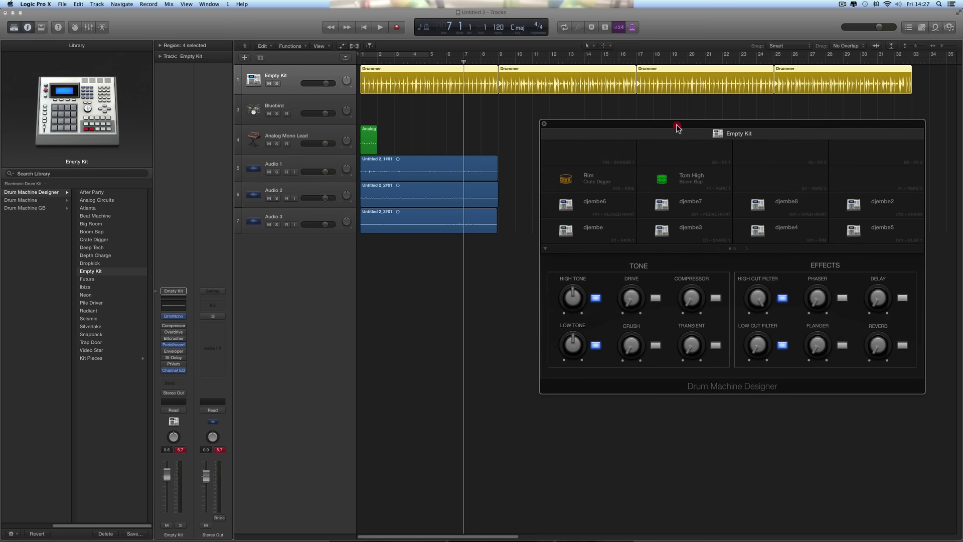
- Inspect the Empty Kit channel's Compressor beside Drum Machine Designer, trying to resize both windows, and close them
{"action": "left_click", "coordinate": [173, 326]}
{"action": "left_click_drag", "start_coordinate": [288, 34], "coordinate": [379, 130]}
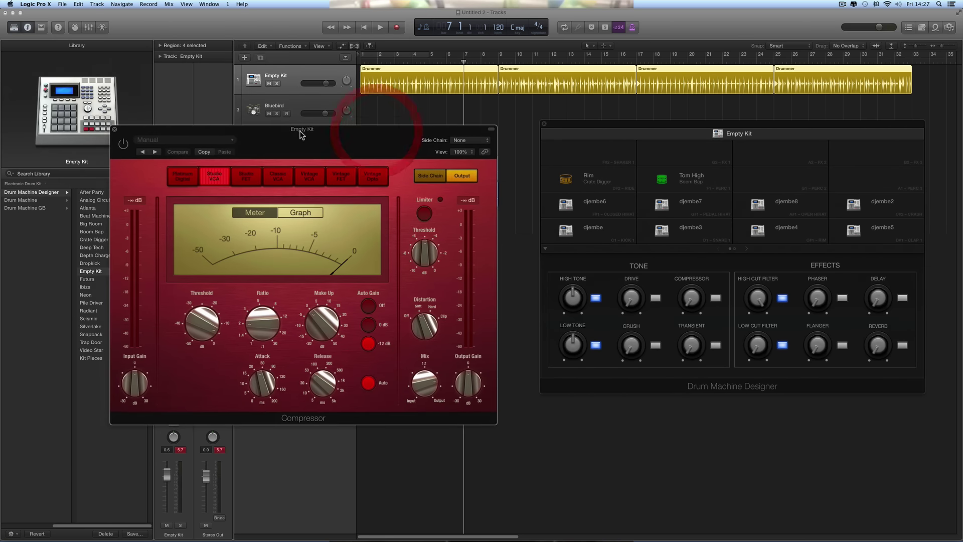
{"action": "left_click_drag", "start_coordinate": [301, 129], "coordinate": [310, 91]}
{"action": "left_click_drag", "start_coordinate": [747, 133], "coordinate": [784, 105]}
{"action": "left_click_drag", "start_coordinate": [771, 357], "coordinate": [739, 351]}
{"action": "left_click_drag", "start_coordinate": [320, 386], "coordinate": [266, 365]}
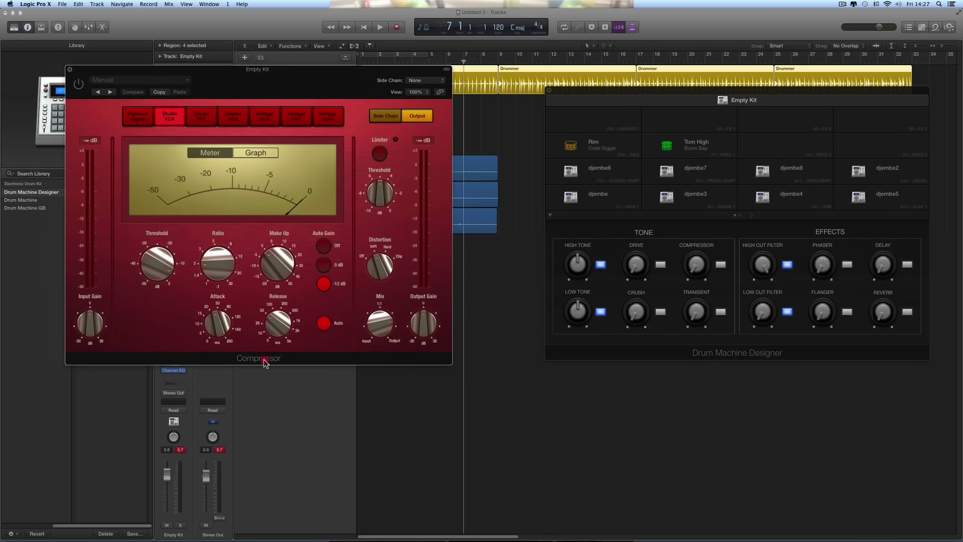
{"action": "left_click", "coordinate": [70, 70]}
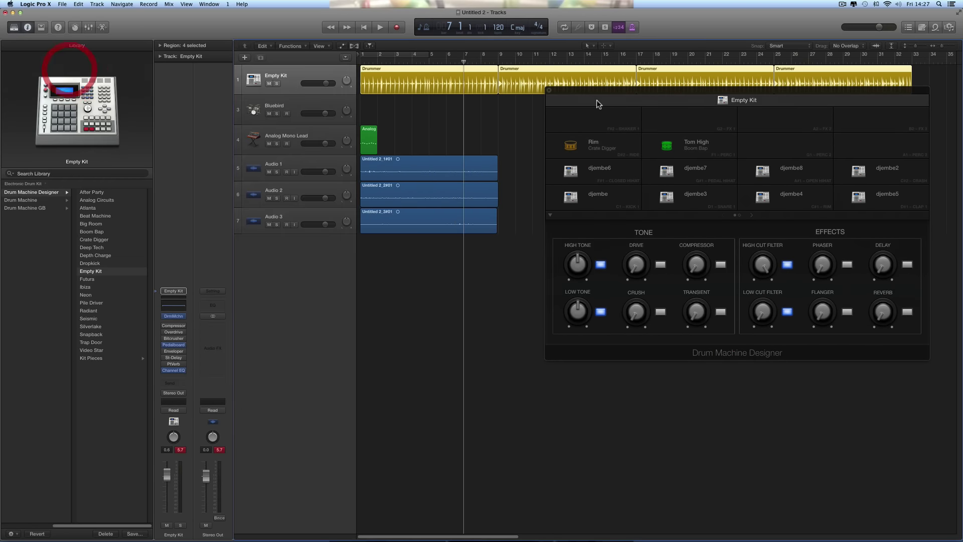
{"action": "left_click", "coordinate": [548, 92]}
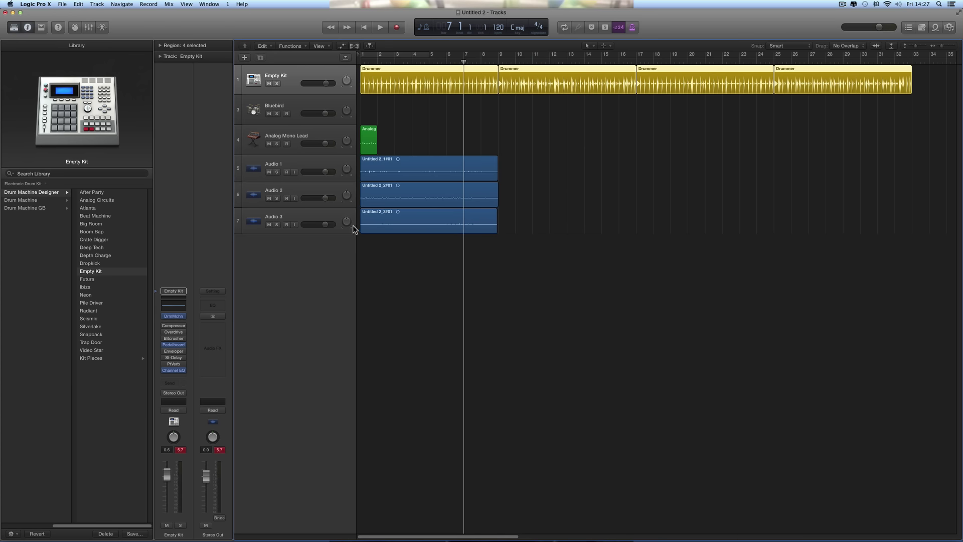
- Replace the Sample Delay on the Audio 3 channel strip with the Bitcrusher distortion plug-in
{"action": "left_click", "coordinate": [312, 220]}
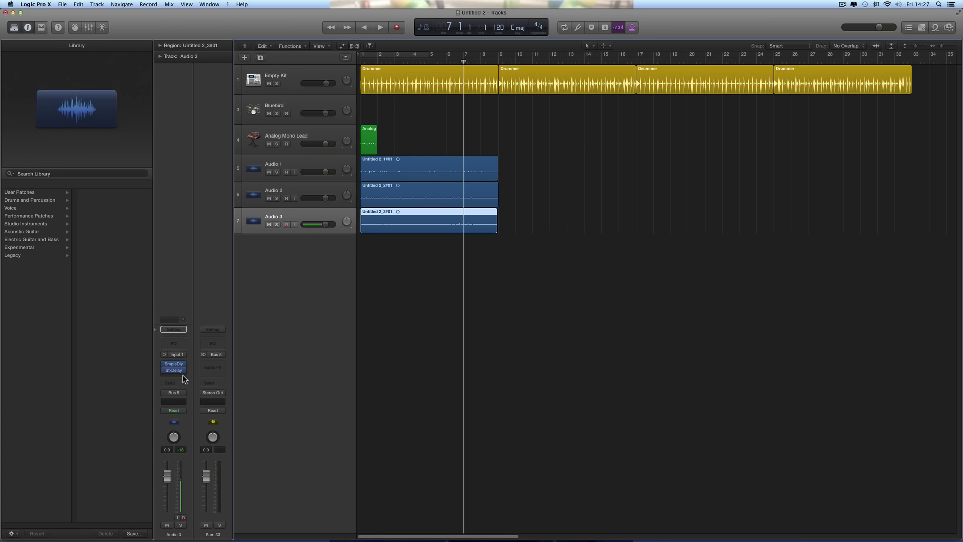
{"action": "mouse_move", "coordinate": [182, 363]}
{"action": "left_click", "coordinate": [183, 365]}
{"action": "mouse_move", "coordinate": [186, 454]}
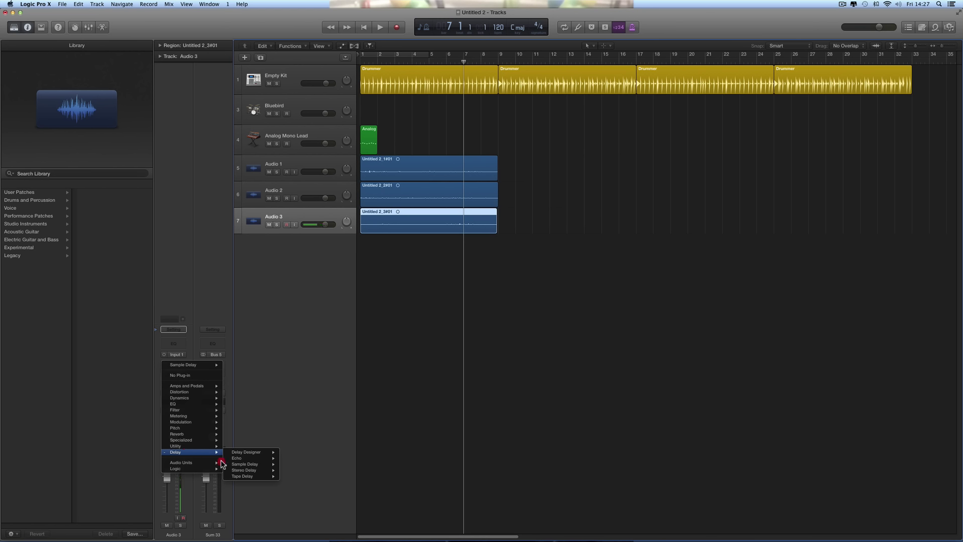
{"action": "mouse_move", "coordinate": [251, 474]}
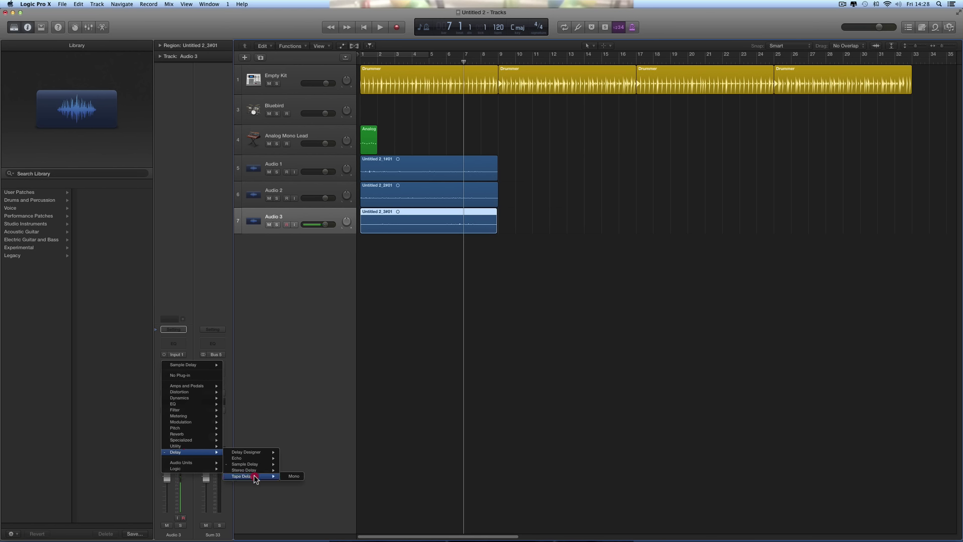
{"action": "mouse_move", "coordinate": [194, 427]}
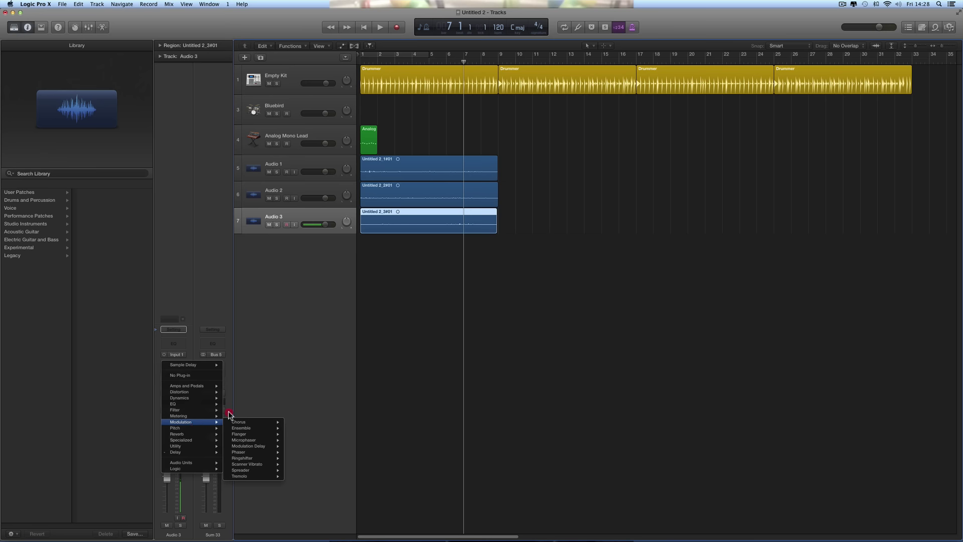
{"action": "mouse_move", "coordinate": [193, 399]}
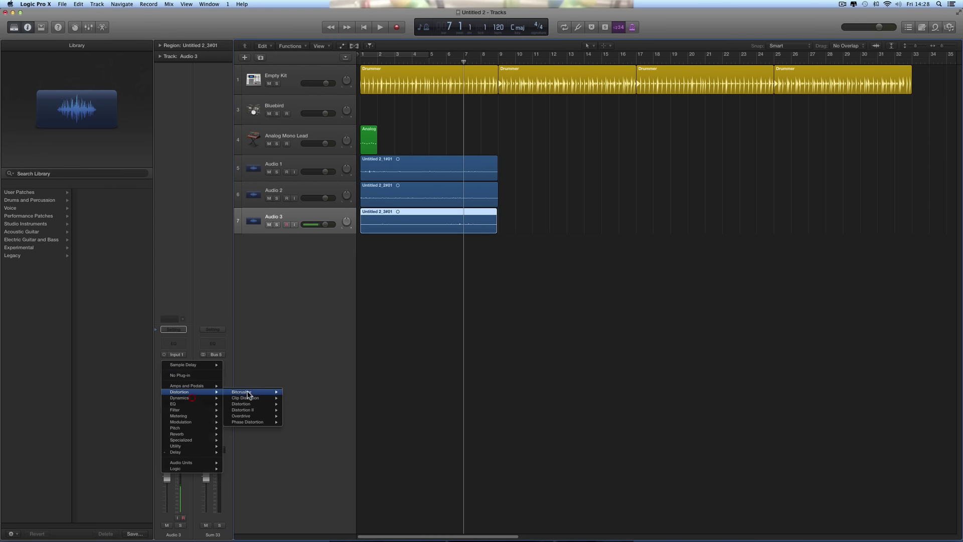
{"action": "left_click", "coordinate": [248, 395]}
- Reposition the Bitcrusher window, enlarge it to 200% and shrink it back, and close it
{"action": "left_click_drag", "start_coordinate": [196, 37], "coordinate": [286, 85]}
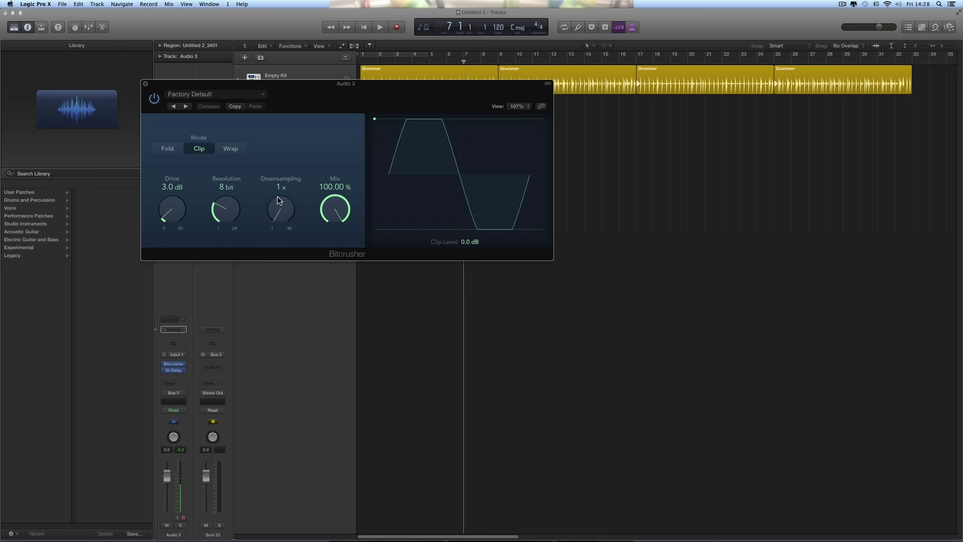
{"action": "left_click_drag", "start_coordinate": [292, 85], "coordinate": [276, 72]}
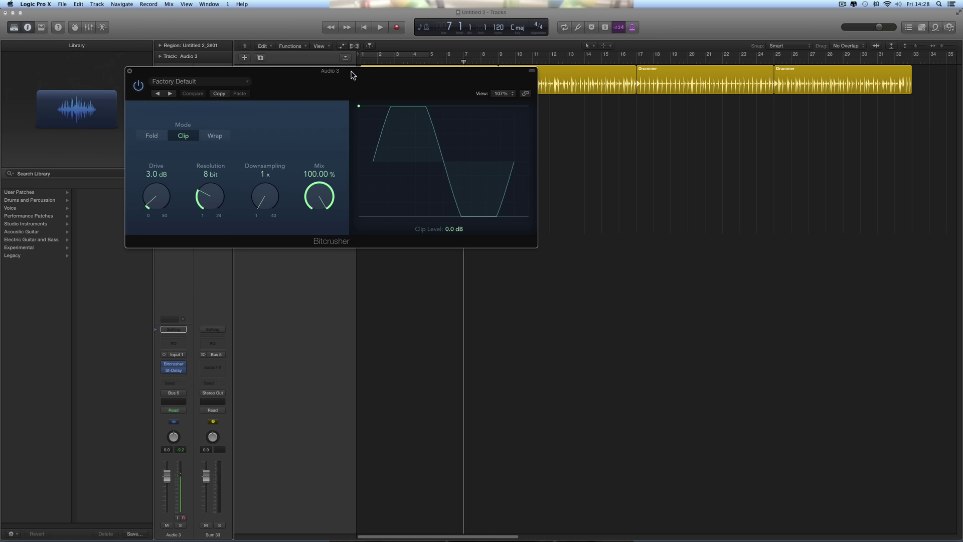
{"action": "left_click_drag", "start_coordinate": [354, 74], "coordinate": [312, 60]}
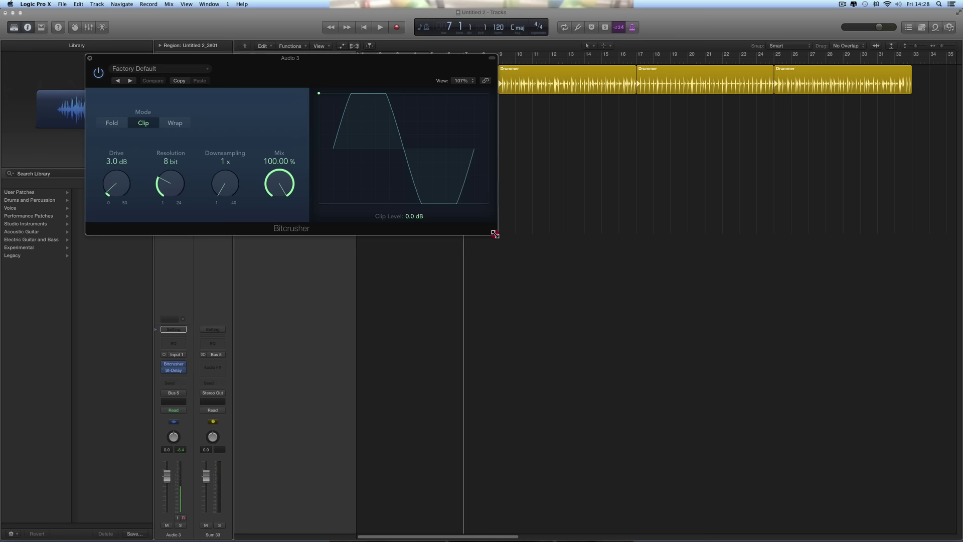
{"action": "left_click_drag", "start_coordinate": [495, 235], "coordinate": [866, 489]}
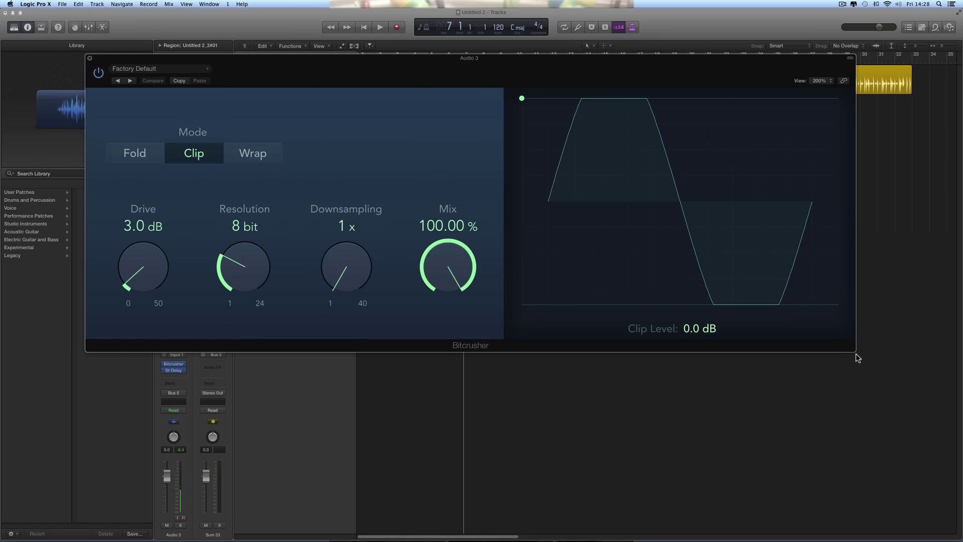
{"action": "left_click_drag", "start_coordinate": [854, 352], "coordinate": [469, 267]}
{"action": "left_click", "coordinate": [90, 58]}
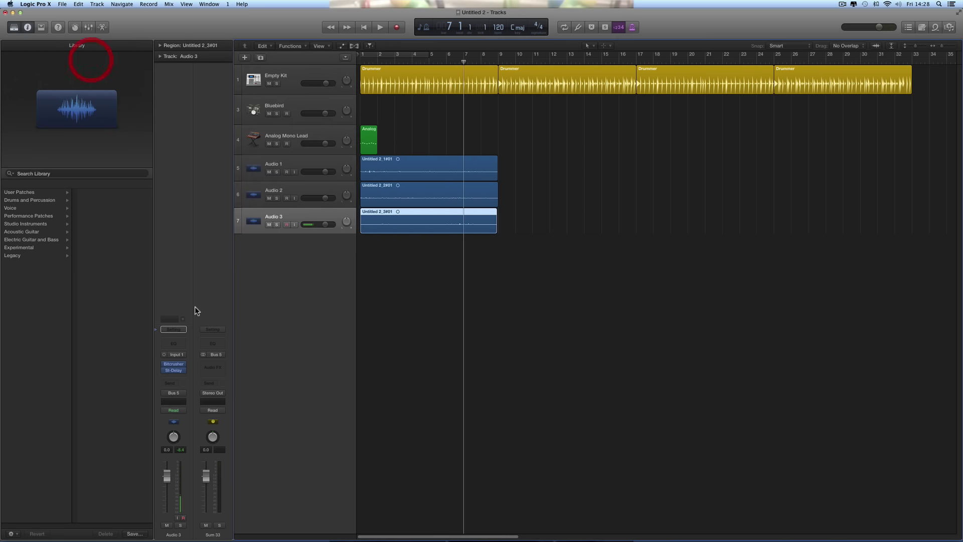
- Remove the Stereo Delay and Bitcrusher plug-ins from the Audio 3 channel strip
{"action": "left_click", "coordinate": [180, 371]}
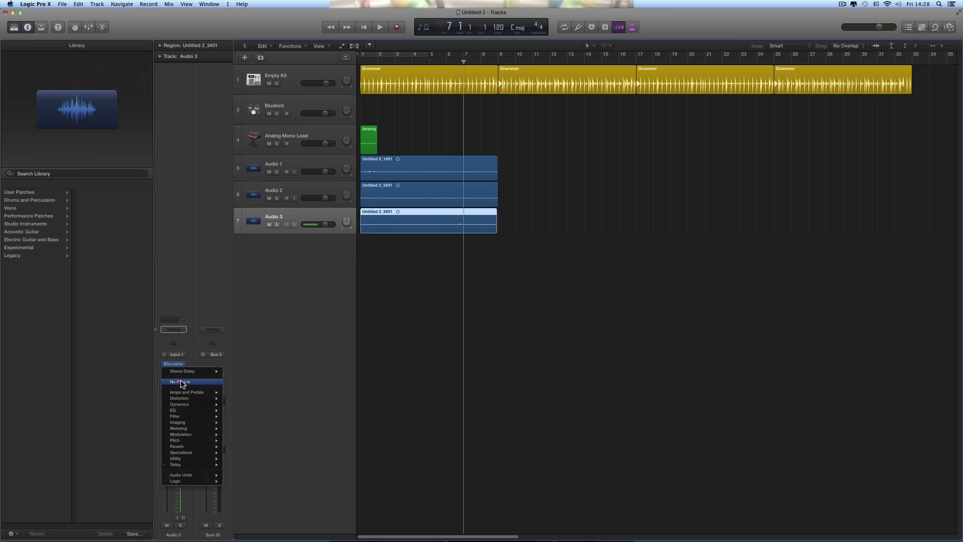
{"action": "left_click", "coordinate": [180, 381]}
{"action": "left_click", "coordinate": [181, 370]}
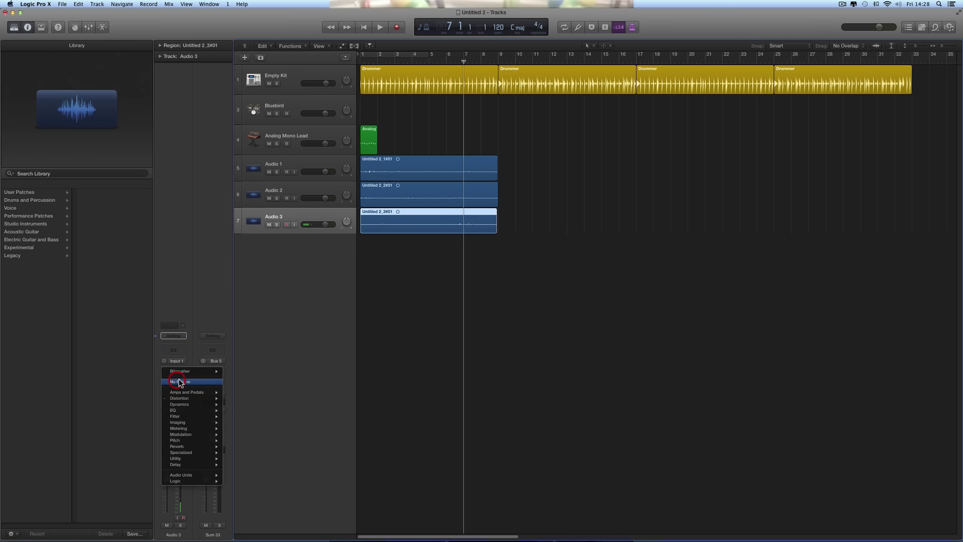
{"action": "left_click", "coordinate": [179, 381]}
- Open the Analog Mono Lead region in the Piano Roll, enlarge its notes horizontally, and switch the editor to the Pointer Tool
{"action": "left_click", "coordinate": [303, 75]}
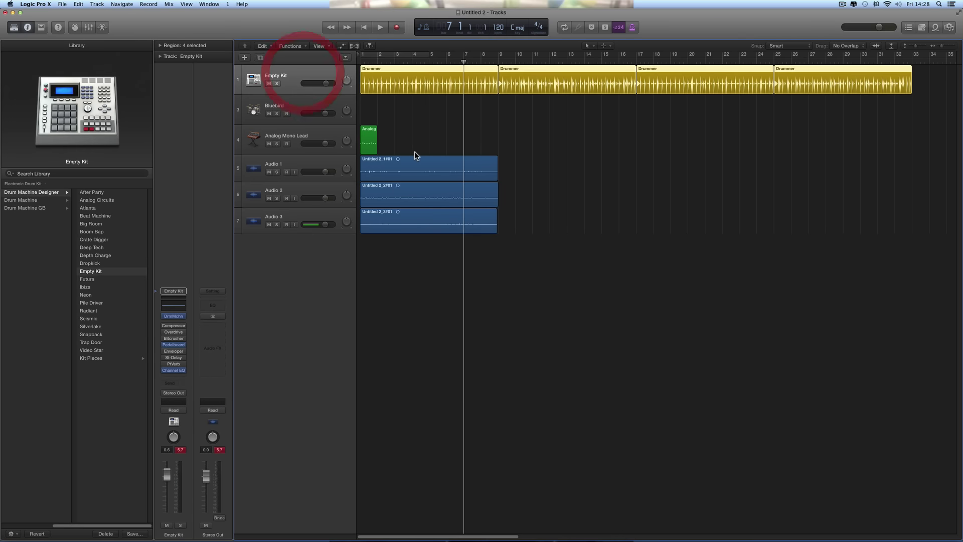
{"action": "left_click", "coordinate": [282, 140]}
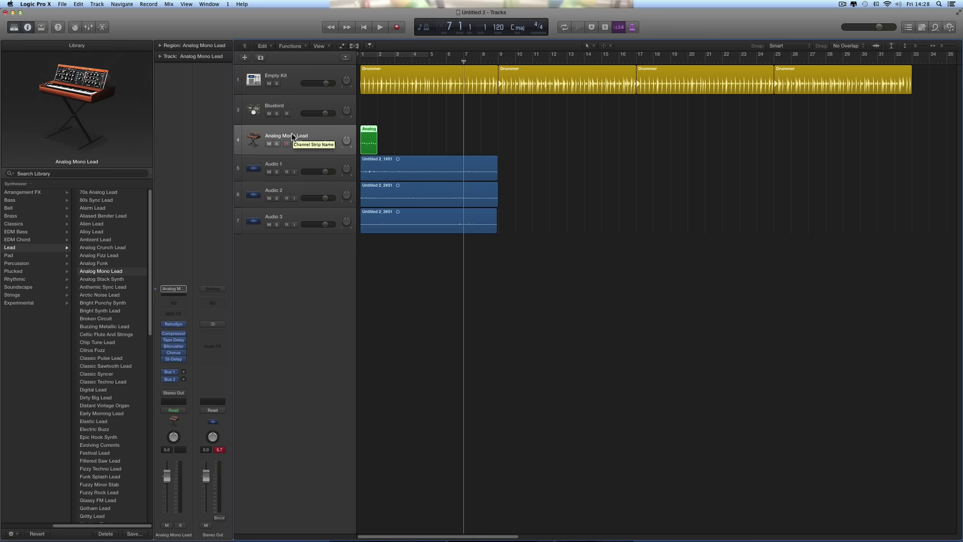
{"action": "double_click", "coordinate": [369, 132]}
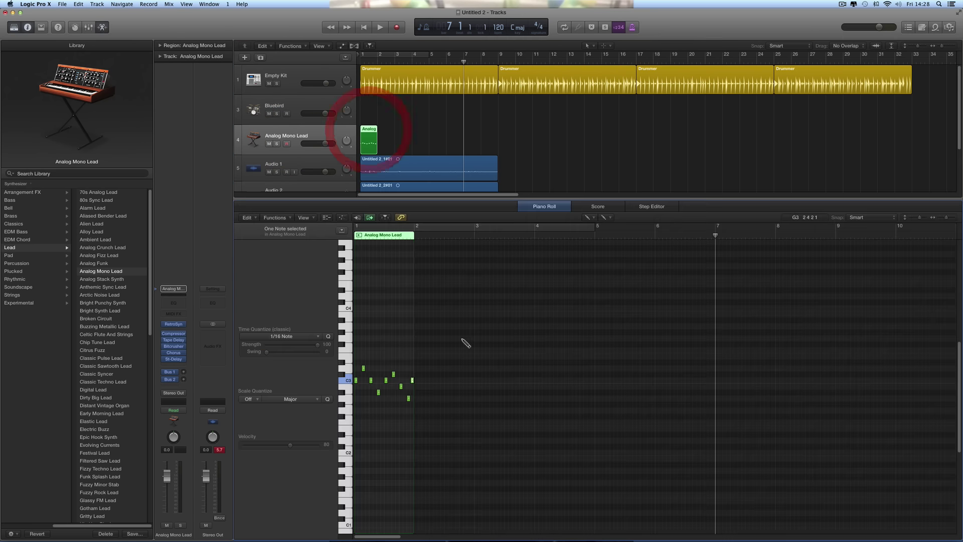
{"action": "left_click", "coordinate": [954, 218]}
{"action": "scroll", "coordinate": [420, 383], "scroll_direction": "left", "scroll_amount": 5}
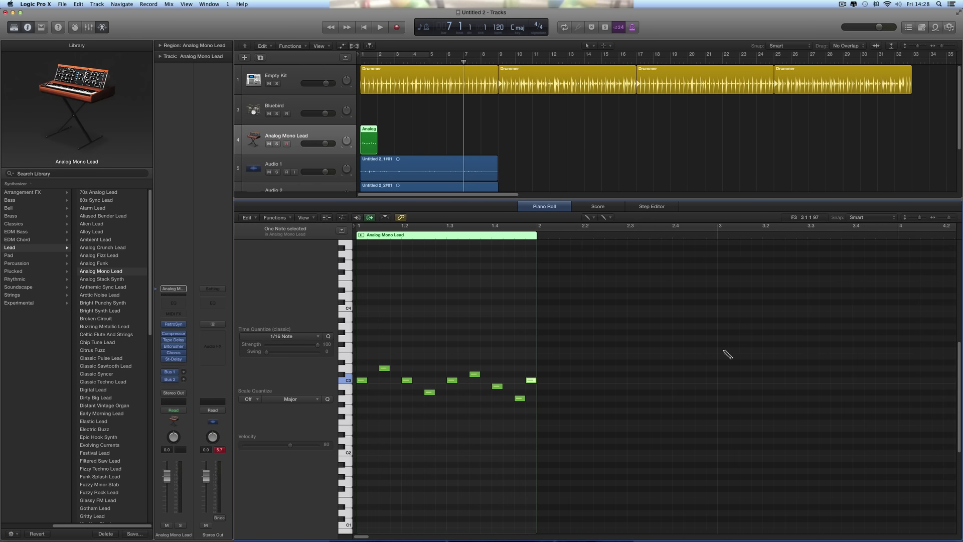
{"action": "left_click", "coordinate": [954, 219]}
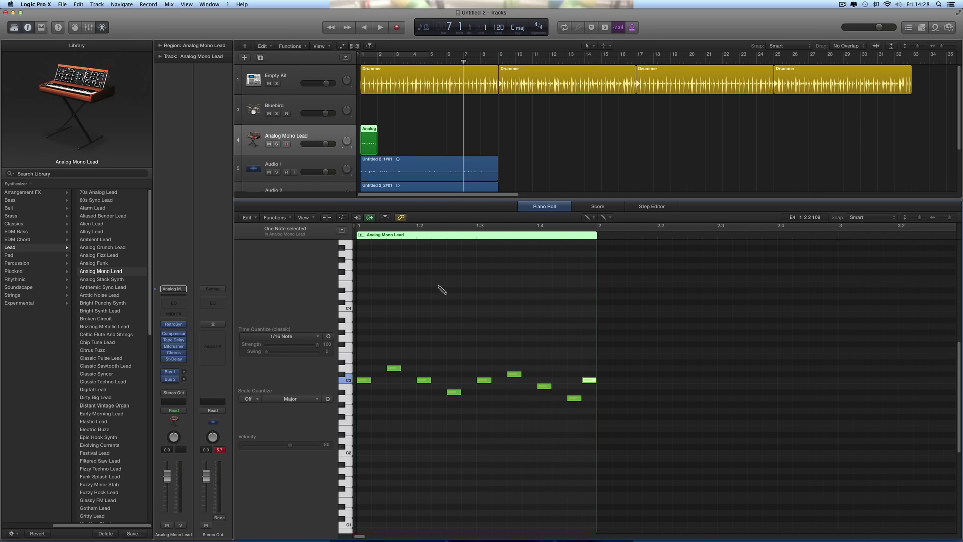
{"action": "left_click", "coordinate": [585, 218]}
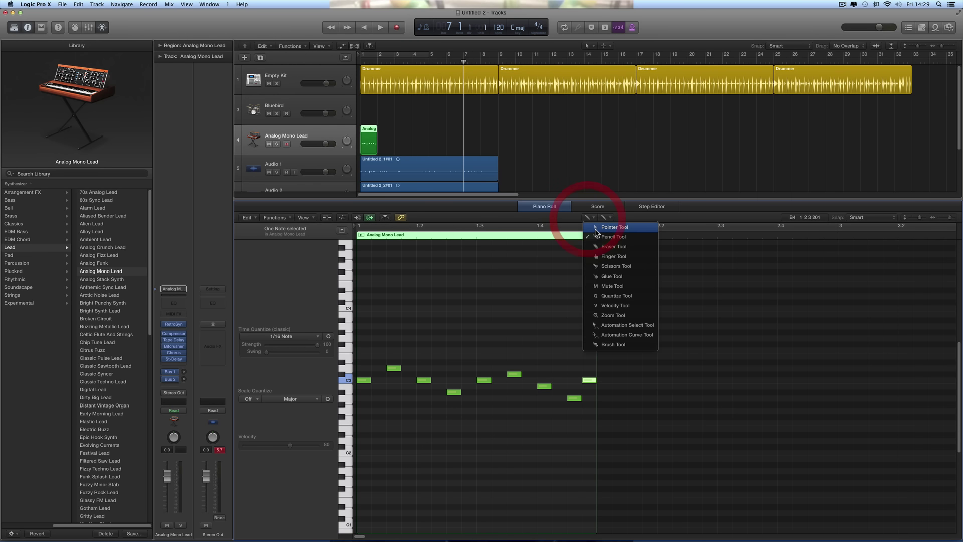
{"action": "left_click", "coordinate": [590, 225]}
- Select the Analog Mono Lead region, reveal its region parameters and set its transposition to +12
{"action": "left_click", "coordinate": [396, 125]}
{"action": "left_click", "coordinate": [372, 134]}
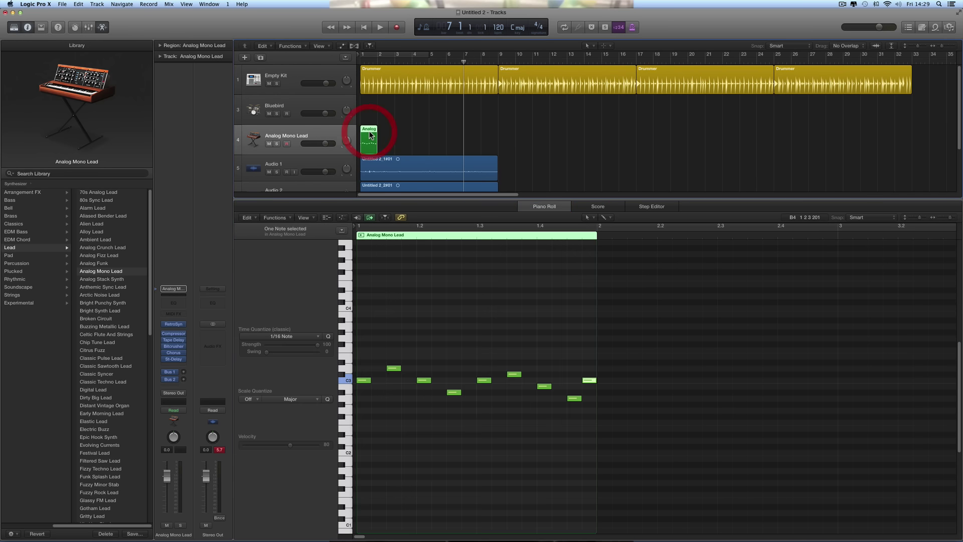
{"action": "left_click", "coordinate": [159, 46]}
{"action": "left_click", "coordinate": [227, 84]}
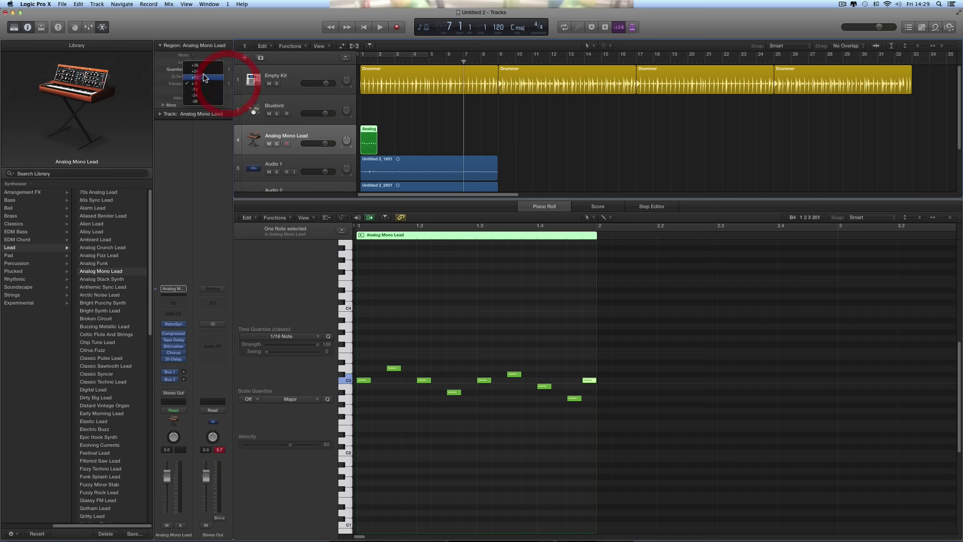
{"action": "left_click", "coordinate": [206, 75]}
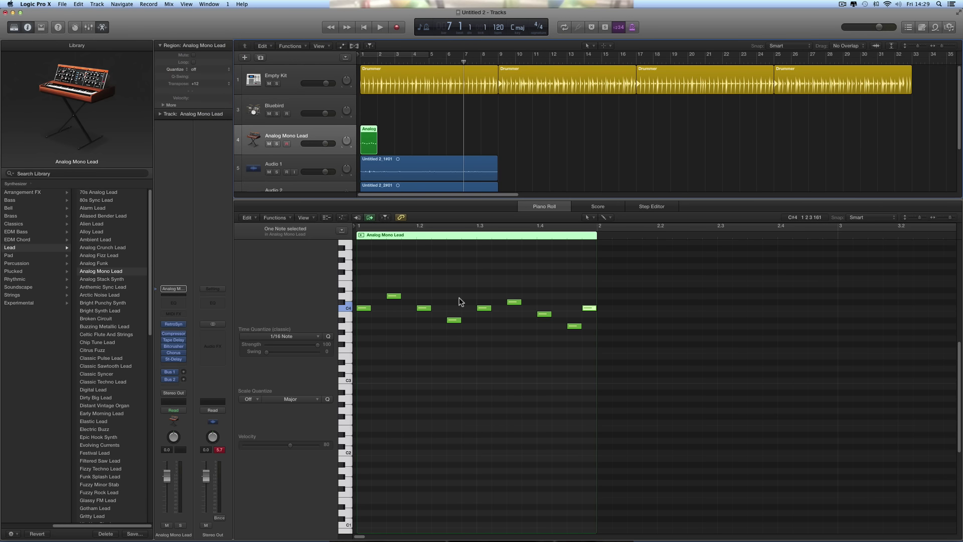
- Transpose the Analog Mono Lead region to -12, and reset its transposition to +0
{"action": "left_click", "coordinate": [228, 83]}
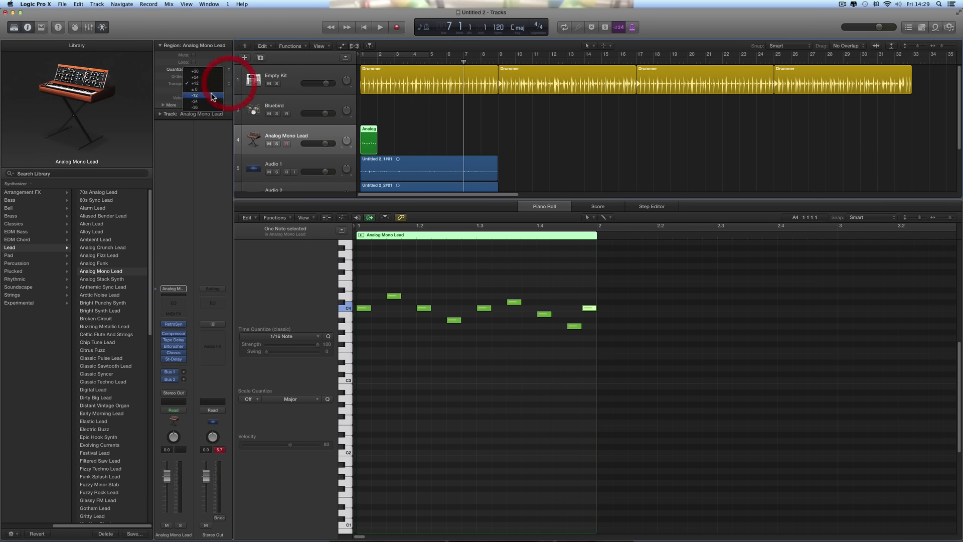
{"action": "left_click", "coordinate": [206, 97]}
{"action": "left_click", "coordinate": [224, 85]}
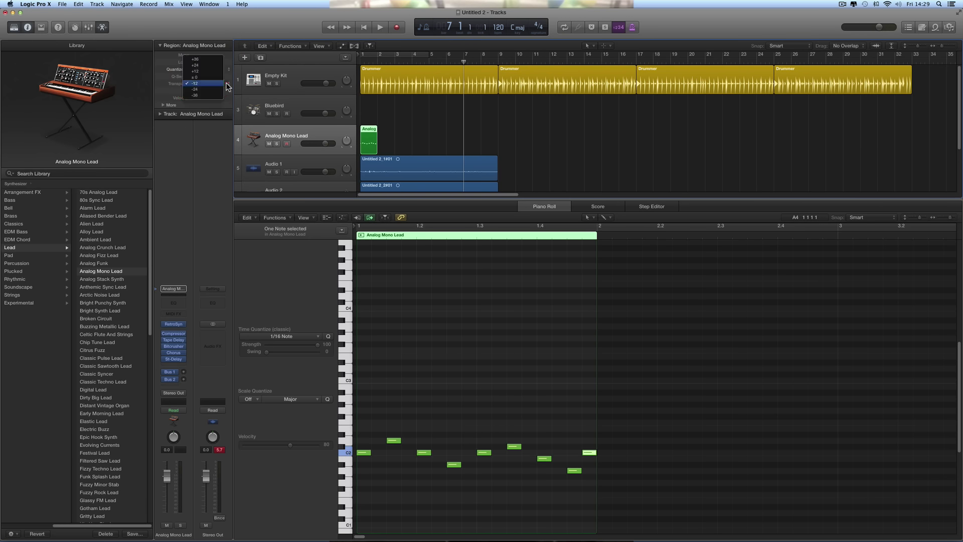
{"action": "left_click", "coordinate": [202, 79]}
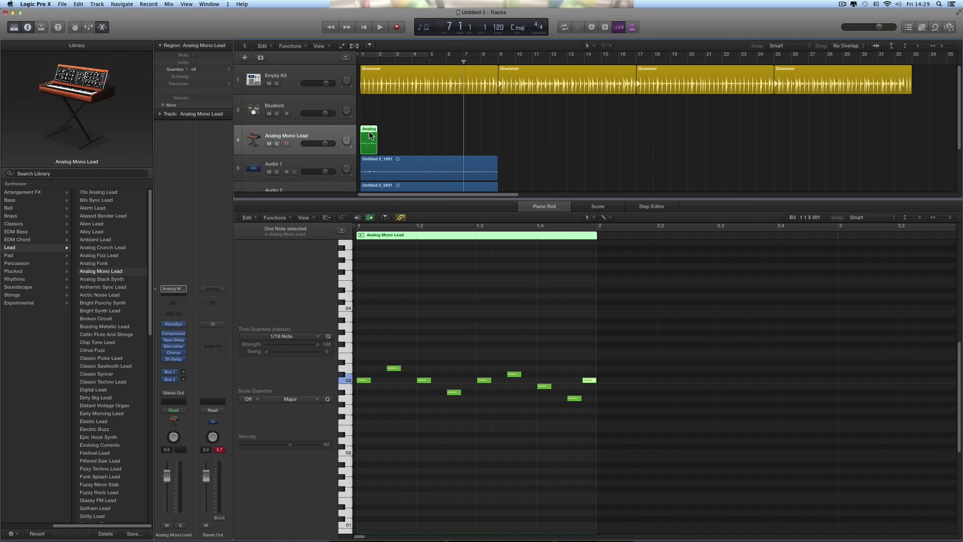
- Check the Piano Roll's Region Transpose view option, and hide the region parameters and the editor
{"action": "left_click", "coordinate": [306, 217]}
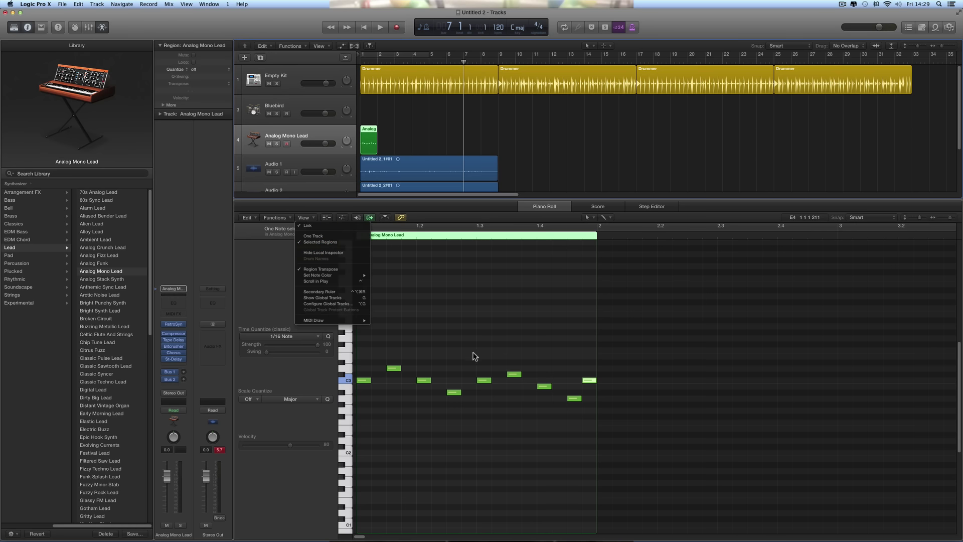
{"action": "left_click", "coordinate": [453, 220]}
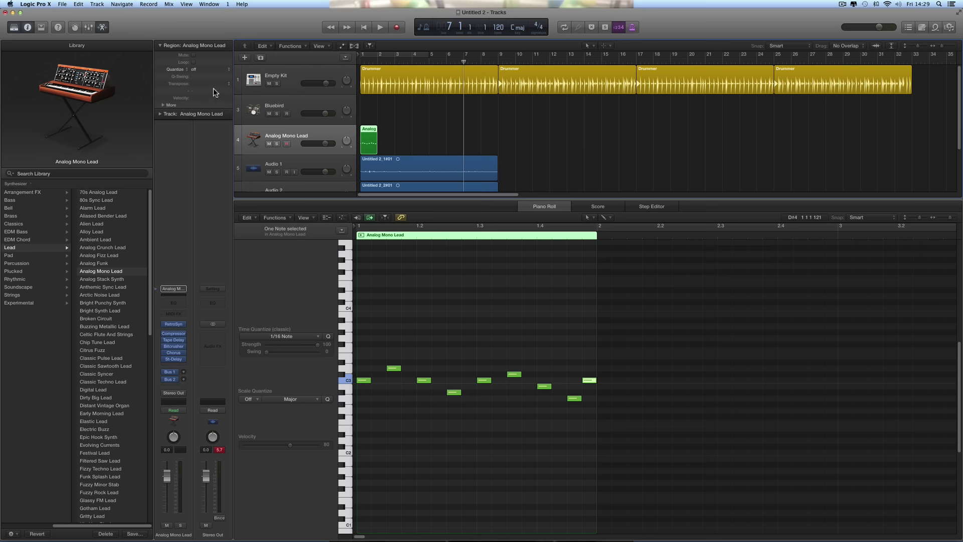
{"action": "left_click", "coordinate": [160, 45]}
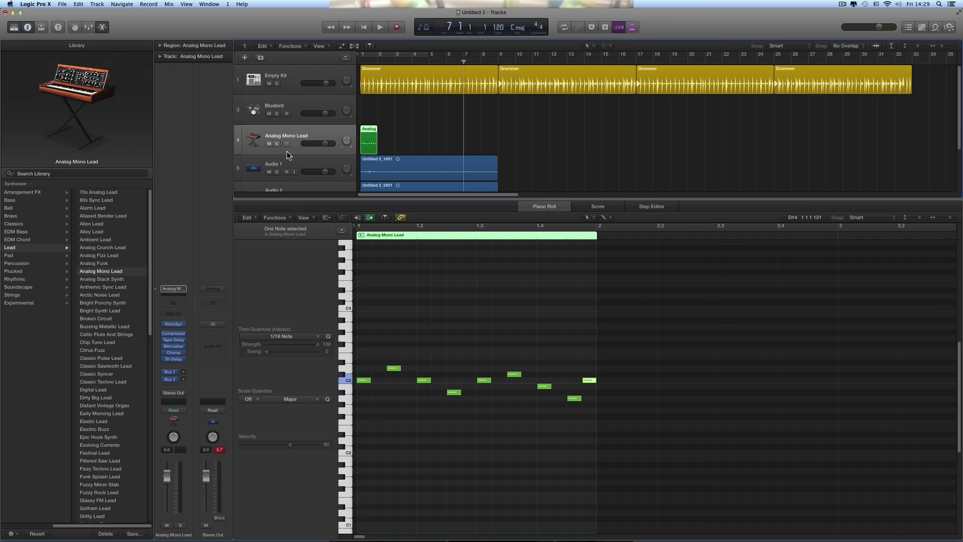
{"action": "left_click", "coordinate": [101, 27]}
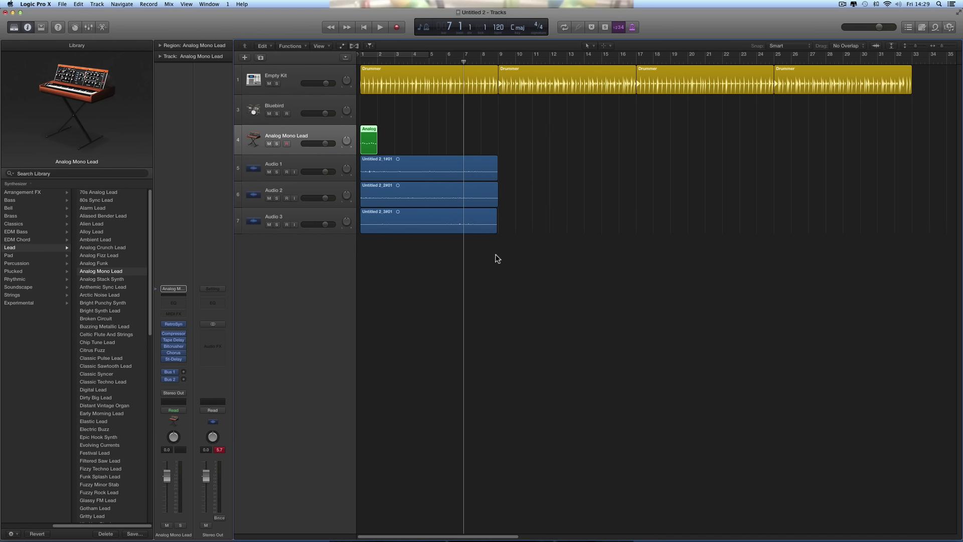
- Browse the World Percussion patches in the Library, return to the top-level categories, and check the Apple Loops browser
{"action": "left_click", "coordinate": [15, 525]}
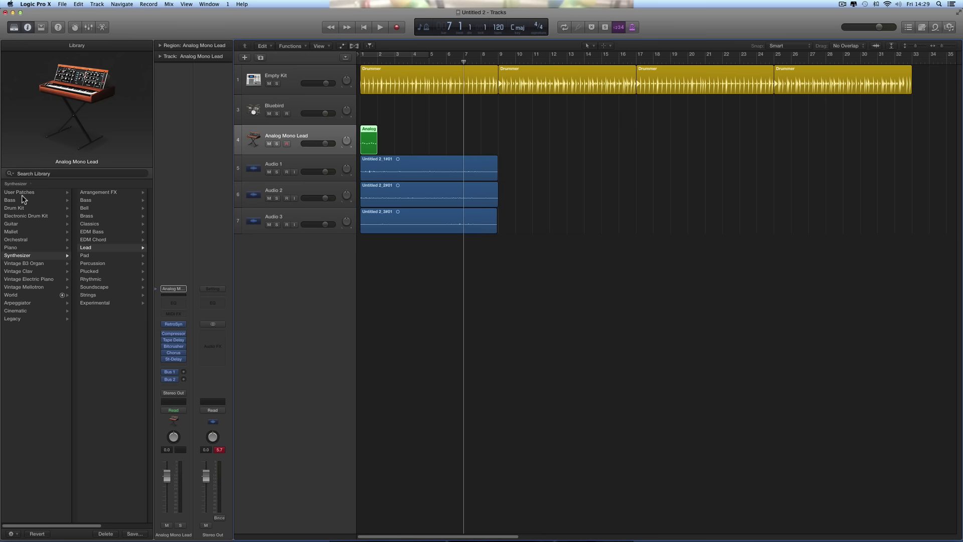
{"action": "left_click", "coordinate": [17, 294]}
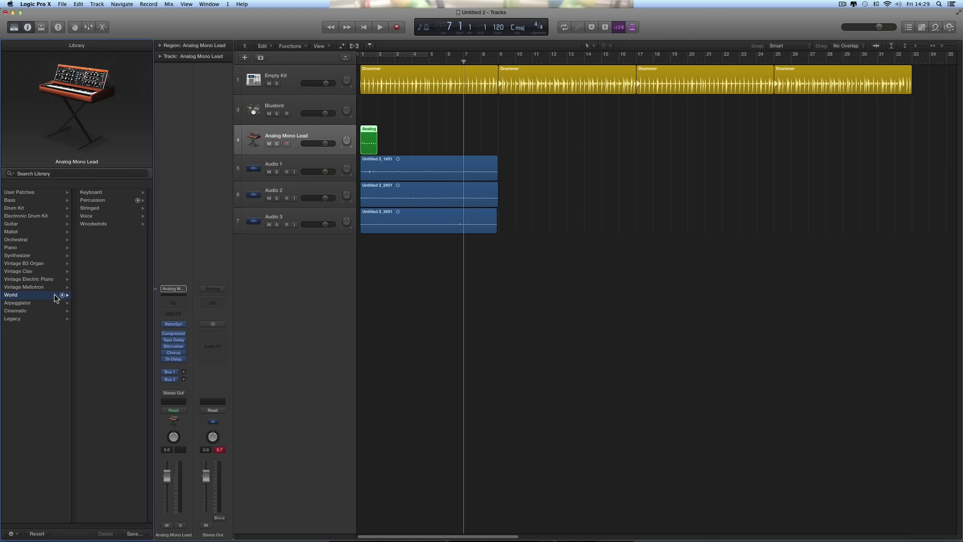
{"action": "left_click", "coordinate": [47, 297]}
{"action": "left_click", "coordinate": [100, 200]}
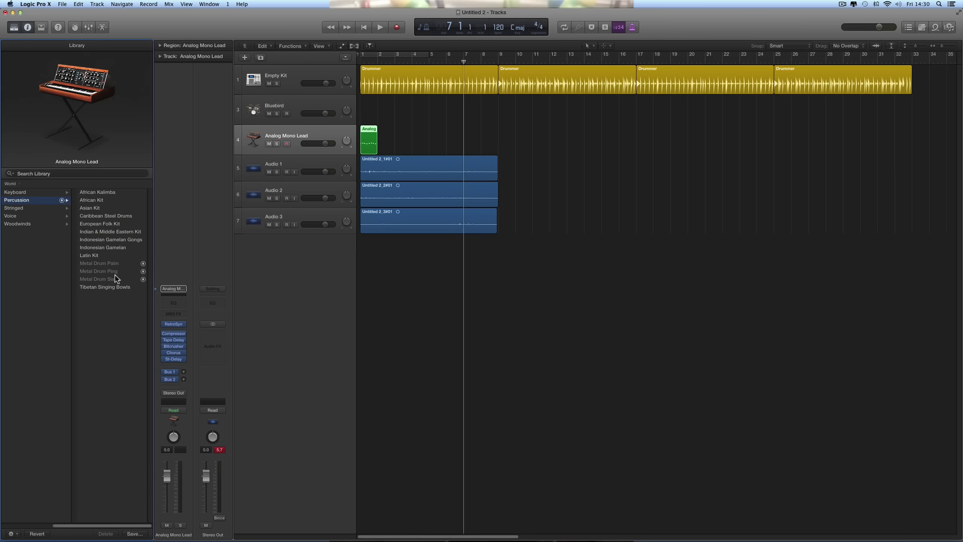
{"action": "left_click", "coordinate": [12, 525]}
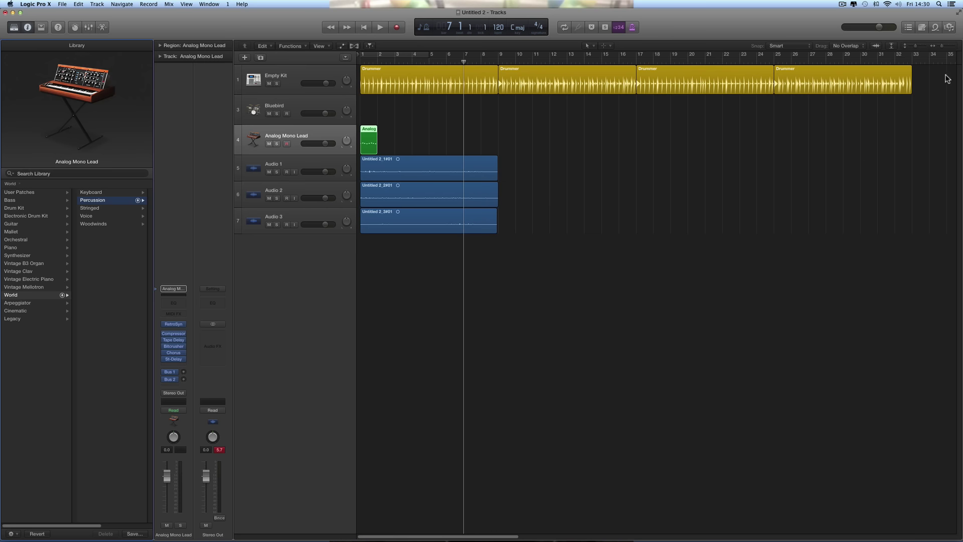
{"action": "left_click", "coordinate": [935, 28]}
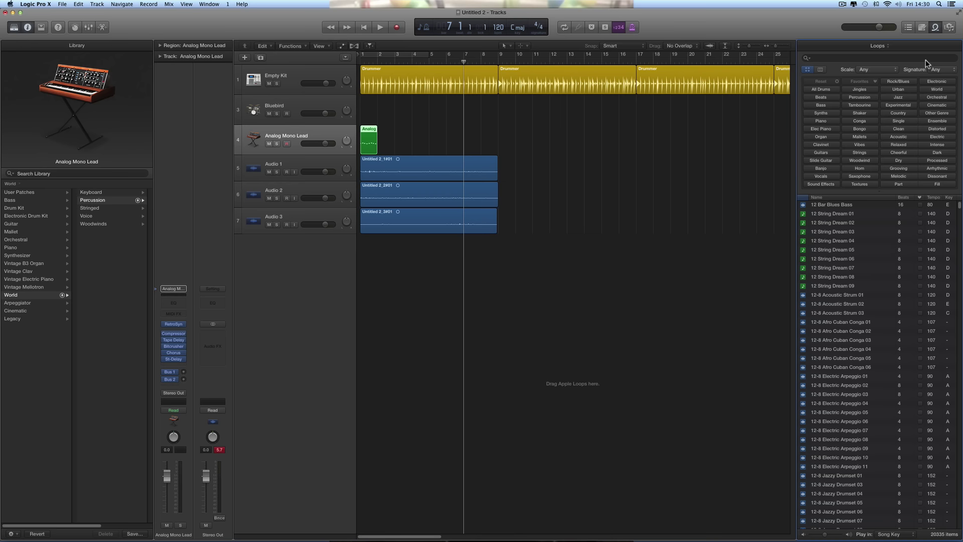
{"action": "left_click", "coordinate": [935, 27]}
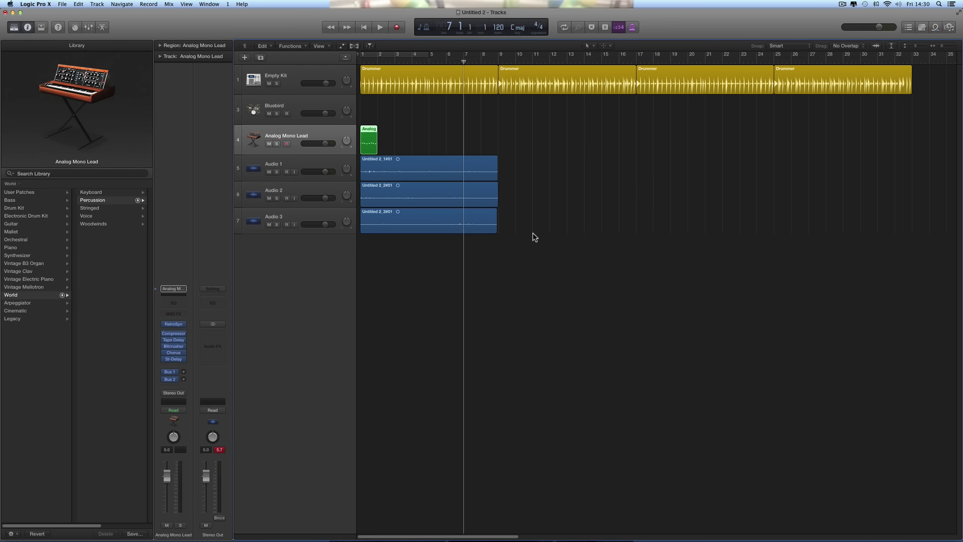
- Open the Analog Mono Lead region in the Piano Roll and review the available snap options
{"action": "left_click", "coordinate": [369, 131]}
{"action": "double_click", "coordinate": [369, 132]}
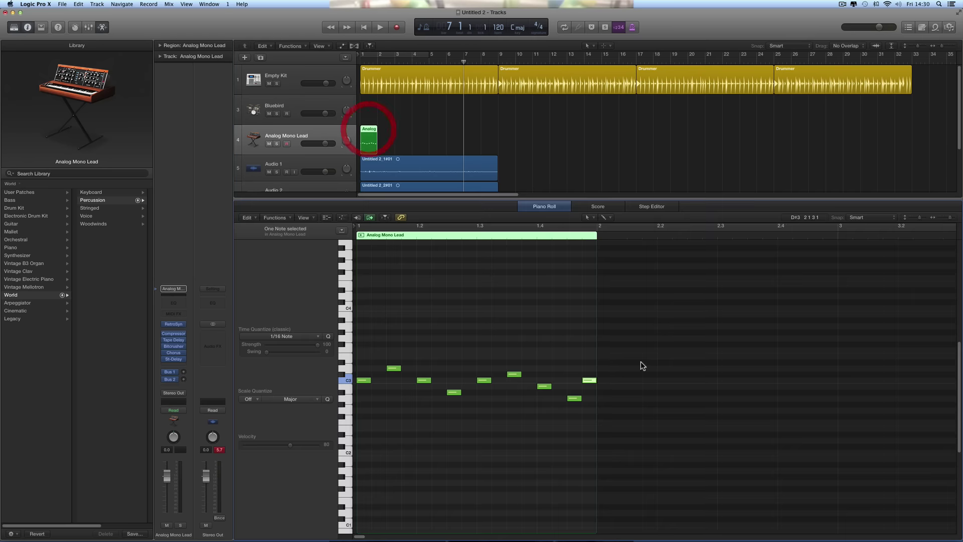
{"action": "left_click", "coordinate": [871, 221]}
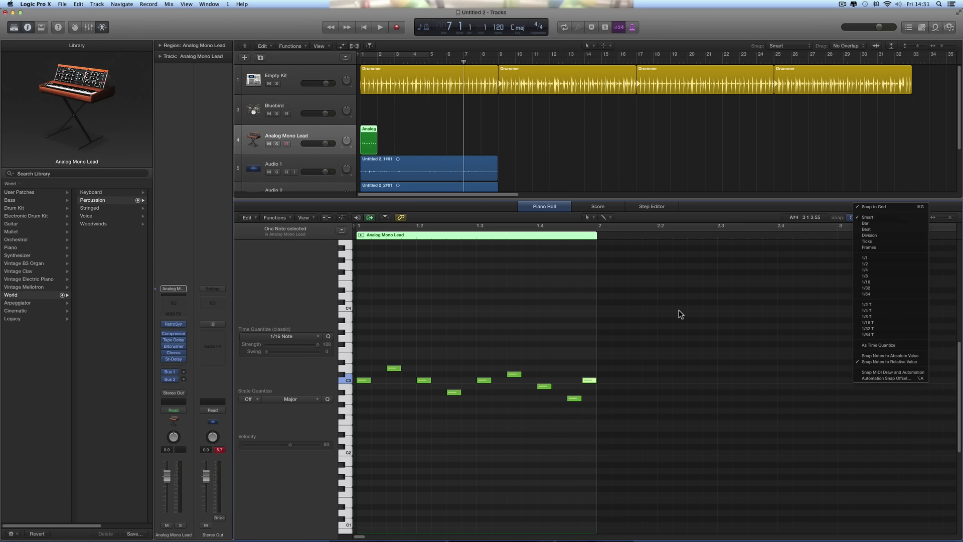
{"action": "left_click", "coordinate": [696, 339]}
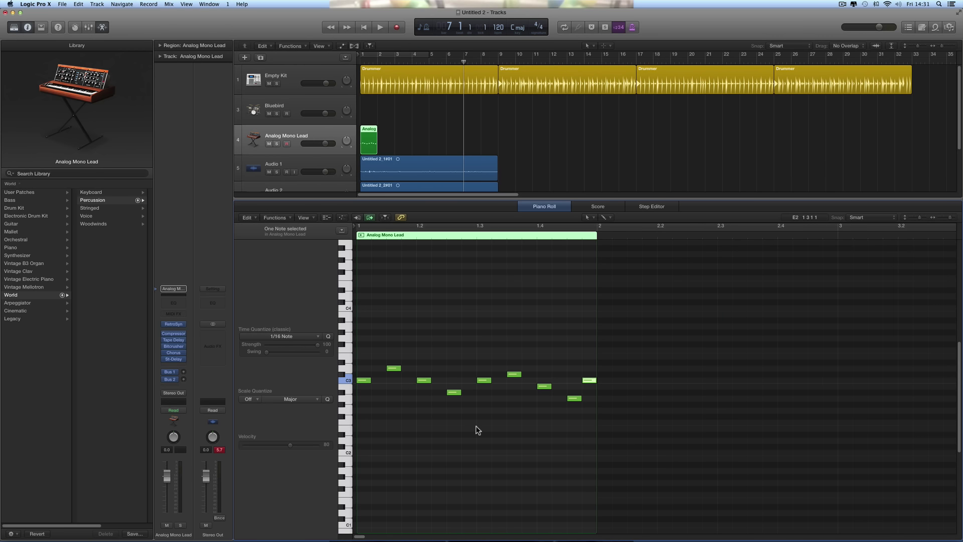
- Show the Piano Roll's MIDI Draw area, review its controller types and the automation snap options, and close the editor
{"action": "left_click", "coordinate": [342, 217]}
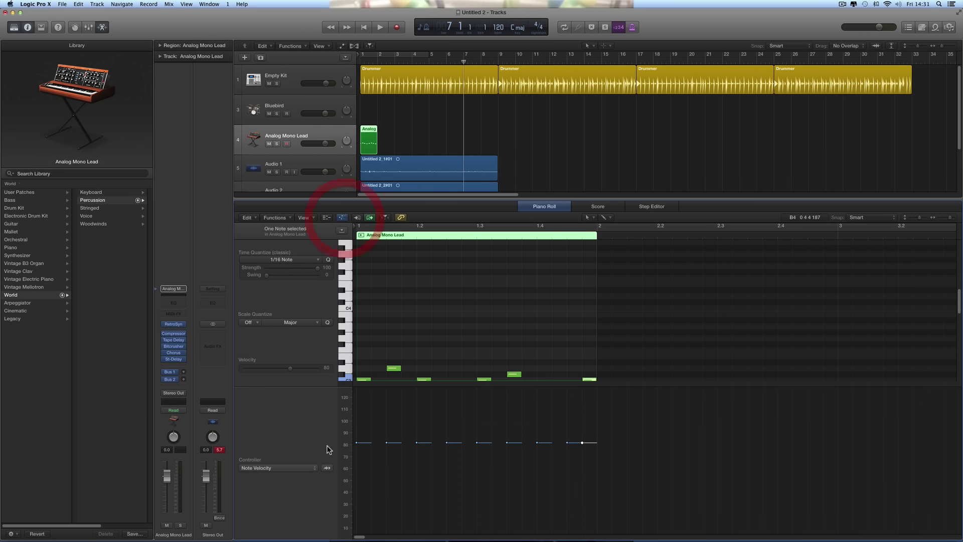
{"action": "left_click", "coordinate": [290, 469]}
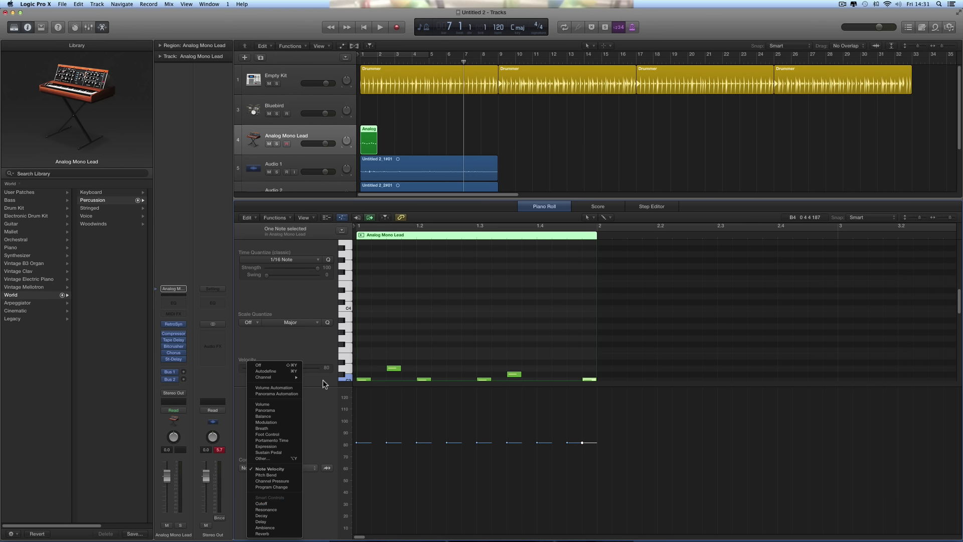
{"action": "left_click", "coordinate": [317, 350]}
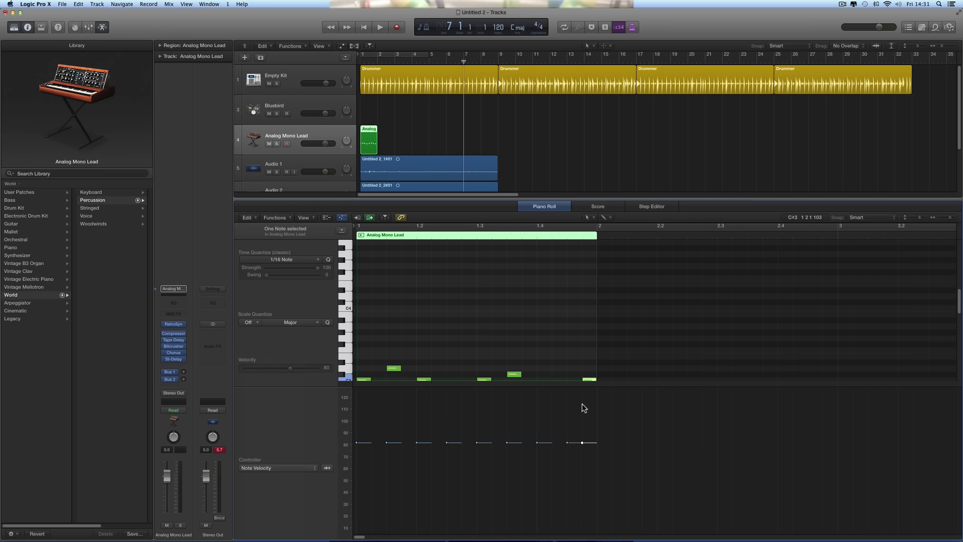
{"action": "left_click", "coordinate": [873, 217]}
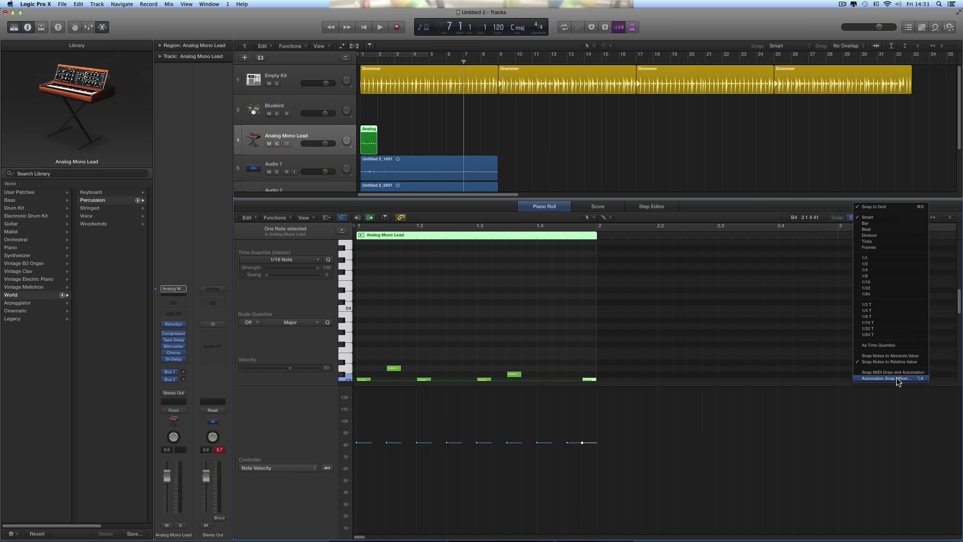
{"action": "left_click", "coordinate": [820, 401]}
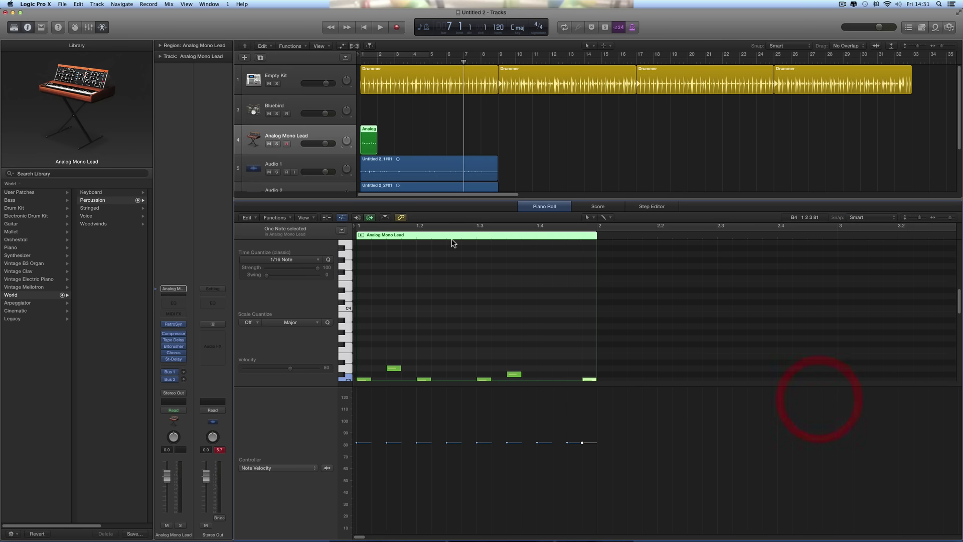
{"action": "left_click", "coordinate": [103, 28]}
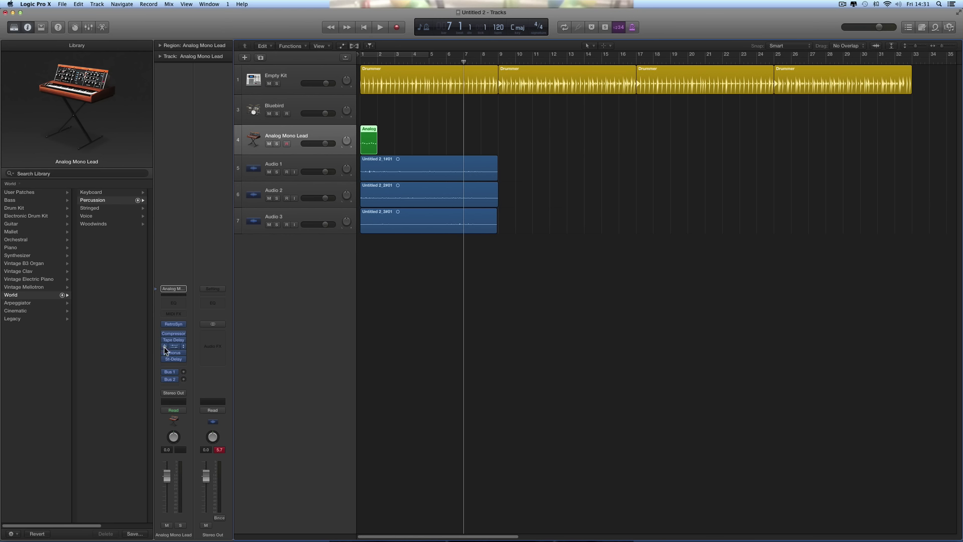
{"action": "left_click_drag", "start_coordinate": [162, 333], "coordinate": [164, 360]}
- Convert the first Drummer region on the Empty Kit track to a MIDI region
{"action": "left_click", "coordinate": [296, 88]}
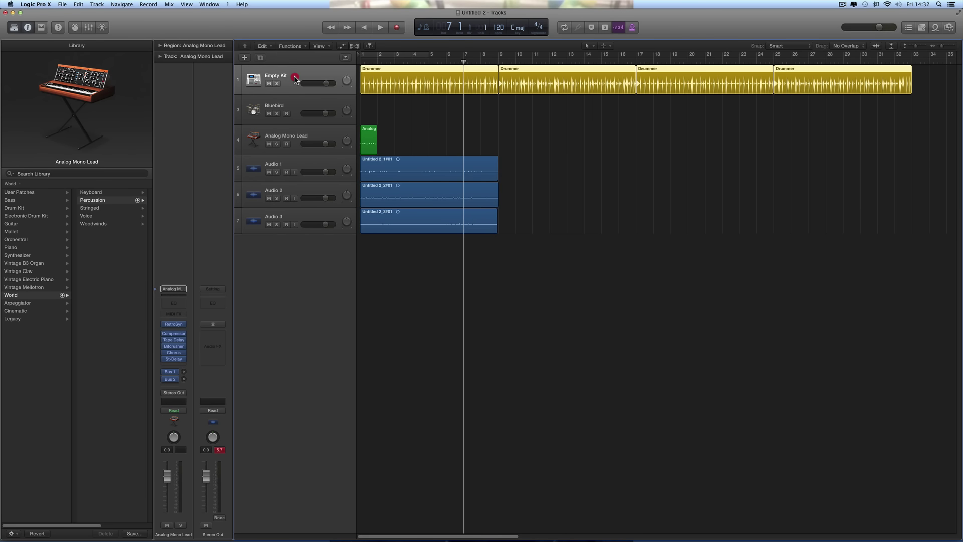
{"action": "left_click", "coordinate": [428, 74]}
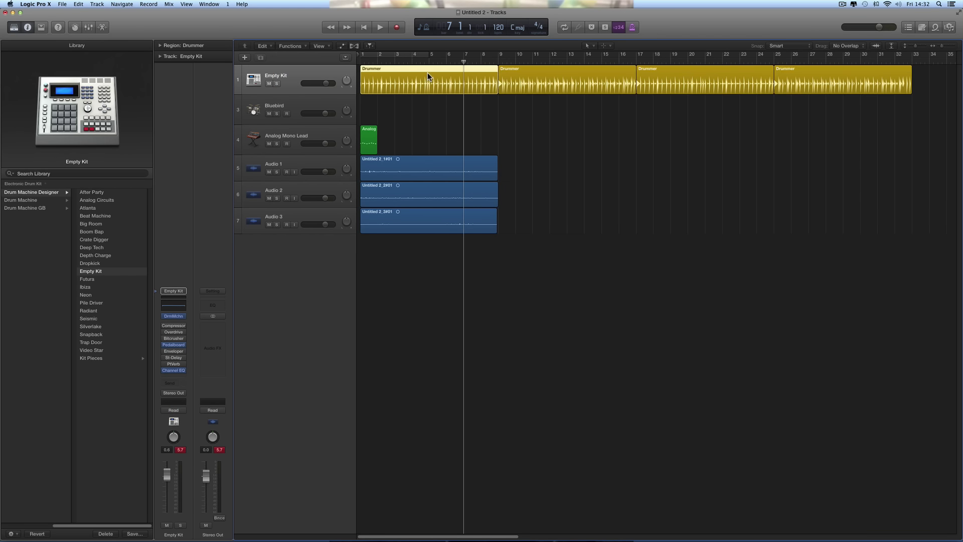
{"action": "right_click", "coordinate": [427, 75]}
{"action": "left_click", "coordinate": [456, 106]}
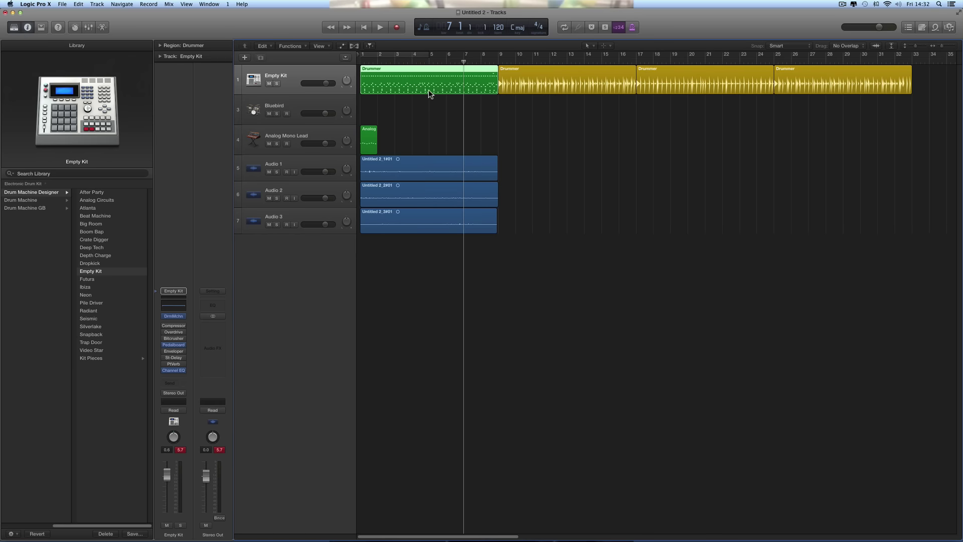
- Open the converted Drummer region in the Piano Roll, hiding the MIDI Draw area and fitting the whole region in view
{"action": "left_click", "coordinate": [416, 69]}
{"action": "double_click", "coordinate": [415, 70]}
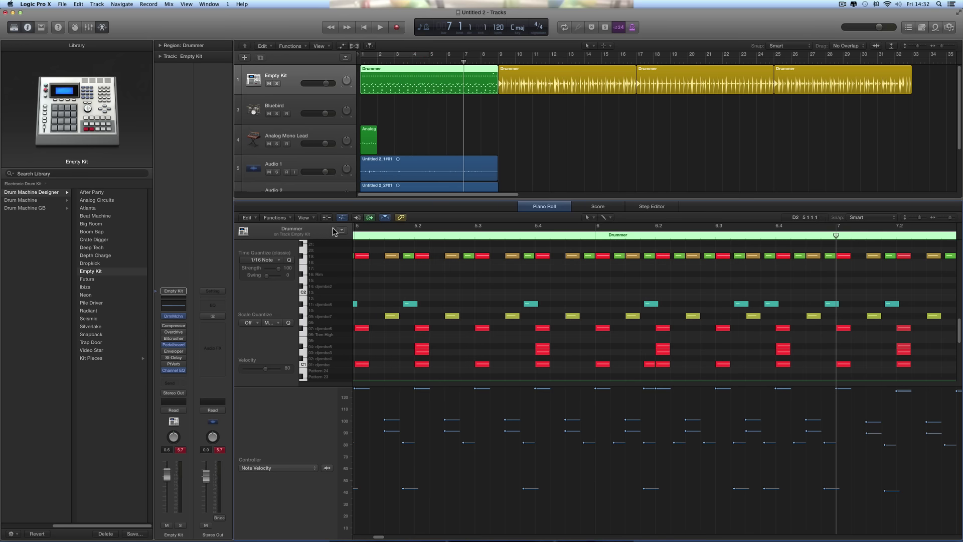
{"action": "left_click", "coordinate": [341, 231]}
{"action": "left_click", "coordinate": [942, 219]}
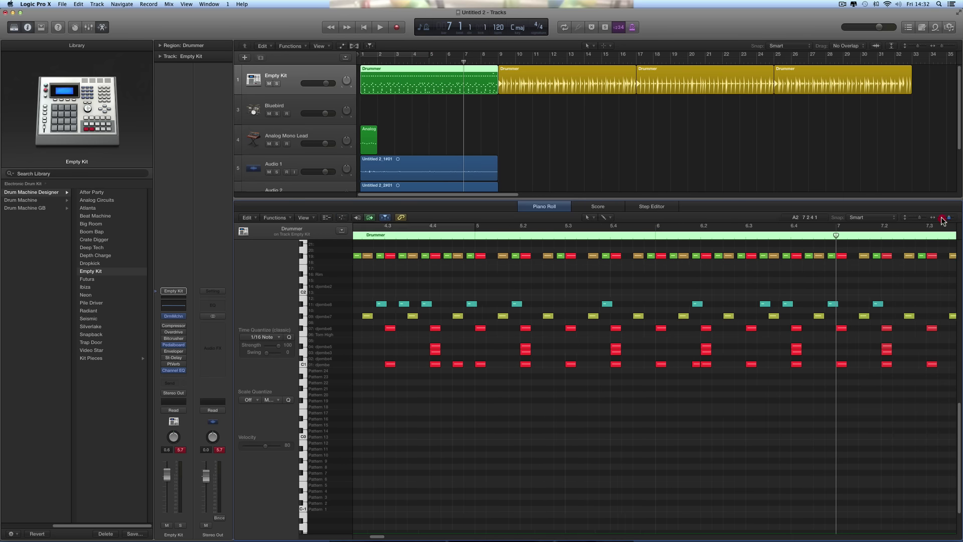
{"action": "left_click", "coordinate": [942, 218]}
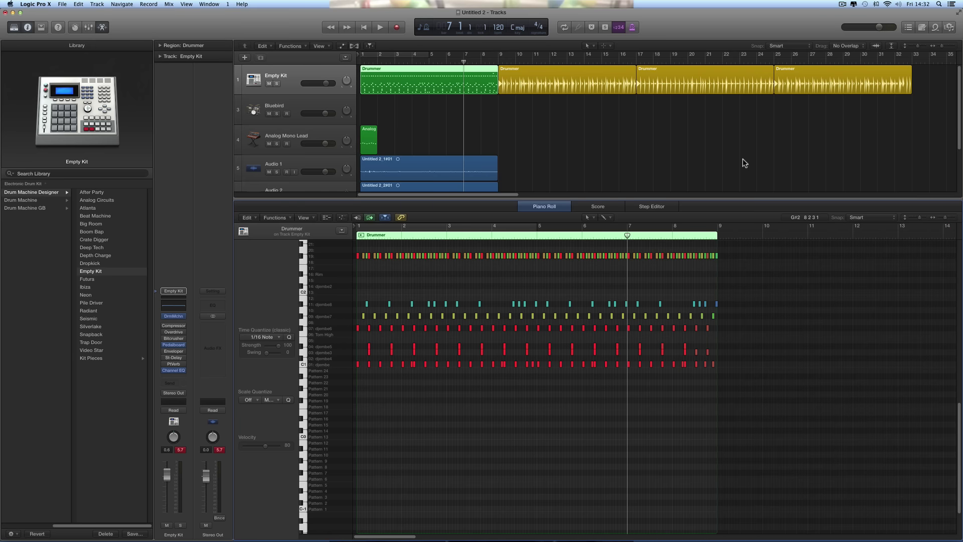
- Show the converted Drummer region in the Step Editor and examine its drum lanes
{"action": "left_click", "coordinate": [651, 206]}
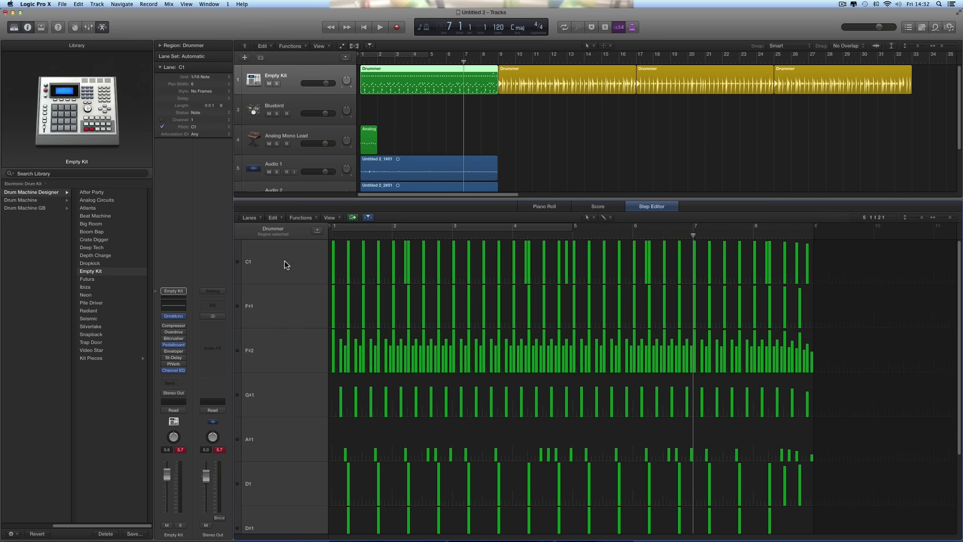
{"action": "scroll", "coordinate": [524, 296], "scroll_direction": "down", "scroll_amount": 2}
{"action": "scroll", "coordinate": [524, 296], "scroll_direction": "down", "scroll_amount": 2}
{"action": "scroll", "coordinate": [524, 296], "scroll_direction": "up", "scroll_amount": 4}
{"action": "scroll", "coordinate": [524, 296], "scroll_direction": "down", "scroll_amount": 2}
{"action": "scroll", "coordinate": [524, 296], "scroll_direction": "up", "scroll_amount": 2}
{"action": "scroll", "coordinate": [524, 297], "scroll_direction": "down", "scroll_amount": 2}
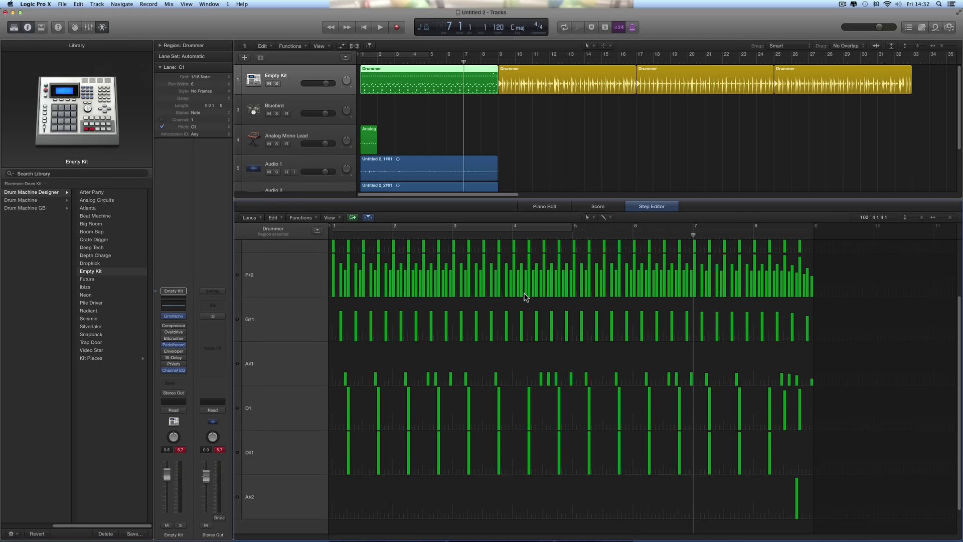
{"action": "scroll", "coordinate": [524, 296], "scroll_direction": "up", "scroll_amount": 3}
{"action": "scroll", "coordinate": [524, 297], "scroll_direction": "down", "scroll_amount": 4}
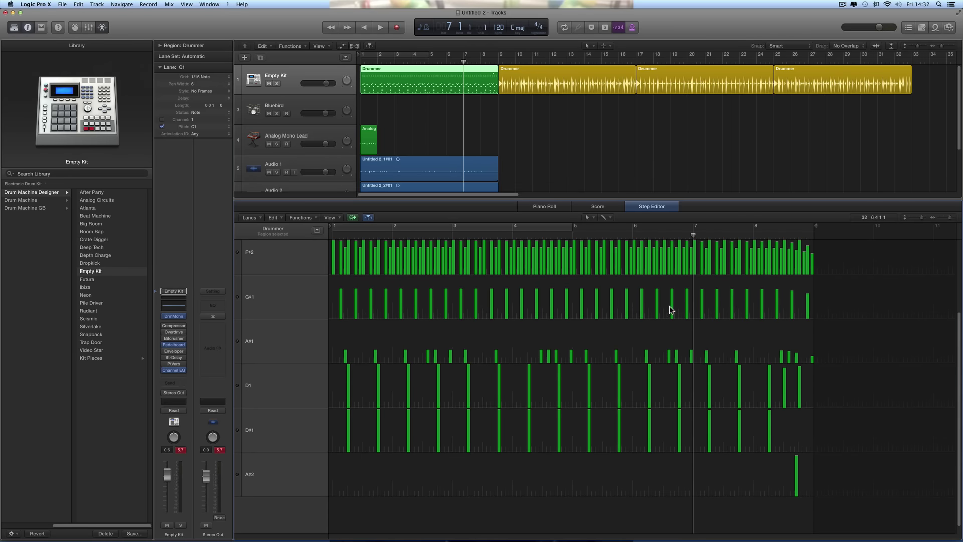
- Select the G#1 lane in the Step Editor and open its name for editing in the lane parameters
{"action": "left_click", "coordinate": [286, 307]}
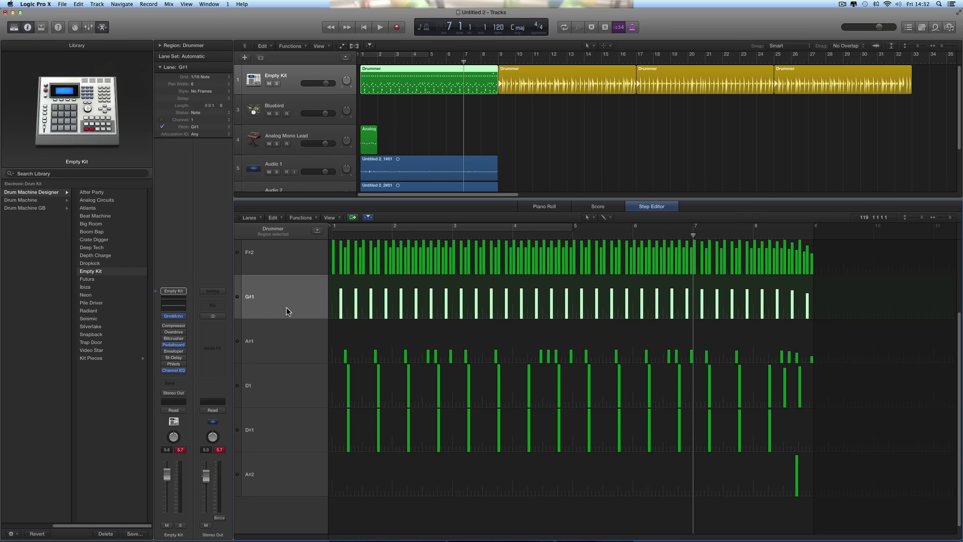
{"action": "left_click", "coordinate": [159, 68]}
{"action": "left_click", "coordinate": [159, 67]}
{"action": "double_click", "coordinate": [182, 67]}
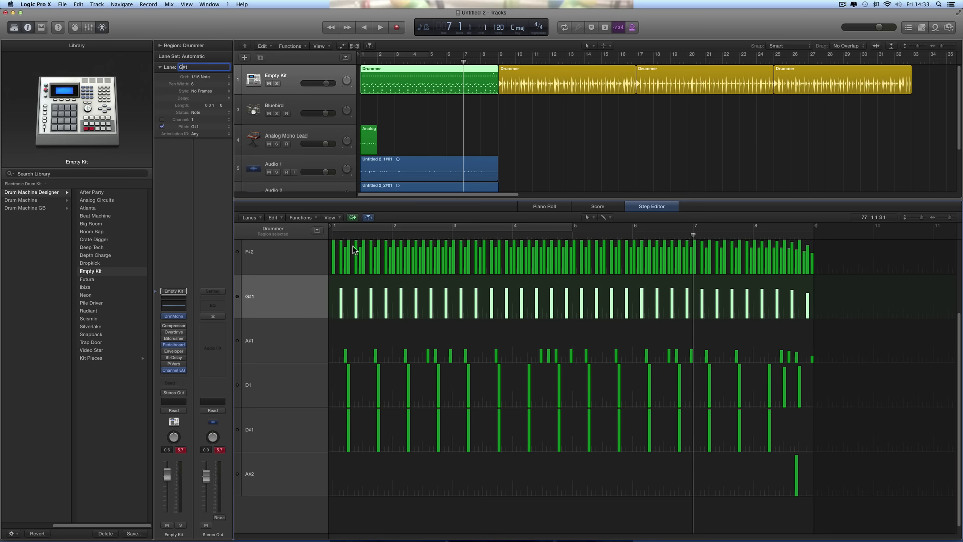
- Leave the lane name unedited, return the Drummer region to the Piano Roll, and close the editor
{"action": "left_click", "coordinate": [430, 76]}
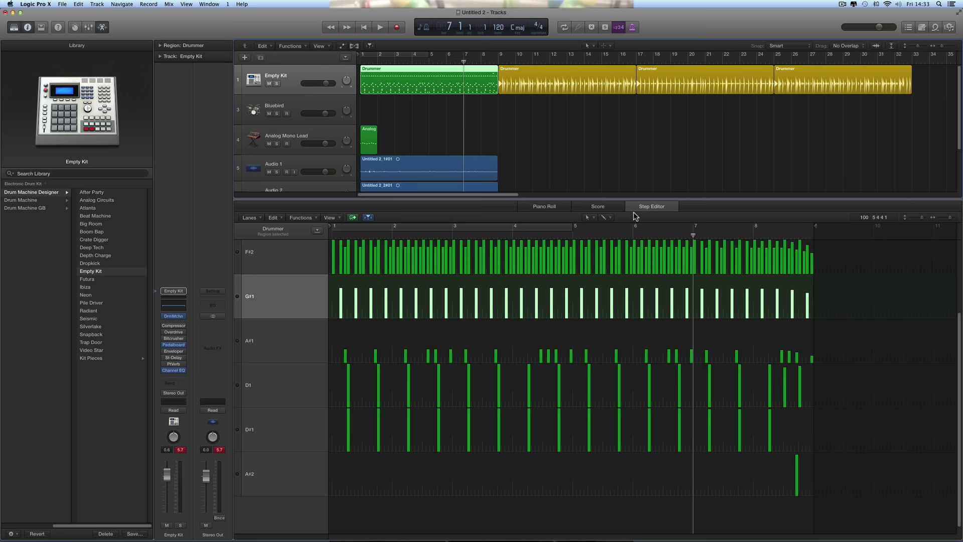
{"action": "left_click", "coordinate": [544, 206]}
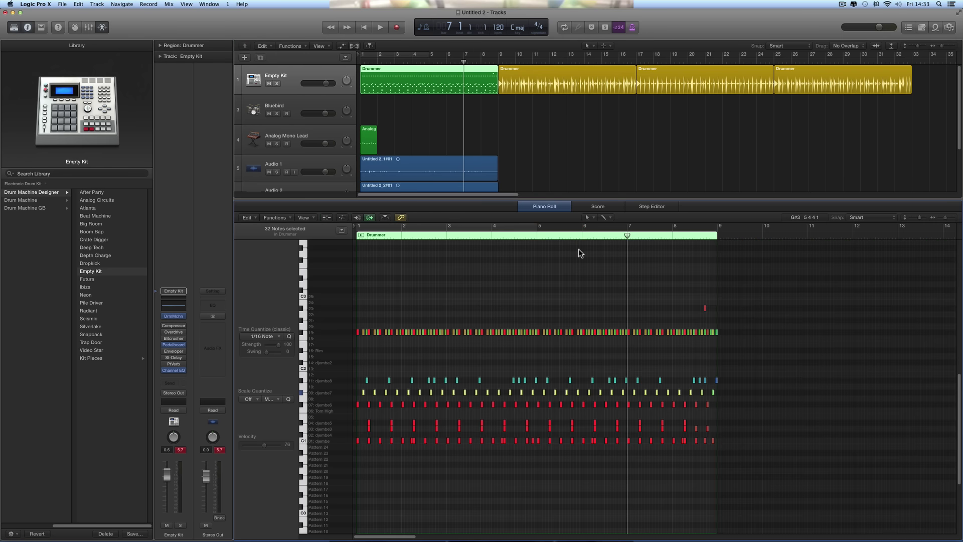
{"action": "left_click", "coordinate": [102, 28]}
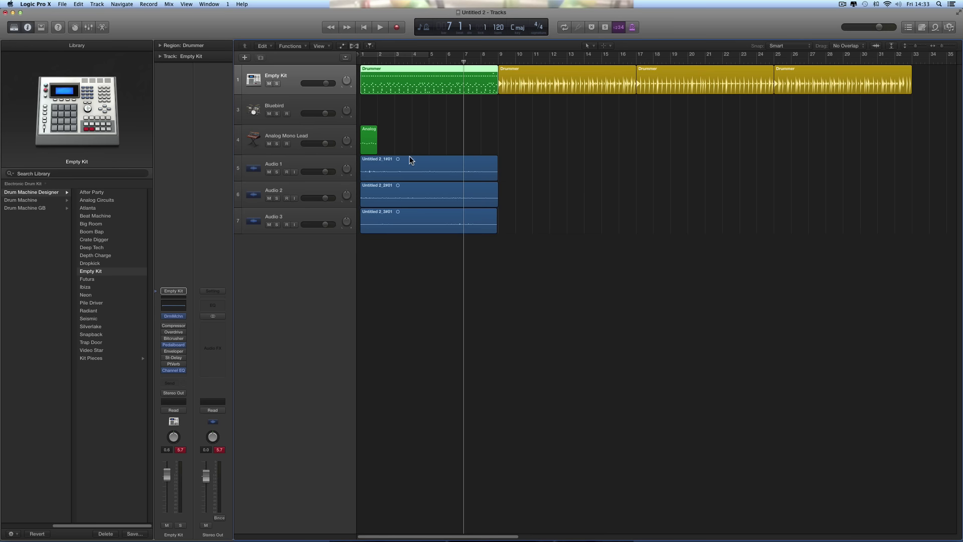
- Select the Audio 1, Audio 2 and Audio 3 tracks, and mute the Empty Kit, Bluebird and Analog Mono Lead tracks
{"action": "left_click", "coordinate": [290, 164]}
{"action": "left_click", "coordinate": [297, 211], "text": "shift"}
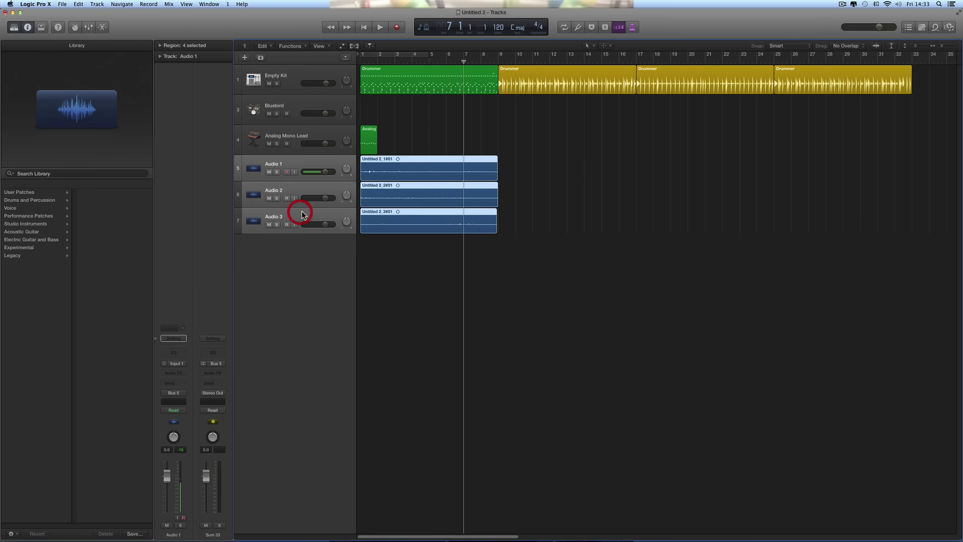
{"action": "left_click", "coordinate": [269, 84]}
{"action": "left_click", "coordinate": [269, 113]}
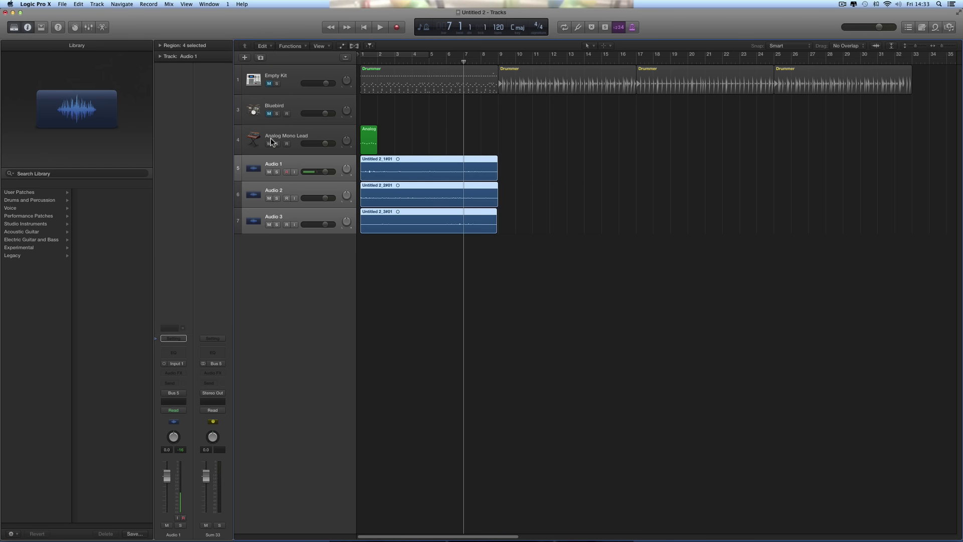
{"action": "left_click", "coordinate": [269, 144]}
- Play the three unmuted audio tracks from the beginning of the project and stop playback
{"action": "left_click", "coordinate": [363, 27]}
{"action": "left_click", "coordinate": [375, 27]}
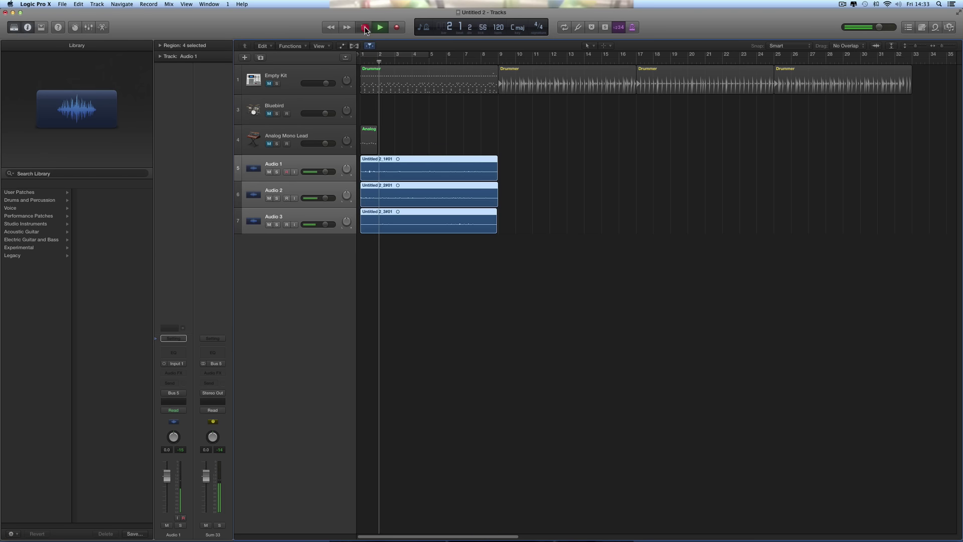
{"action": "left_click", "coordinate": [365, 27]}
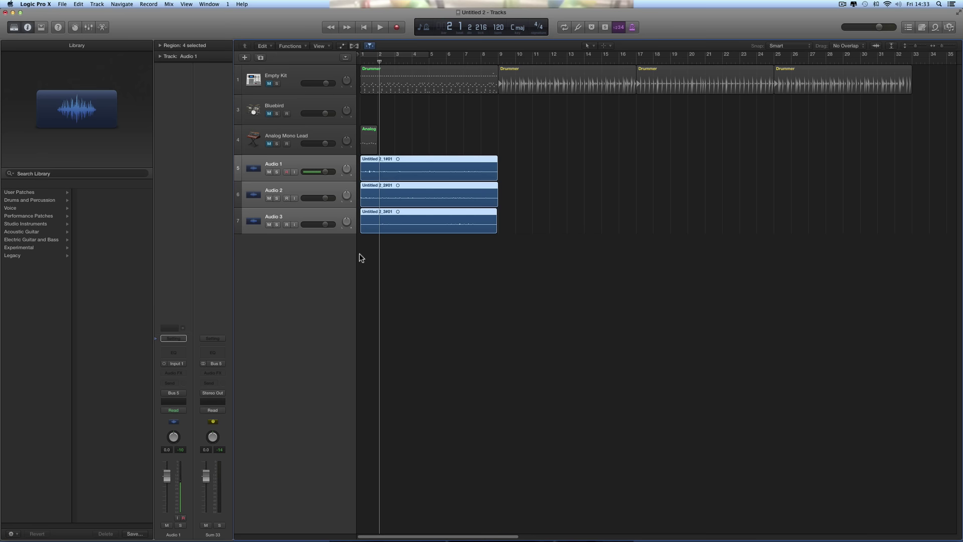
- Select the Audio 1, Audio 2 and Audio 3 tracks and examine the options for exporting several selected tracks as audio files
{"action": "left_click", "coordinate": [325, 253]}
{"action": "left_click", "coordinate": [303, 222]}
{"action": "left_click", "coordinate": [297, 195], "text": "shift"}
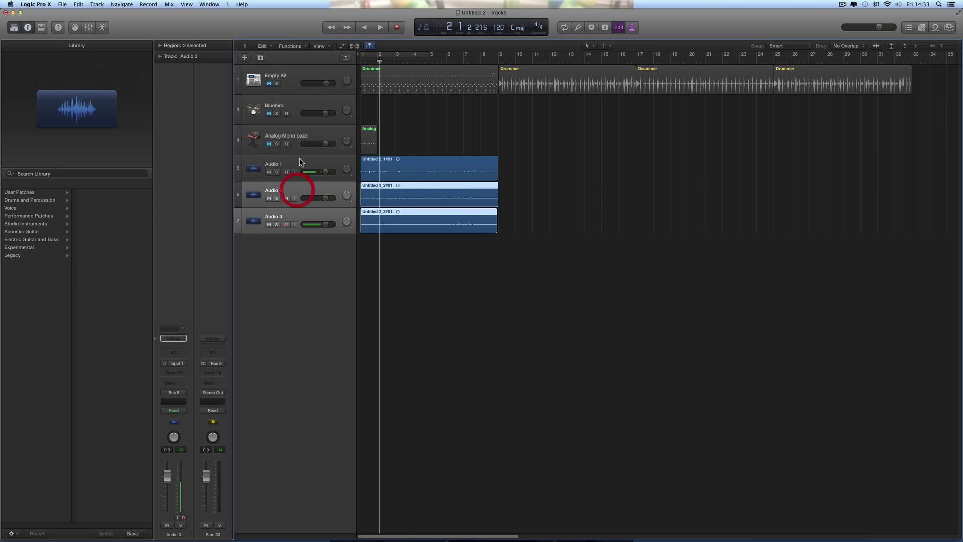
{"action": "left_click", "coordinate": [299, 170], "text": "shift"}
{"action": "left_click", "coordinate": [60, 7]}
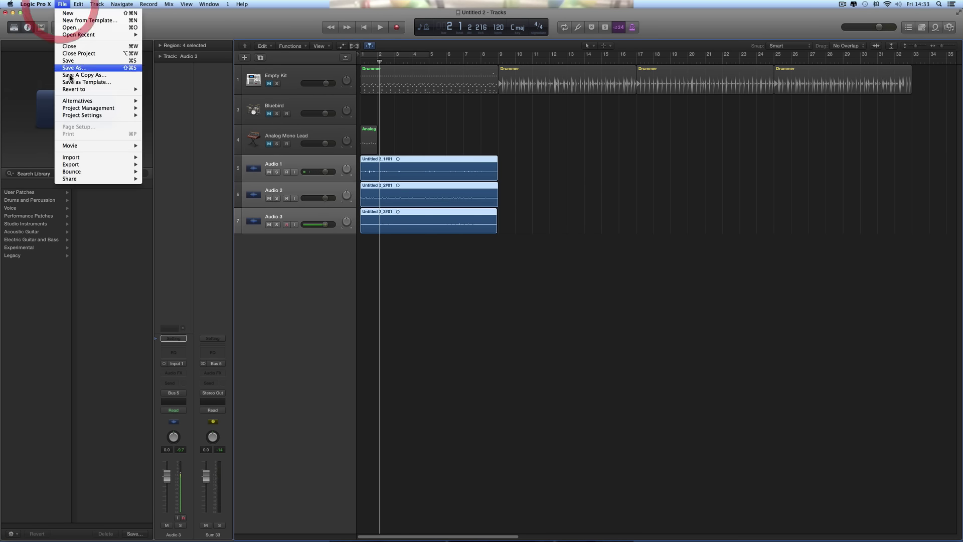
{"action": "mouse_move", "coordinate": [89, 165]}
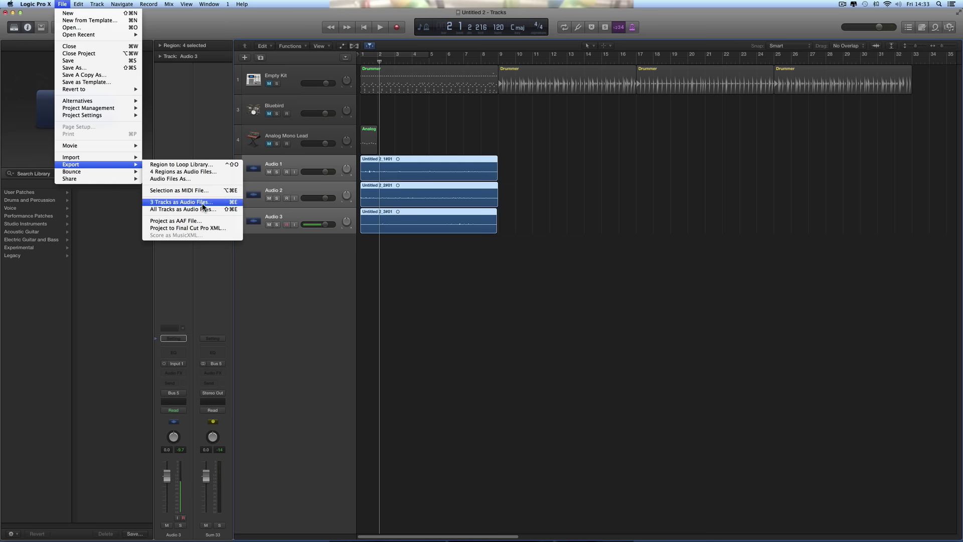
{"action": "left_click", "coordinate": [509, 271]}
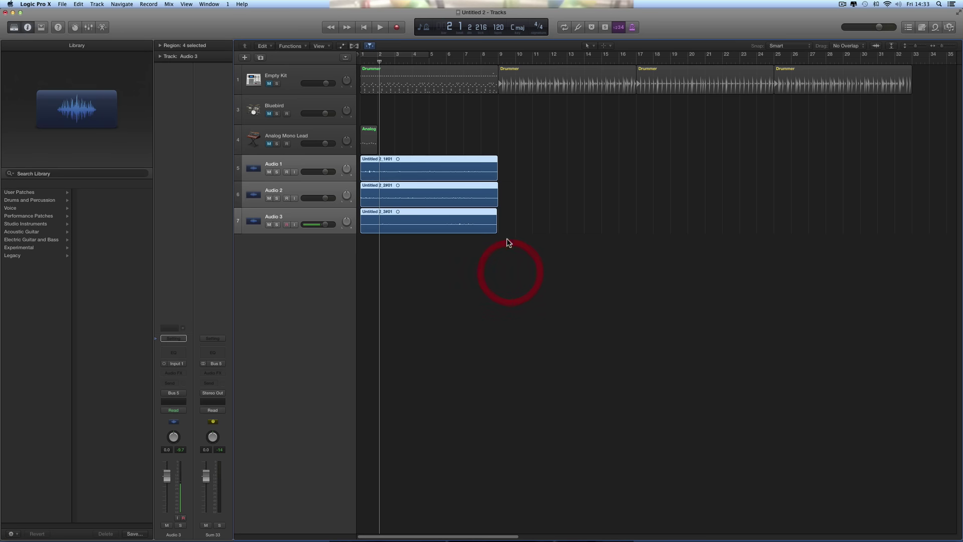
{"action": "left_click", "coordinate": [508, 238]}
- Spread the two Audio 1 regions apart to about bars 18.5 and 27, and move the Audio 2 region to about bar 11
{"action": "left_click", "coordinate": [431, 165]}
{"action": "left_click_drag", "start_coordinate": [431, 165], "coordinate": [690, 165]}
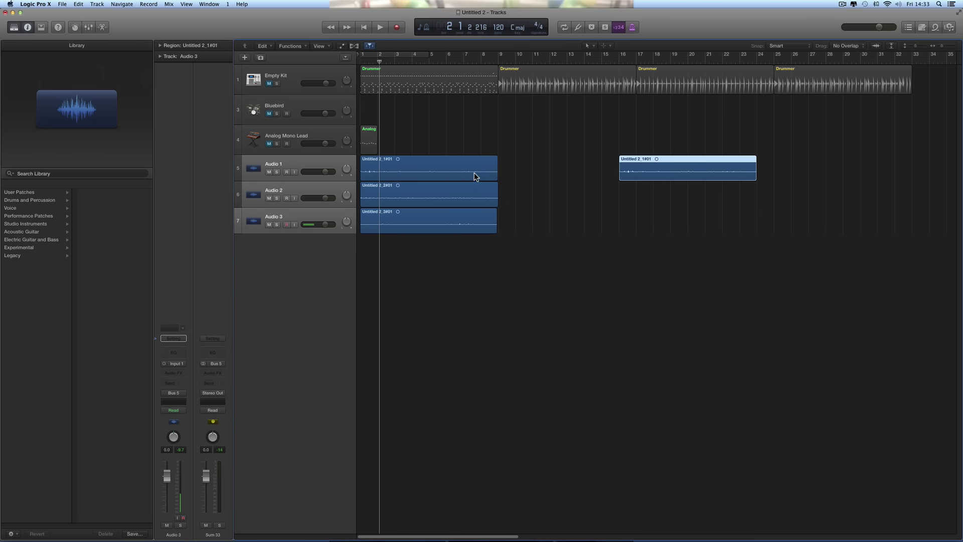
{"action": "left_click_drag", "start_coordinate": [464, 174], "coordinate": [914, 179]}
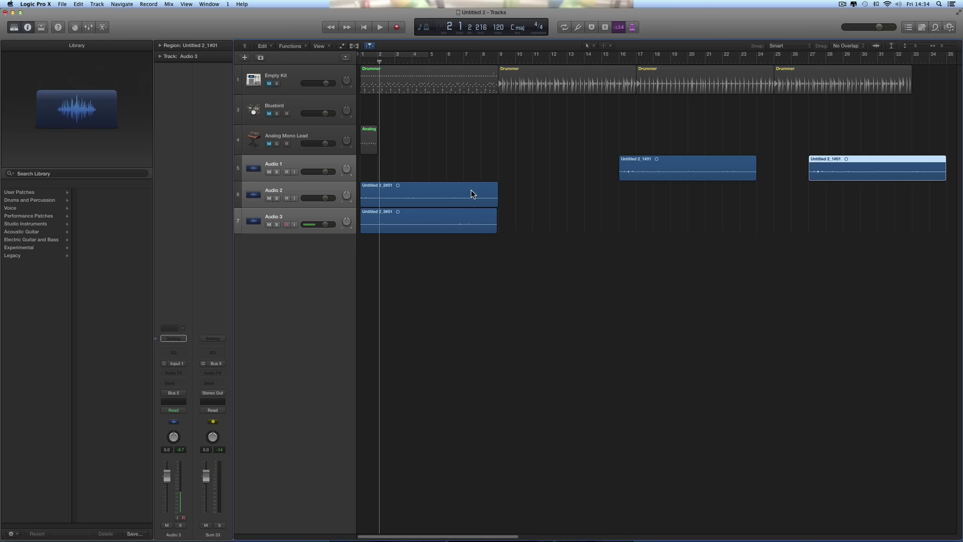
{"action": "left_click_drag", "start_coordinate": [471, 190], "coordinate": [702, 172]}
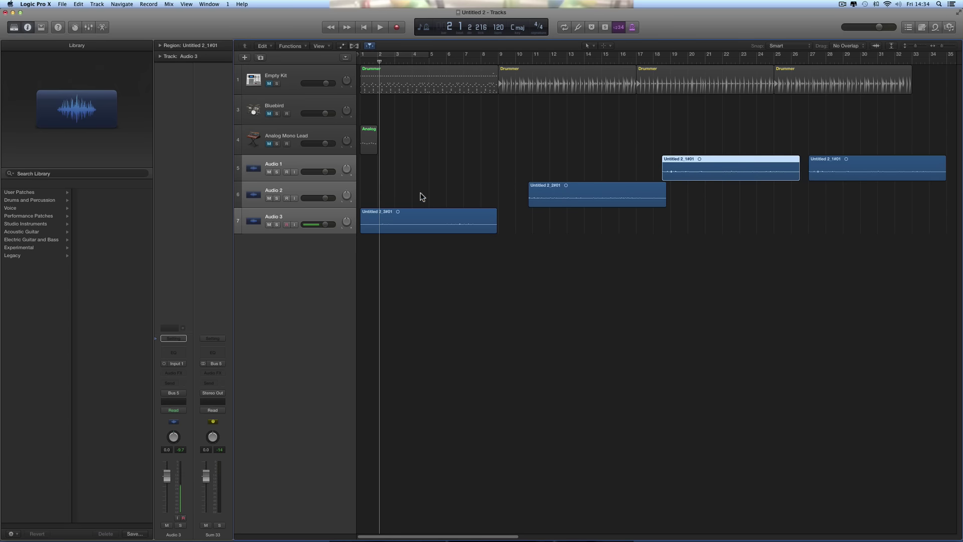
- Select the two Audio 1 regions and the Audio 2 region, and examine the options for exporting regions as audio files
{"action": "left_click", "coordinate": [333, 159]}
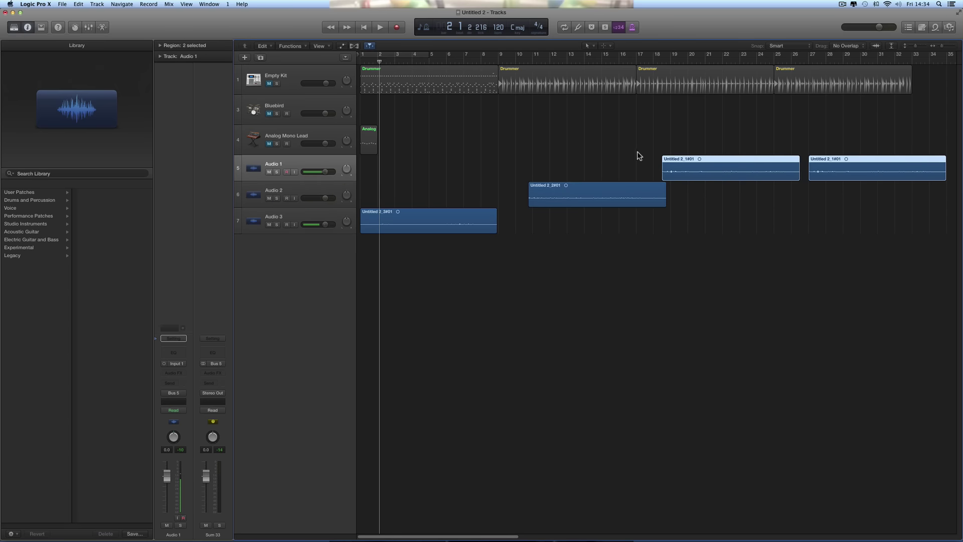
{"action": "left_click_drag", "start_coordinate": [564, 149], "coordinate": [861, 226]}
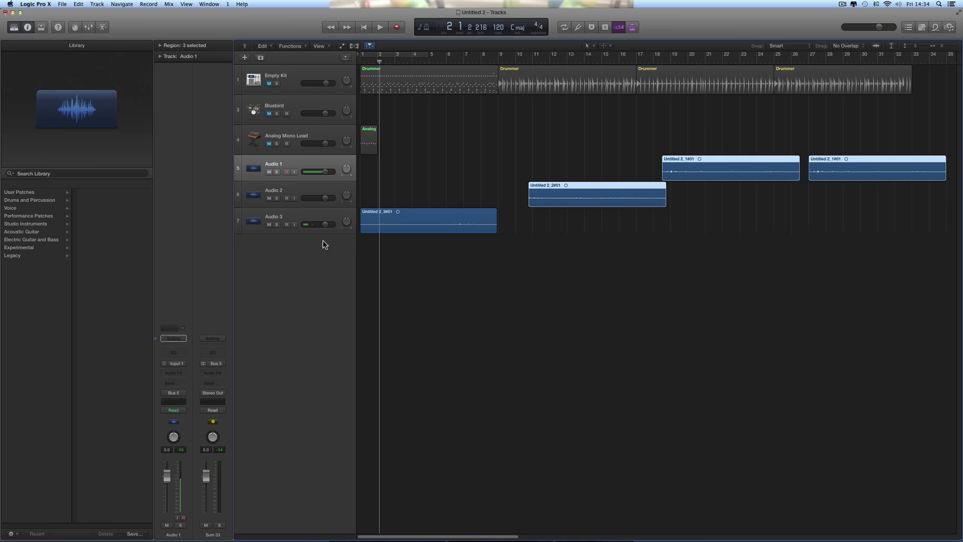
{"action": "left_click", "coordinate": [62, 4]}
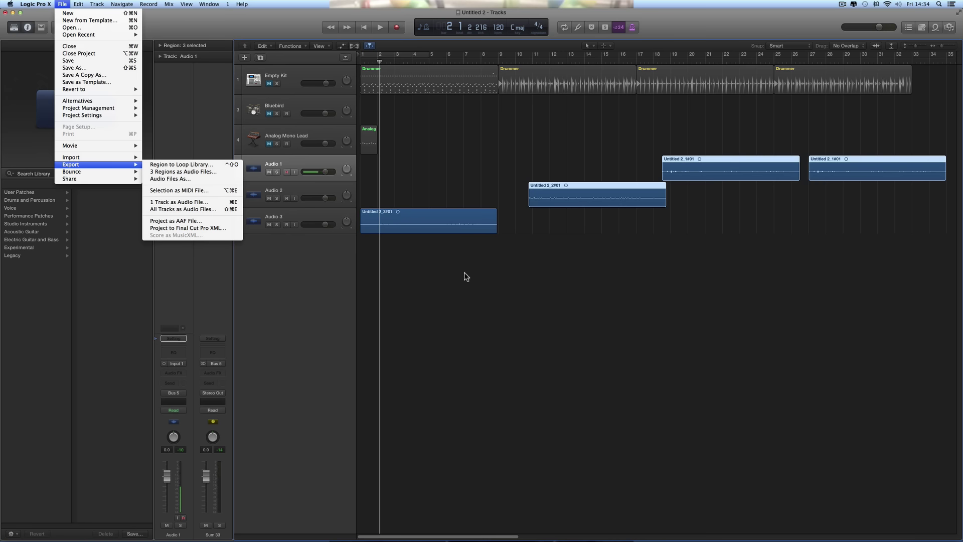
{"action": "left_click", "coordinate": [504, 261]}
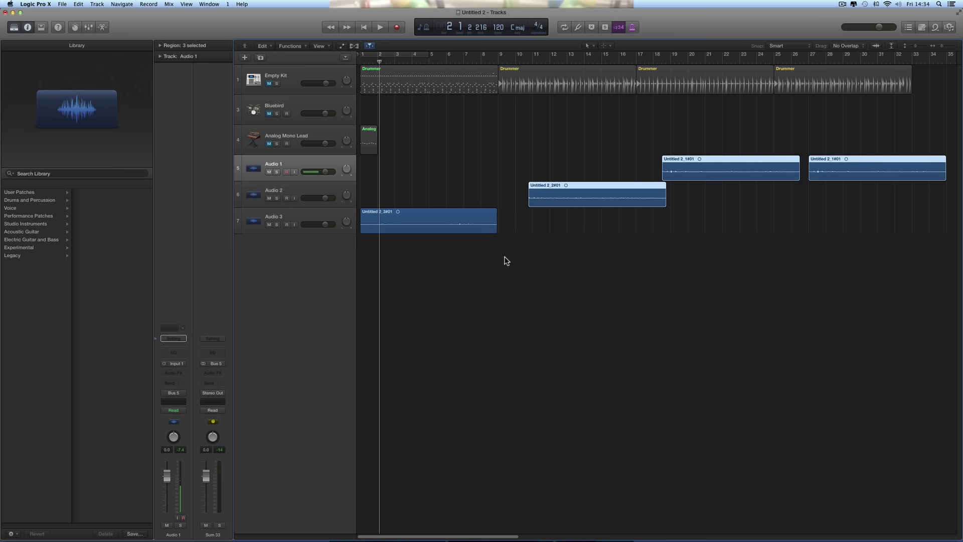
- Select one region on each of the three audio tracks and examine the options for bouncing regions in place
{"action": "left_click", "coordinate": [687, 218]}
{"action": "left_click_drag", "start_coordinate": [694, 231], "coordinate": [496, 169]}
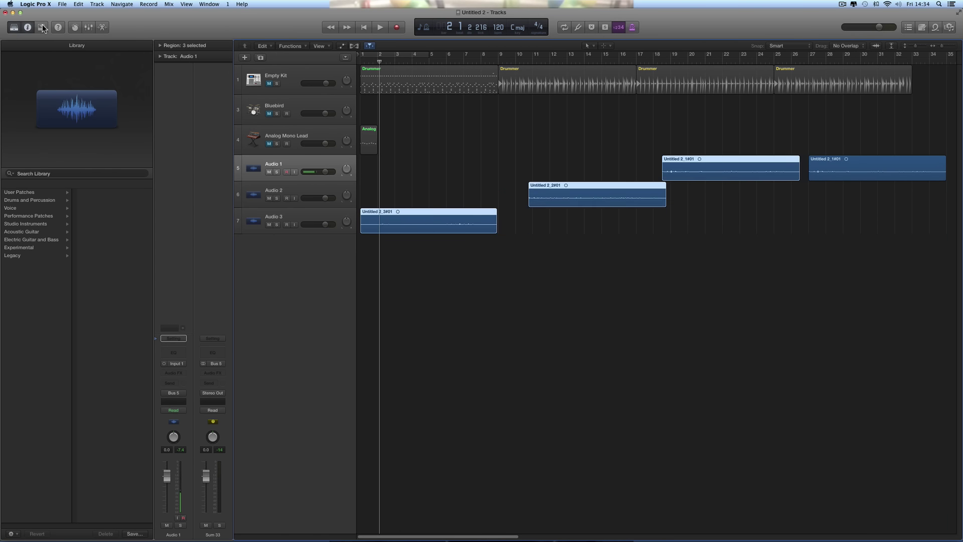
{"action": "left_click", "coordinate": [63, 4]}
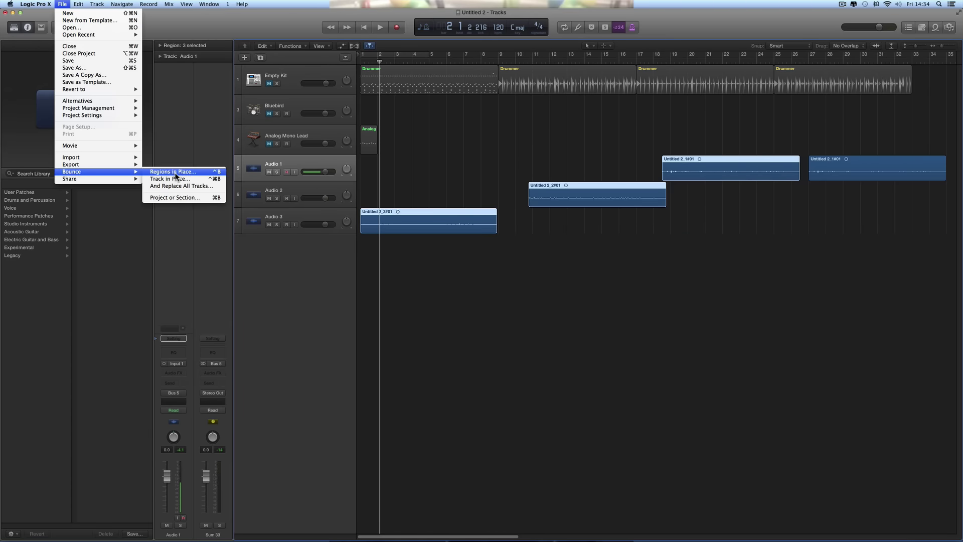
{"action": "left_click", "coordinate": [440, 262]}
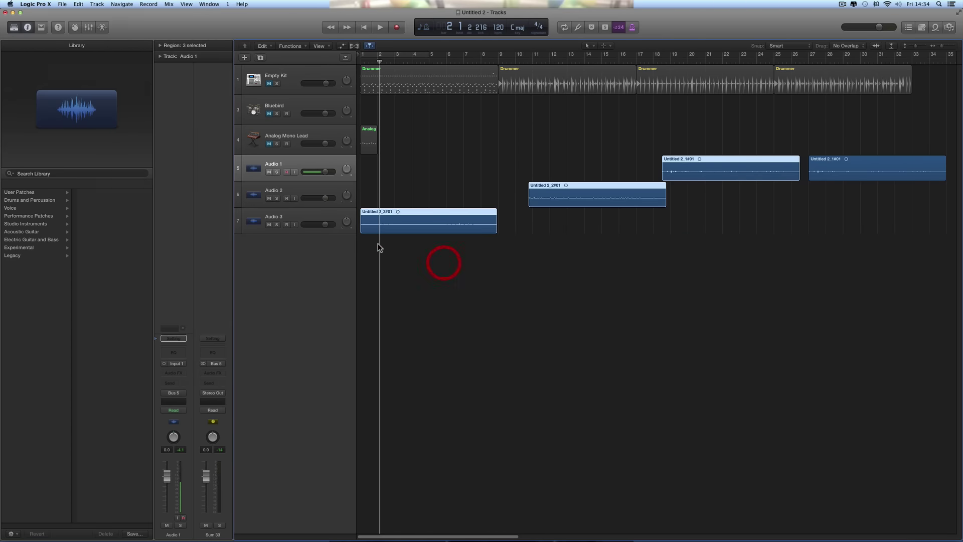
- Select the Audio 1, Audio 2 and Audio 3 tracks and examine the options for bouncing tracks in place
{"action": "left_click", "coordinate": [319, 220]}
{"action": "left_click", "coordinate": [312, 194], "text": "shift"}
{"action": "left_click", "coordinate": [311, 169], "text": "shift"}
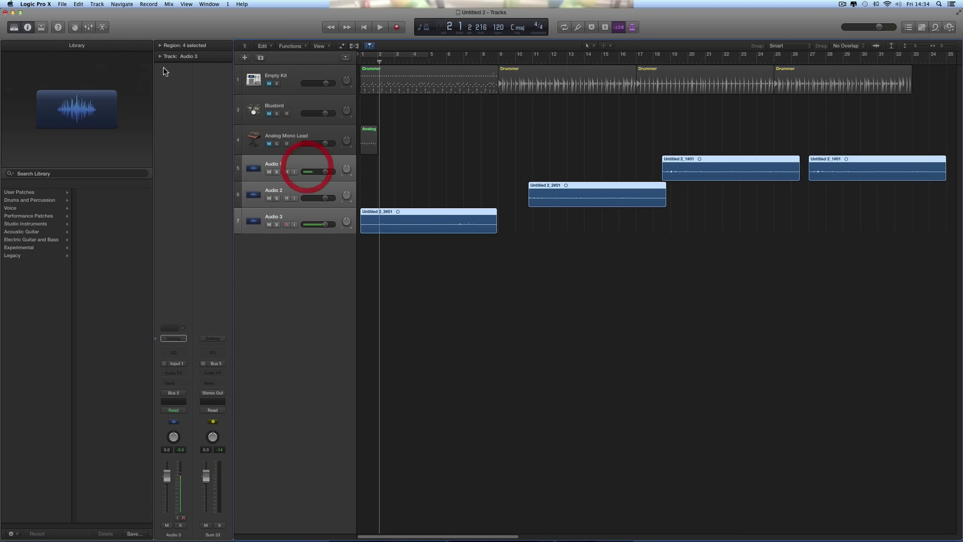
{"action": "left_click", "coordinate": [62, 4]}
{"action": "mouse_move", "coordinate": [78, 172]}
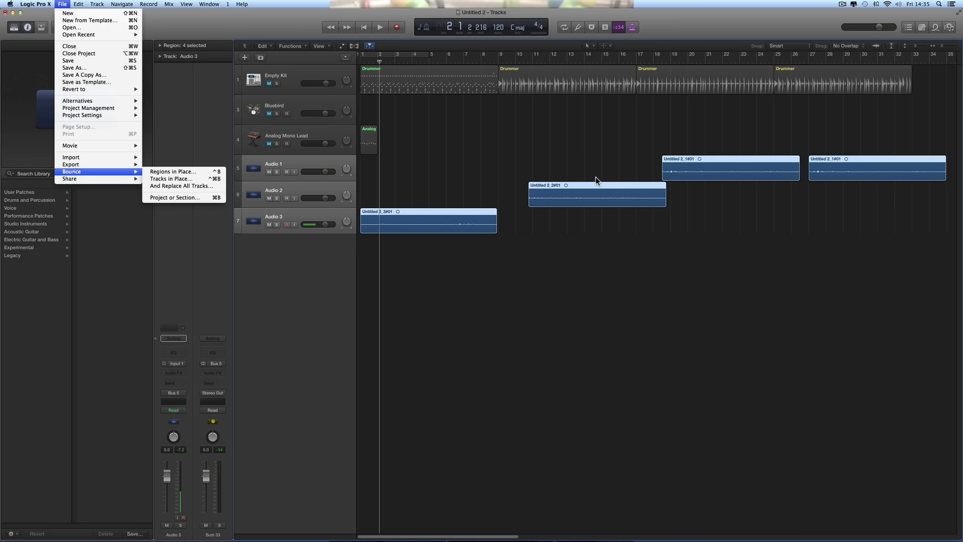
{"action": "left_click", "coordinate": [667, 220]}
{"action": "left_click", "coordinate": [641, 258]}
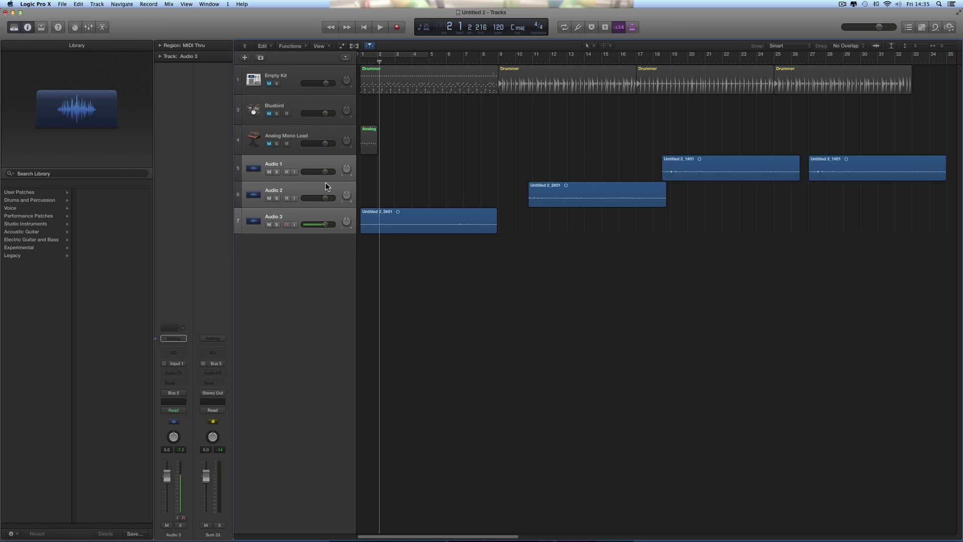
- Select the Audio 1 track, and unmute the Analog Mono Lead, Bluebird and Empty Kit tracks
{"action": "left_click", "coordinate": [300, 164]}
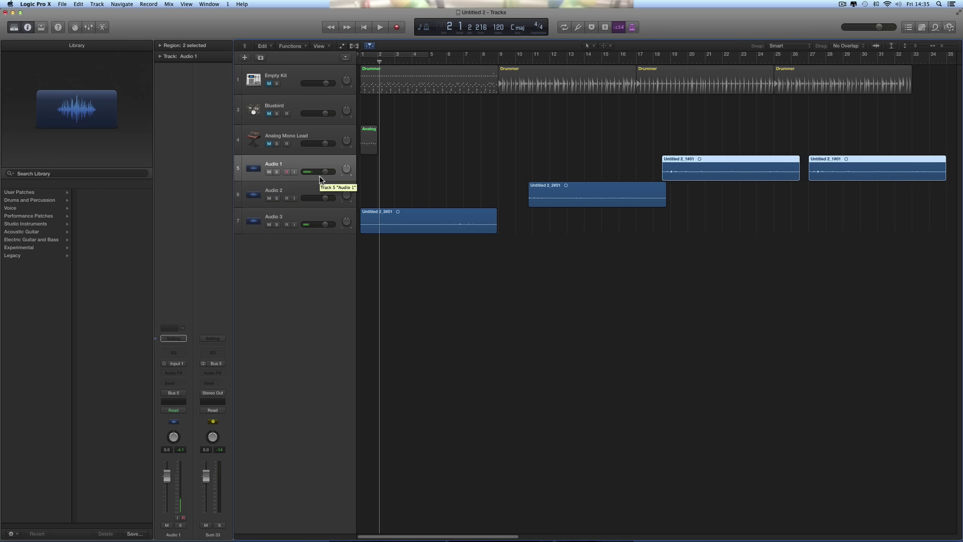
{"action": "left_click", "coordinate": [269, 143]}
{"action": "left_click", "coordinate": [269, 114]}
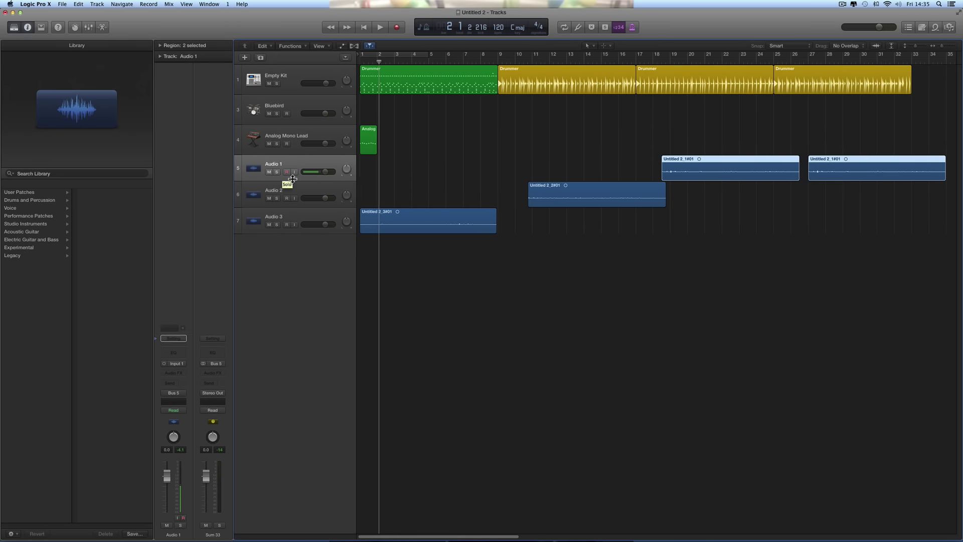
- Add one Software Instrument track with an Empty Channel Strip below Audio 3 and select it
{"action": "left_click", "coordinate": [299, 216]}
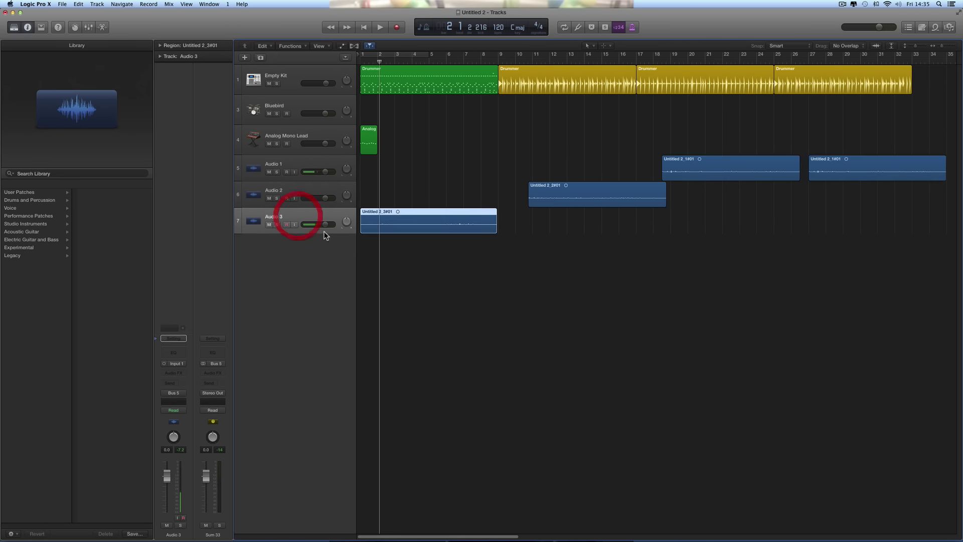
{"action": "left_click", "coordinate": [245, 58]}
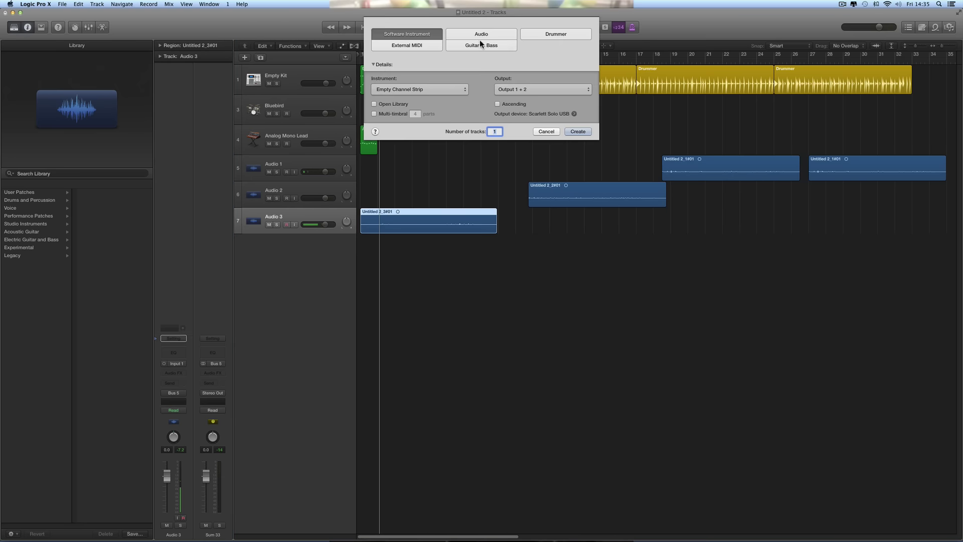
{"action": "left_click", "coordinate": [578, 132]}
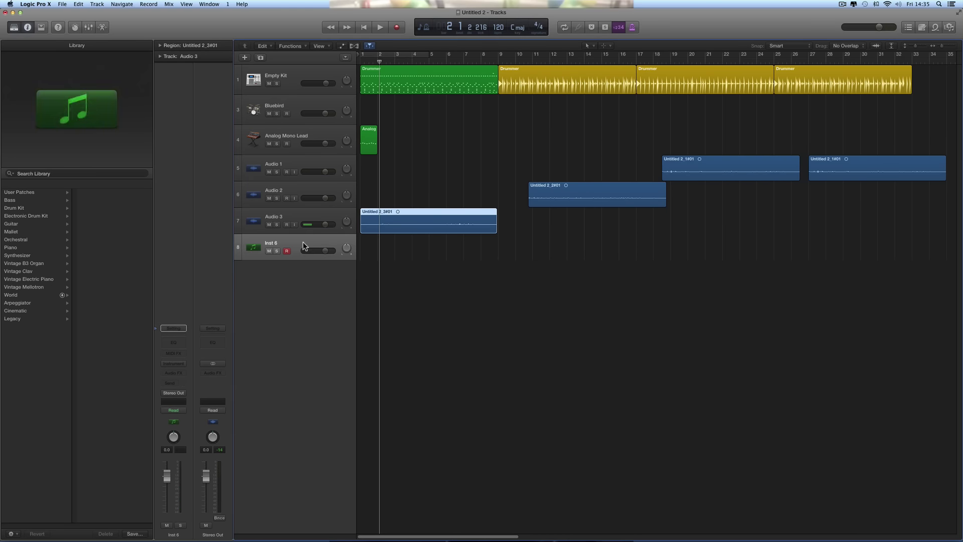
{"action": "left_click", "coordinate": [303, 246]}
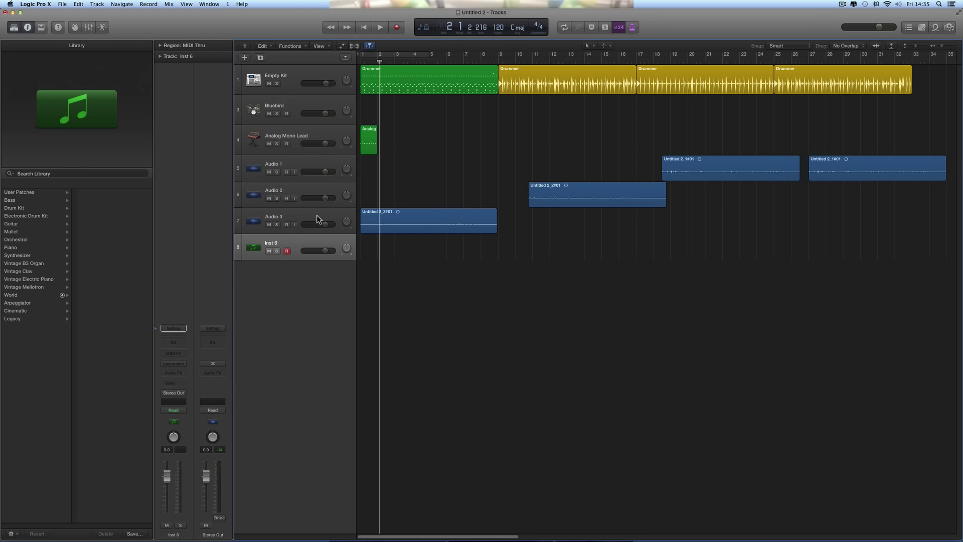
- Duplicate the new software instrument track seven times, giving instrument tracks Inst 6 to Inst 13
{"action": "left_click", "coordinate": [262, 57]}
{"action": "left_click", "coordinate": [262, 58]}
{"action": "left_click", "coordinate": [262, 57]}
{"action": "left_click", "coordinate": [261, 58]}
{"action": "left_click", "coordinate": [261, 57]}
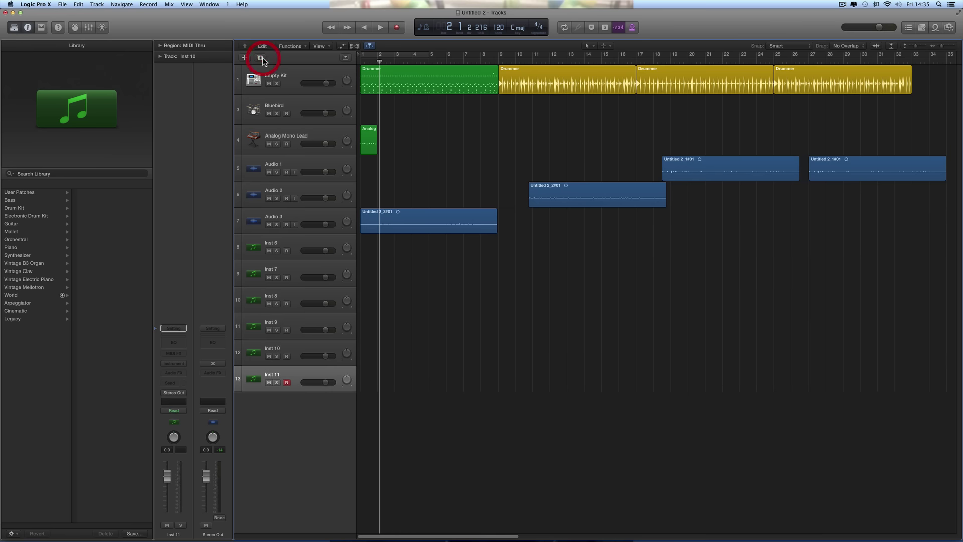
{"action": "left_click", "coordinate": [262, 58]}
{"action": "left_click", "coordinate": [262, 57]}
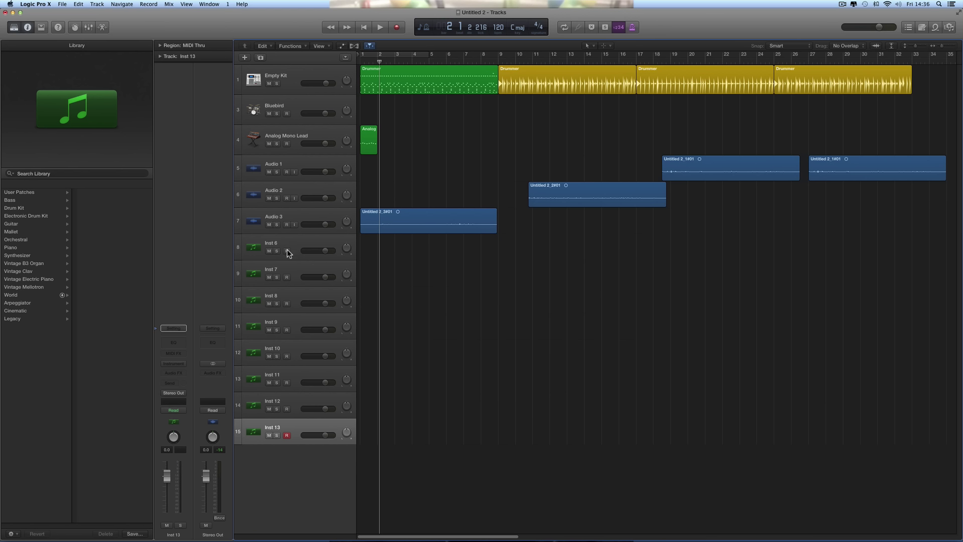
- Toggle record enable on and off across the instrument tracks, and mute and unmute Audio 3 through Inst 12
{"action": "left_click_drag", "start_coordinate": [288, 254], "coordinate": [287, 407]}
{"action": "left_click_drag", "start_coordinate": [287, 251], "coordinate": [288, 435]}
{"action": "left_click_drag", "start_coordinate": [269, 224], "coordinate": [265, 404]}
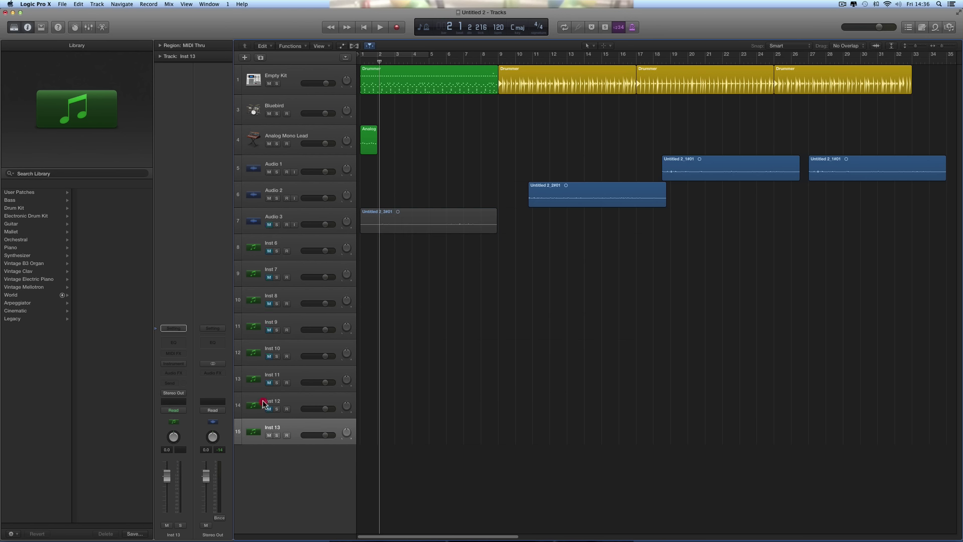
{"action": "left_click", "coordinate": [269, 225]}
{"action": "left_click", "coordinate": [266, 327]}
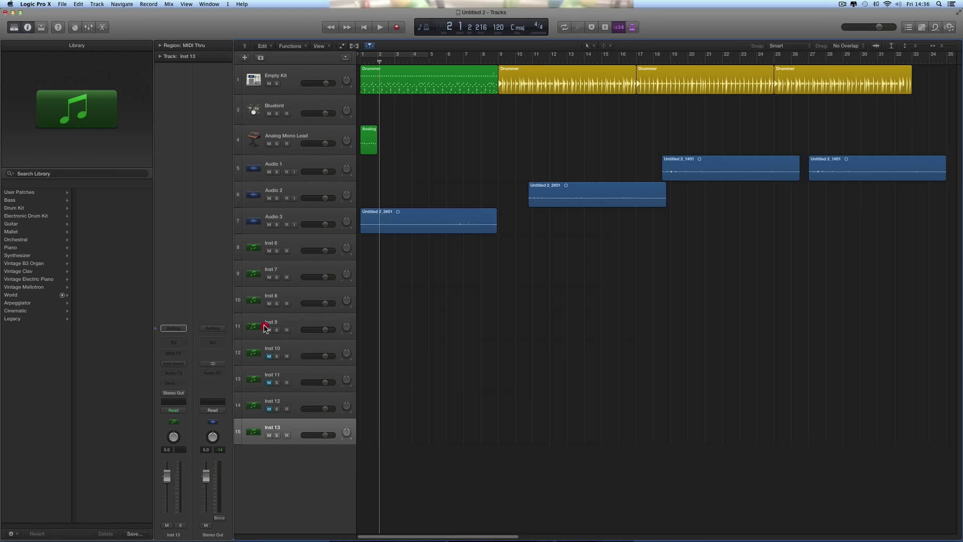
{"action": "left_click_drag", "start_coordinate": [265, 327], "coordinate": [268, 408]}
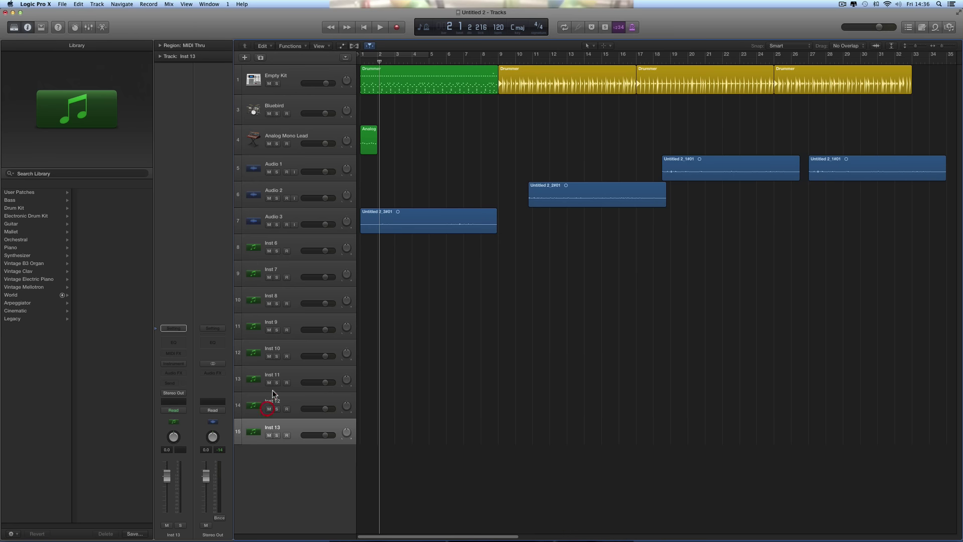
- Solo the Audio 2 through Inst 9 tracks in one sweep and clear those solos again
{"action": "left_click_drag", "start_coordinate": [276, 198], "coordinate": [281, 297]}
{"action": "left_click", "coordinate": [276, 206]}
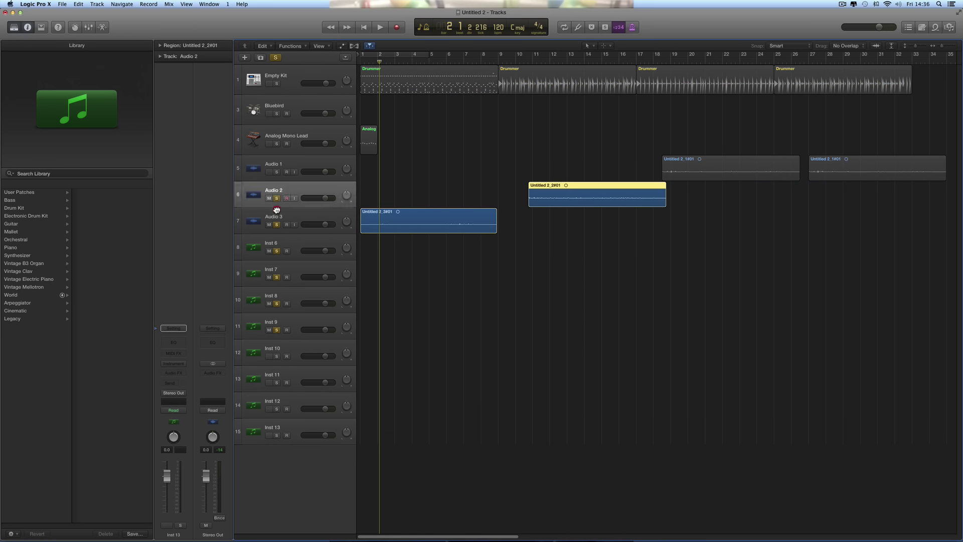
{"action": "left_click_drag", "start_coordinate": [277, 209], "coordinate": [279, 327]}
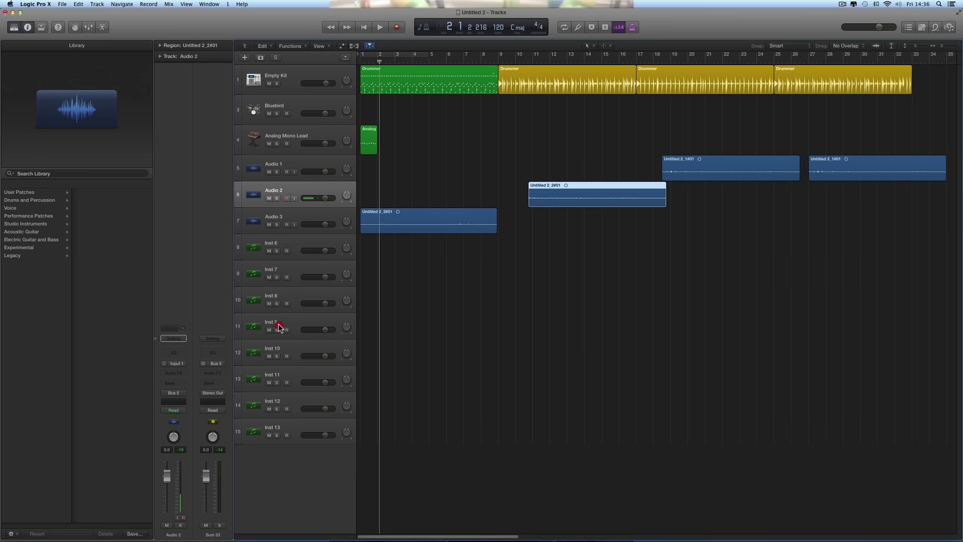
- Delete the instrument tracks Inst 6 through Inst 13
{"action": "left_click", "coordinate": [299, 245]}
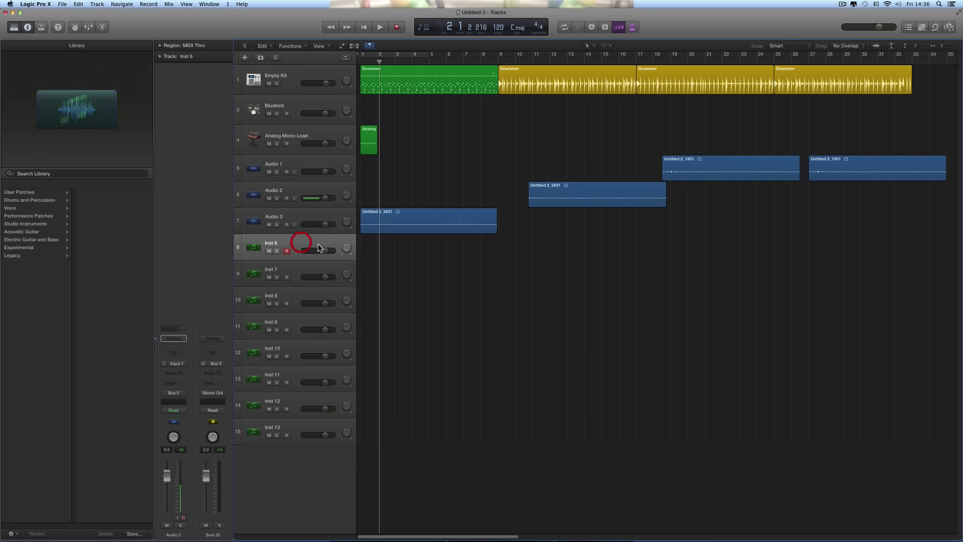
{"action": "left_click", "coordinate": [300, 420], "text": "shift"}
{"action": "key", "text": "super+BackSpace"}
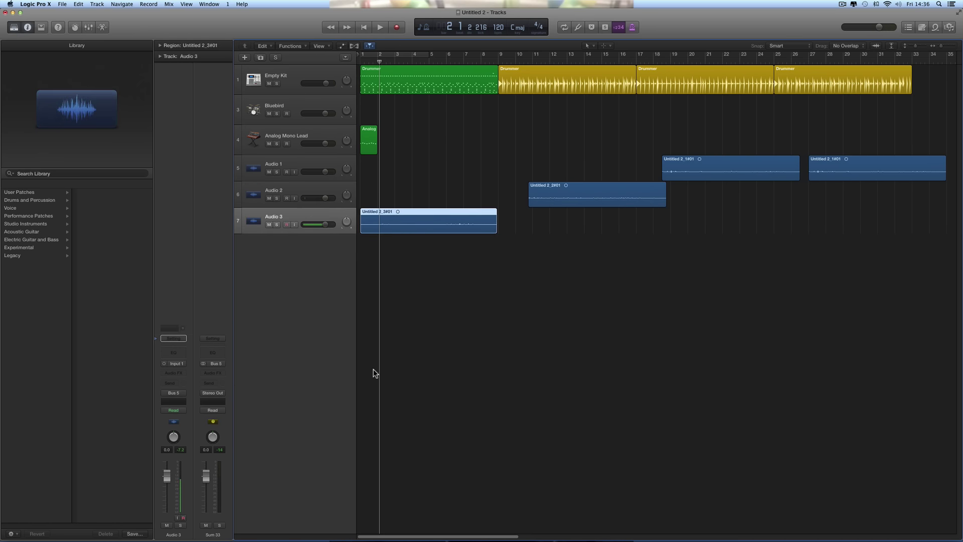
- Move the Audio 2 region and the nearer Audio 1 region back to the start of the project at bar 1
{"action": "left_click", "coordinate": [547, 292]}
{"action": "left_click_drag", "start_coordinate": [549, 198], "coordinate": [384, 189]}
{"action": "left_click_drag", "start_coordinate": [666, 174], "coordinate": [371, 174]}
- Delete the extra Audio 1 region at bar 27 and return the playhead to the beginning of the project
{"action": "left_click", "coordinate": [869, 166]}
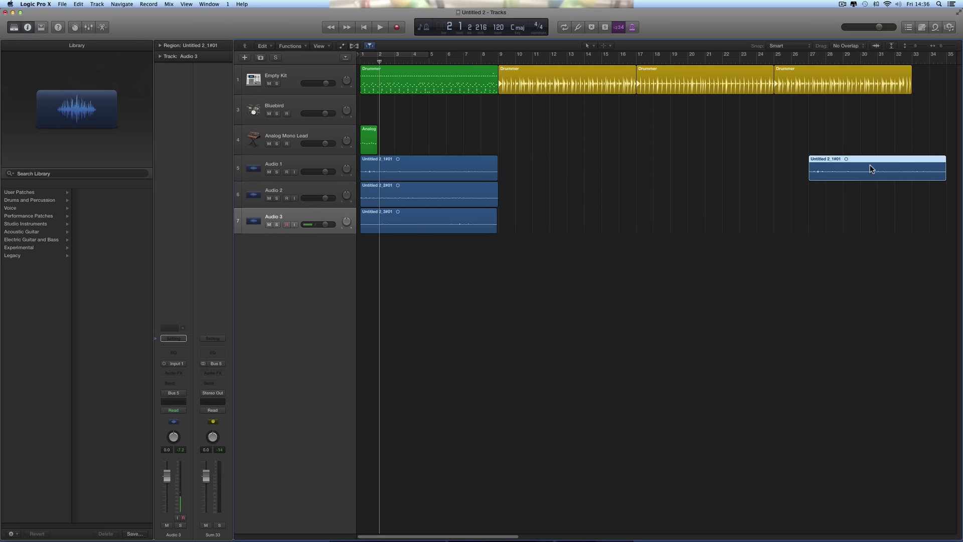
{"action": "key", "text": "Delete"}
{"action": "left_click", "coordinate": [523, 292]}
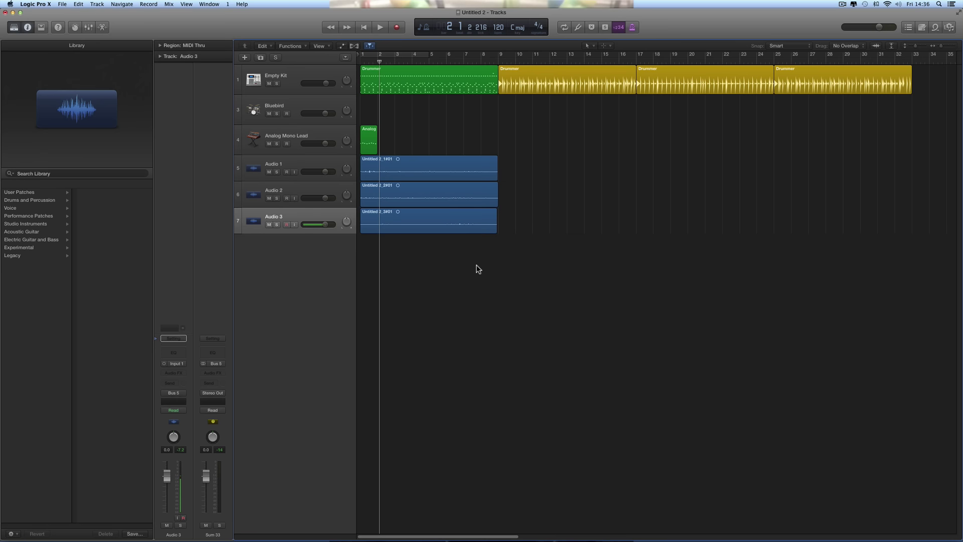
{"action": "key", "text": "r"}
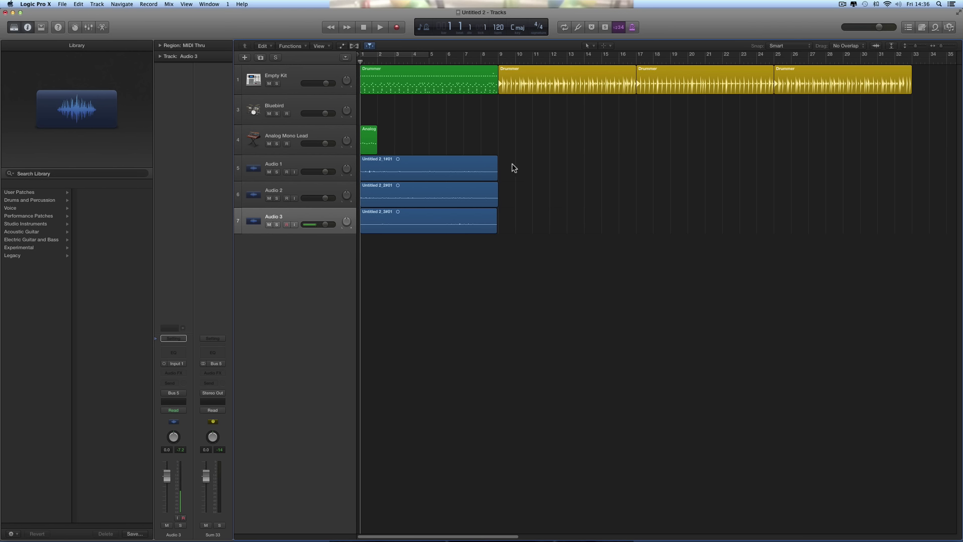
- Load the East Bay patch from the Drum Kit category onto the Bluebird track
{"action": "left_click", "coordinate": [307, 132]}
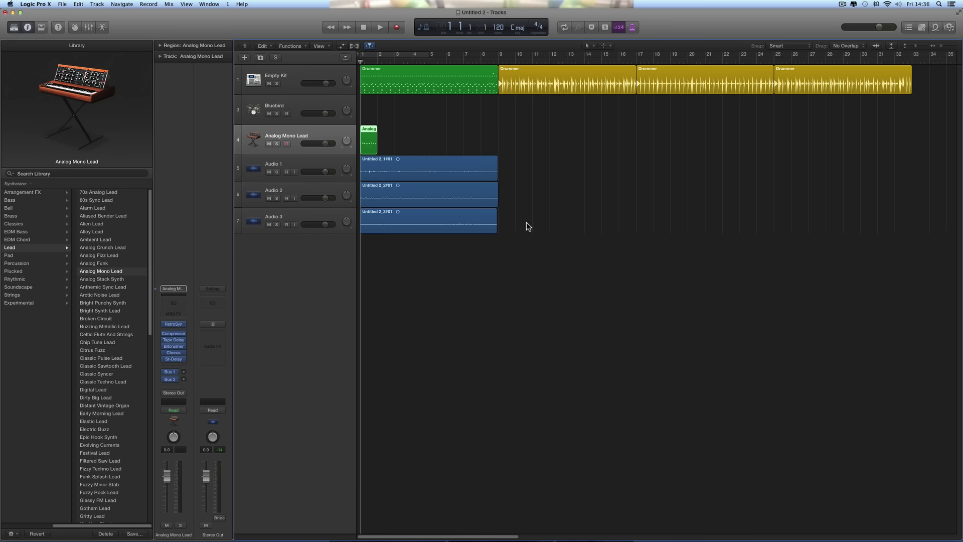
{"action": "left_click", "coordinate": [307, 106]}
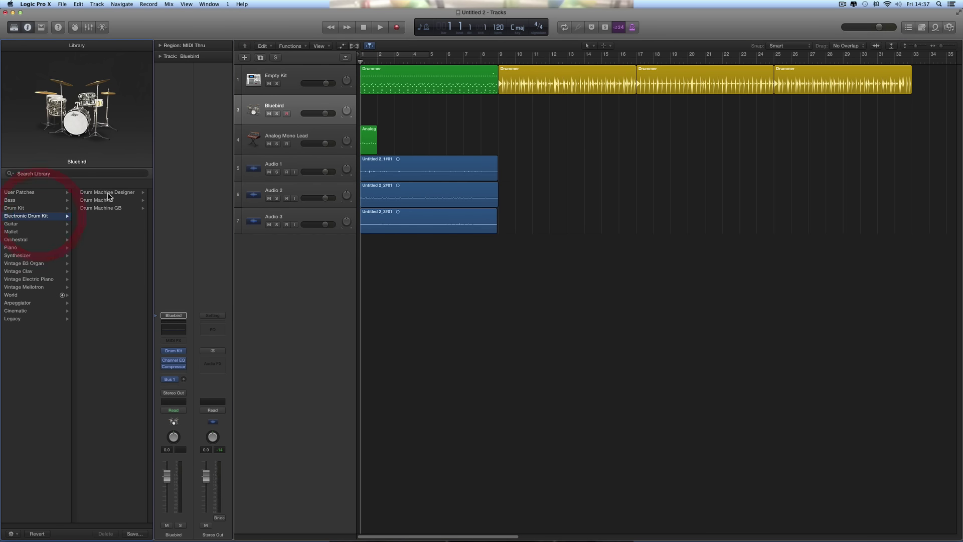
{"action": "left_click", "coordinate": [107, 192]}
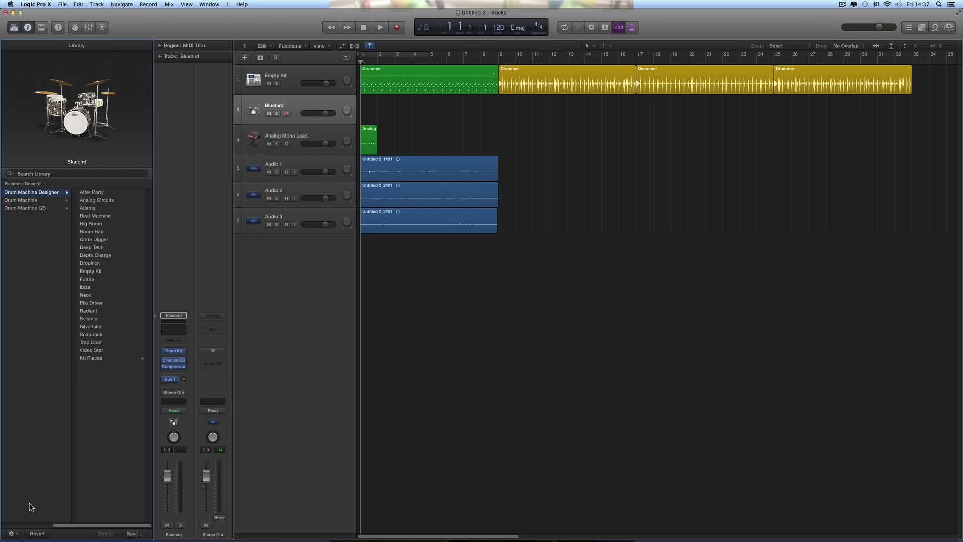
{"action": "left_click", "coordinate": [12, 525]}
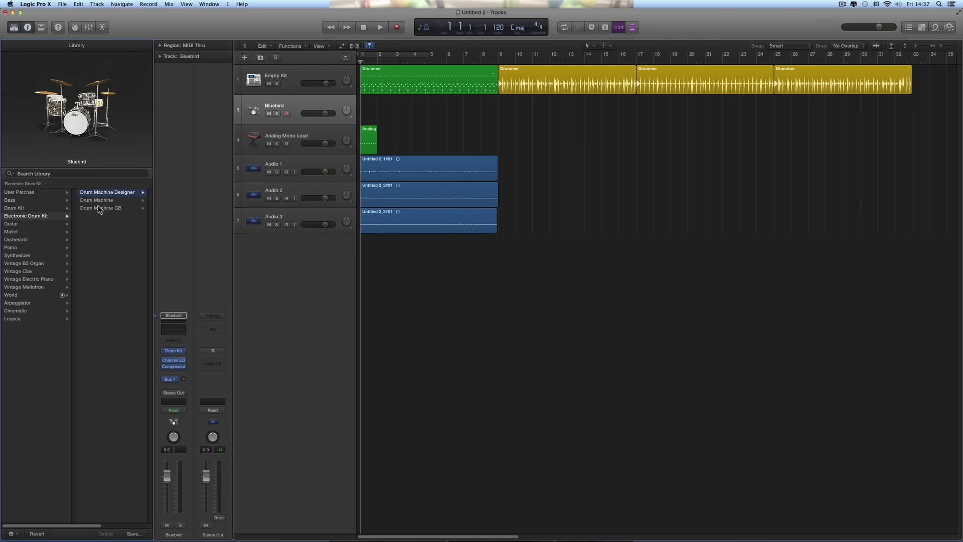
{"action": "left_click", "coordinate": [23, 208]}
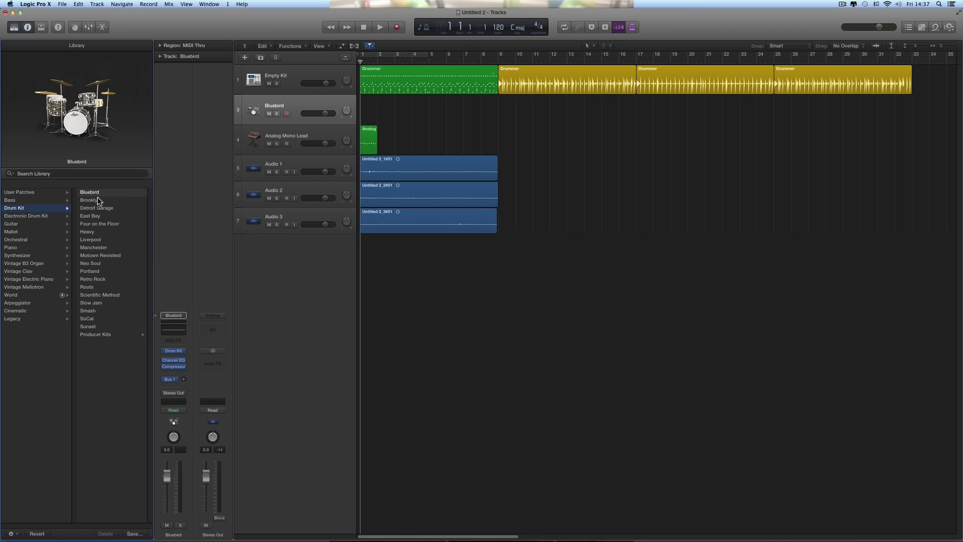
{"action": "left_click", "coordinate": [97, 216]}
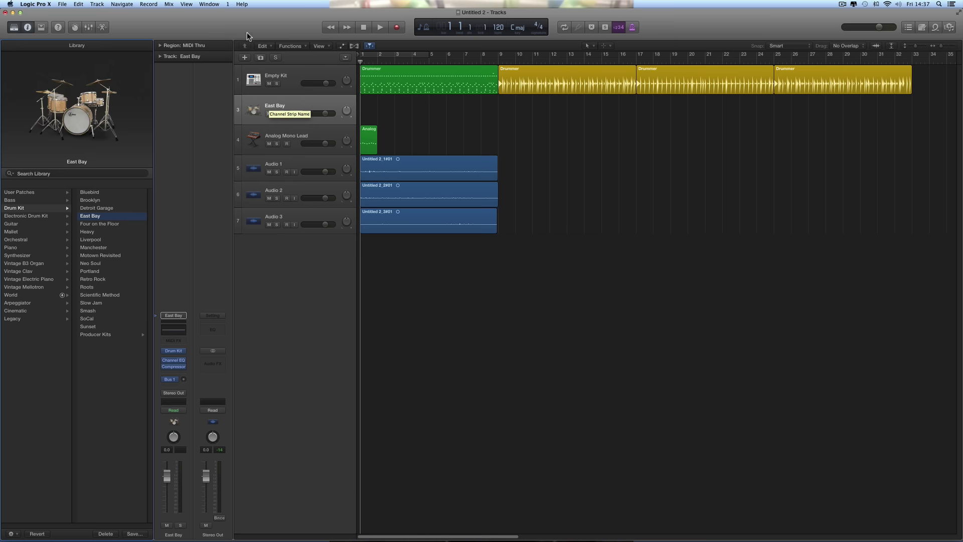
- Open the MIDI Environment and move the East Bay channel strip into the empty area beyond the Empty Kit strip
{"action": "left_click", "coordinate": [209, 4]}
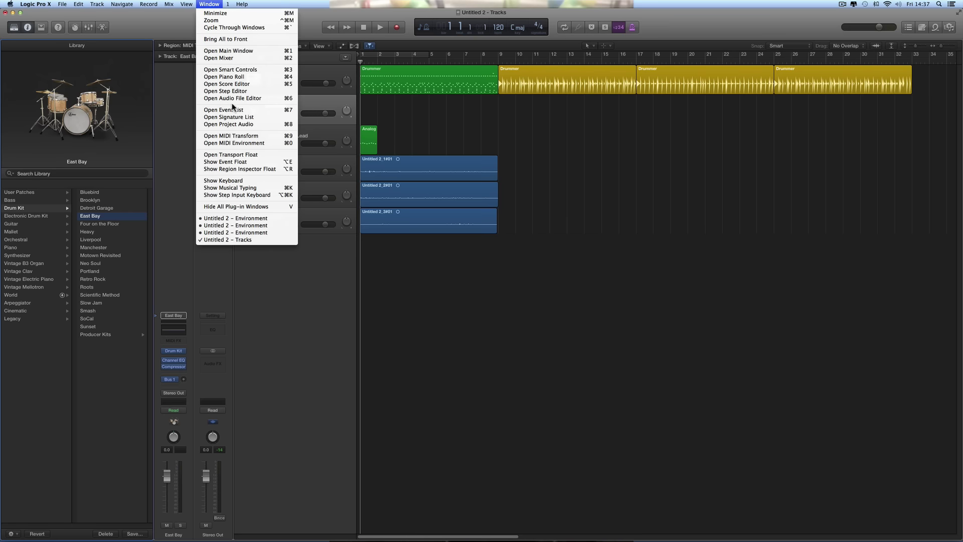
{"action": "left_click", "coordinate": [234, 143]}
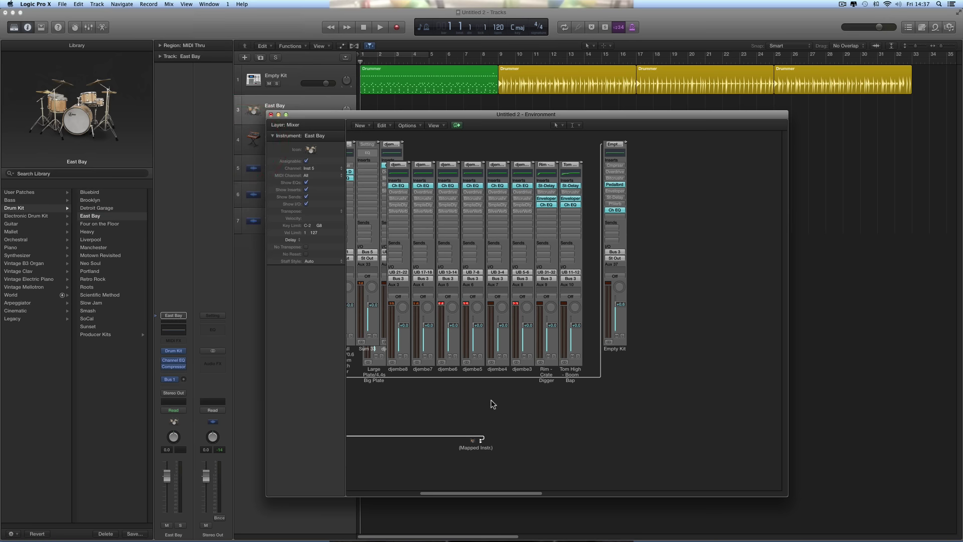
{"action": "scroll", "coordinate": [492, 403], "scroll_direction": "left", "scroll_amount": 2}
{"action": "scroll", "coordinate": [491, 401], "scroll_direction": "left", "scroll_amount": 10}
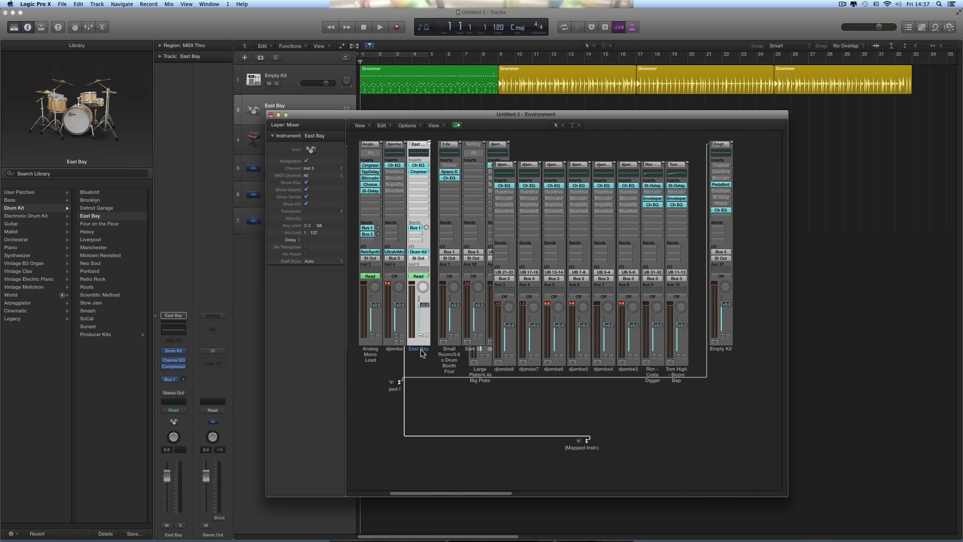
{"action": "left_click", "coordinate": [423, 354]}
{"action": "left_click_drag", "start_coordinate": [422, 354], "coordinate": [767, 422]}
{"action": "scroll", "coordinate": [742, 430], "scroll_direction": "right", "scroll_amount": 14}
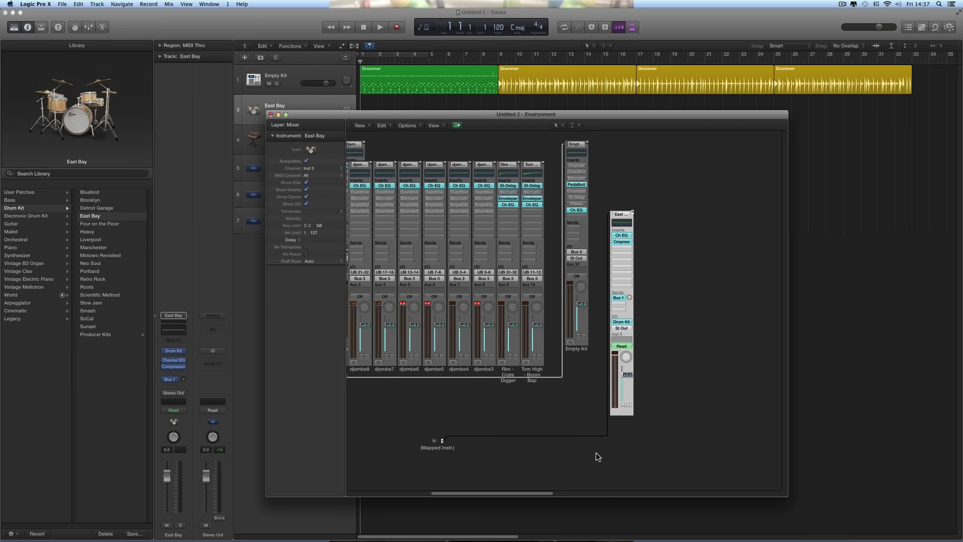
- Delete the mapped instrument cabled to the East Bay strip and create a new mapped instrument on the Mixer layer
{"action": "left_click", "coordinate": [431, 441]}
{"action": "key", "text": "Delete"}
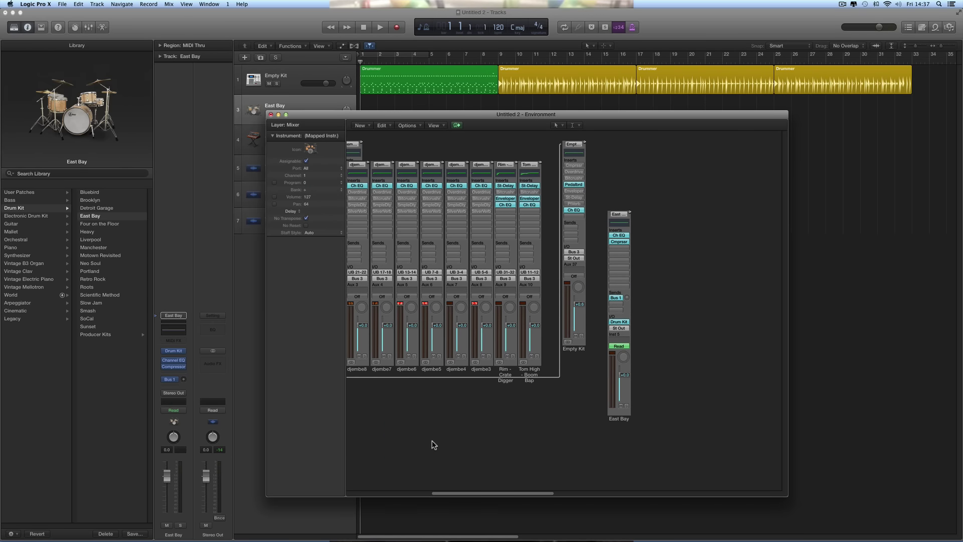
{"action": "left_click", "coordinate": [360, 124]}
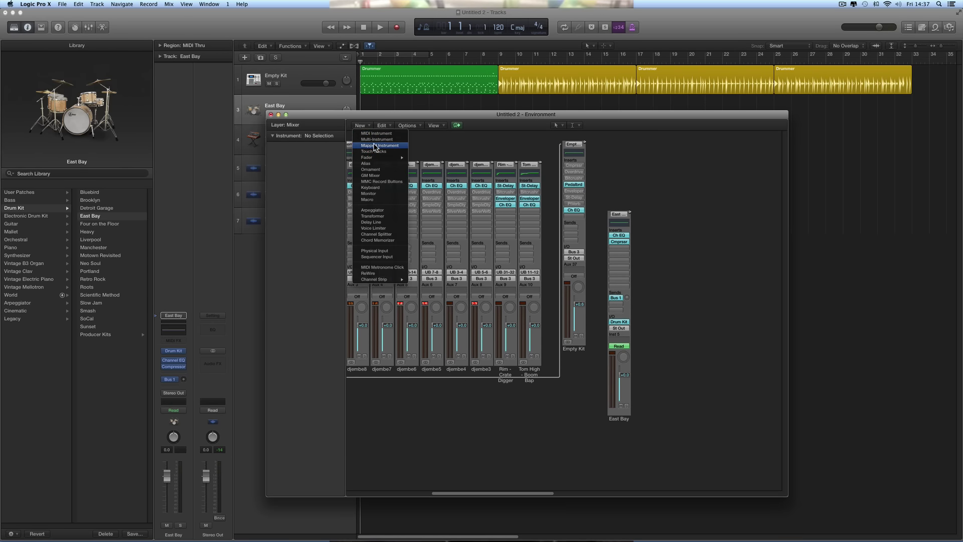
{"action": "left_click", "coordinate": [373, 143]}
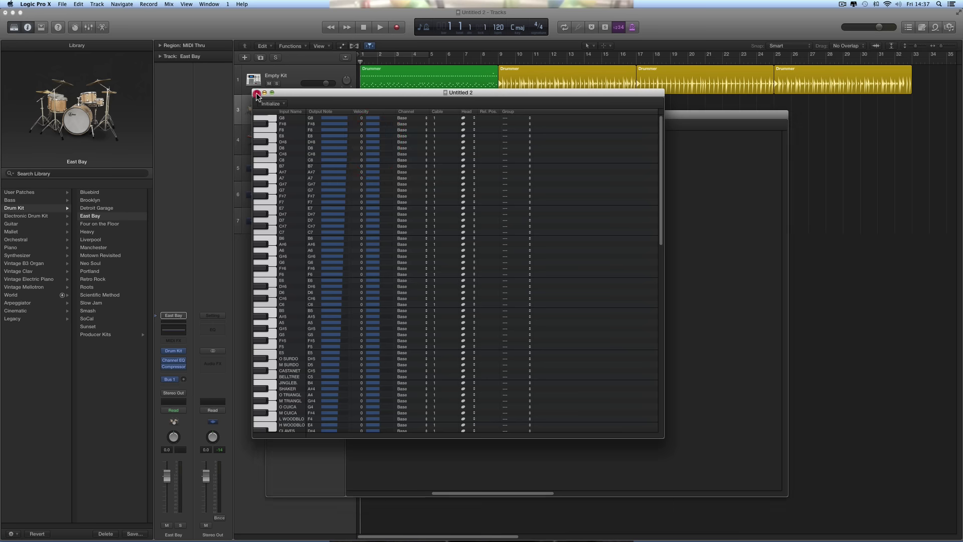
{"action": "left_click", "coordinate": [257, 92]}
- Recable the mapped instrument feeding Empty Kit to the East Bay channel strip without removing the channel port setting
{"action": "scroll", "coordinate": [479, 416], "scroll_direction": "left", "scroll_amount": 10}
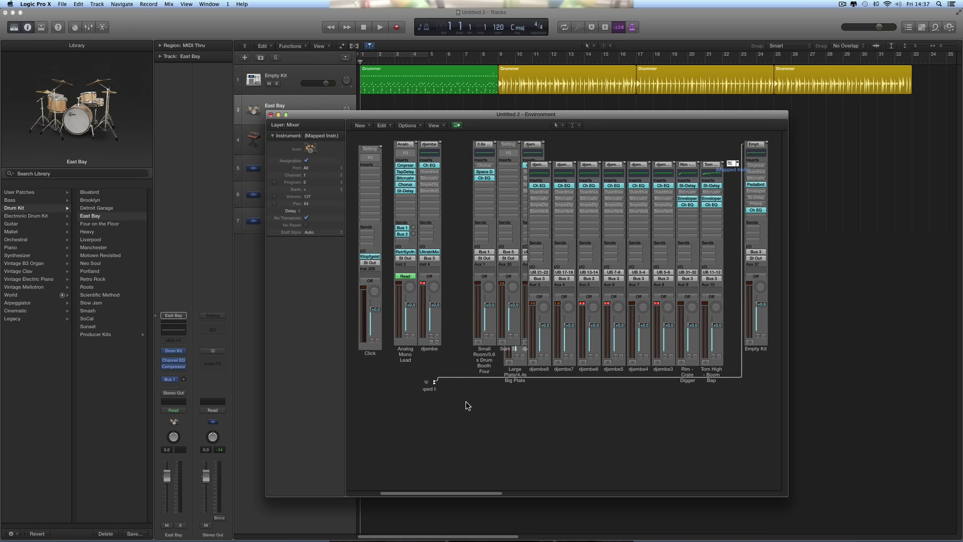
{"action": "scroll", "coordinate": [466, 404], "scroll_direction": "left", "scroll_amount": 3}
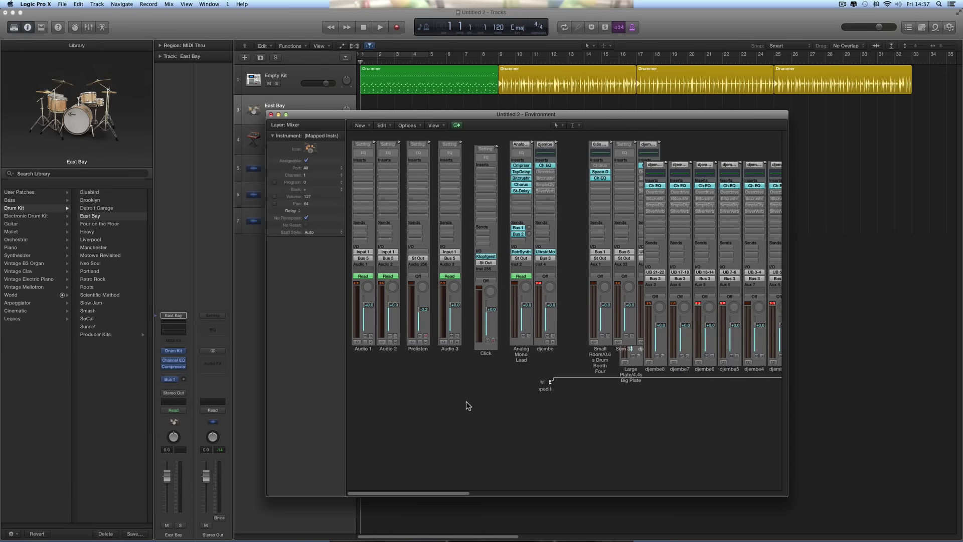
{"action": "scroll", "coordinate": [466, 404], "scroll_direction": "right", "scroll_amount": 10}
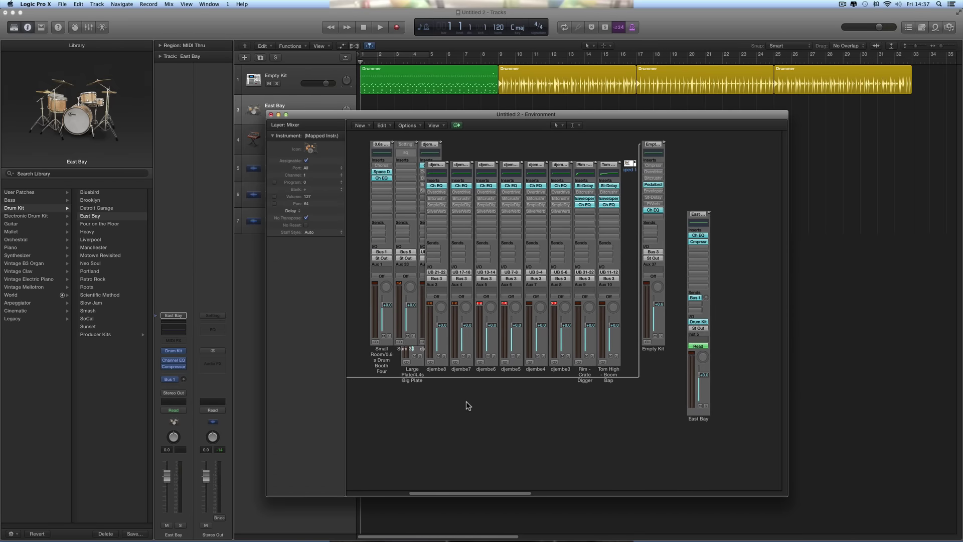
{"action": "scroll", "coordinate": [465, 405], "scroll_direction": "left", "scroll_amount": 5}
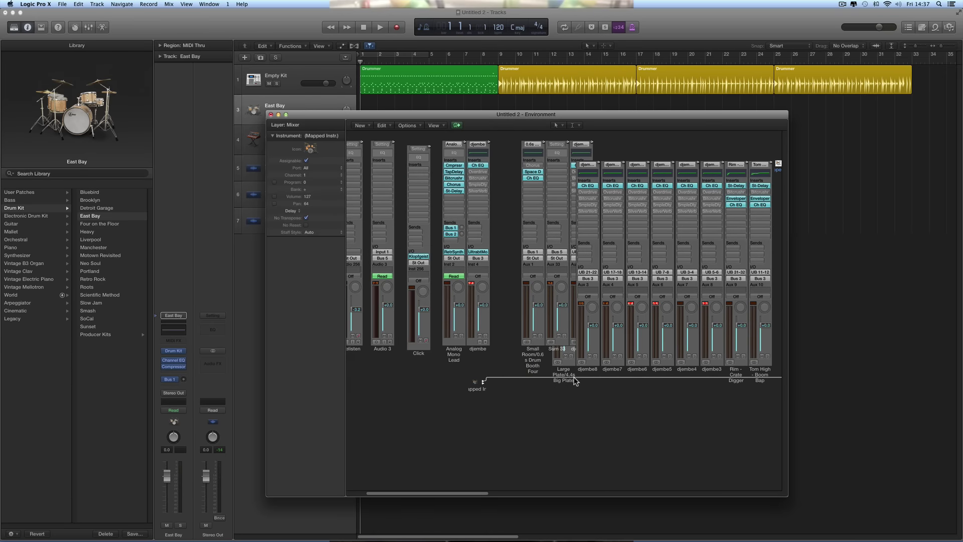
{"action": "scroll", "coordinate": [584, 388], "scroll_direction": "right", "scroll_amount": 13}
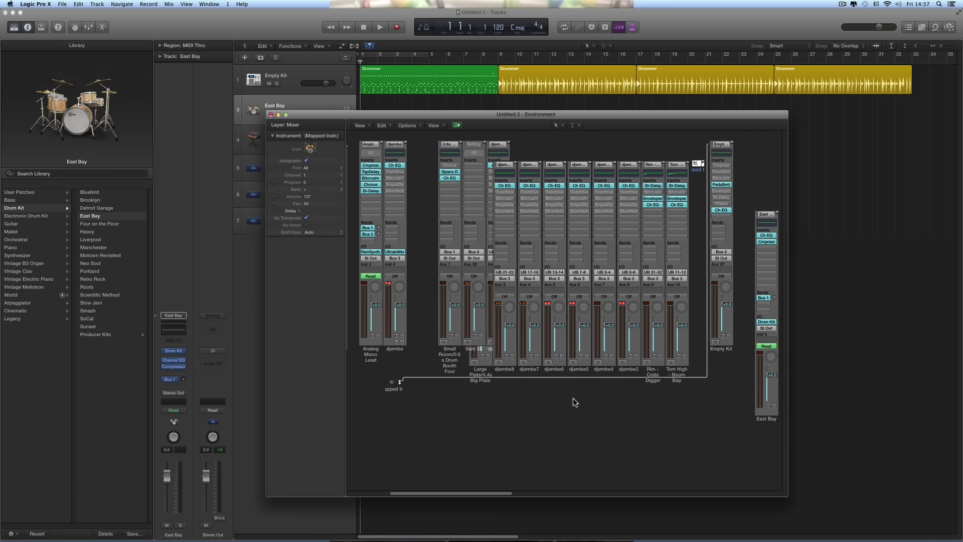
{"action": "left_click_drag", "start_coordinate": [360, 387], "coordinate": [721, 407]}
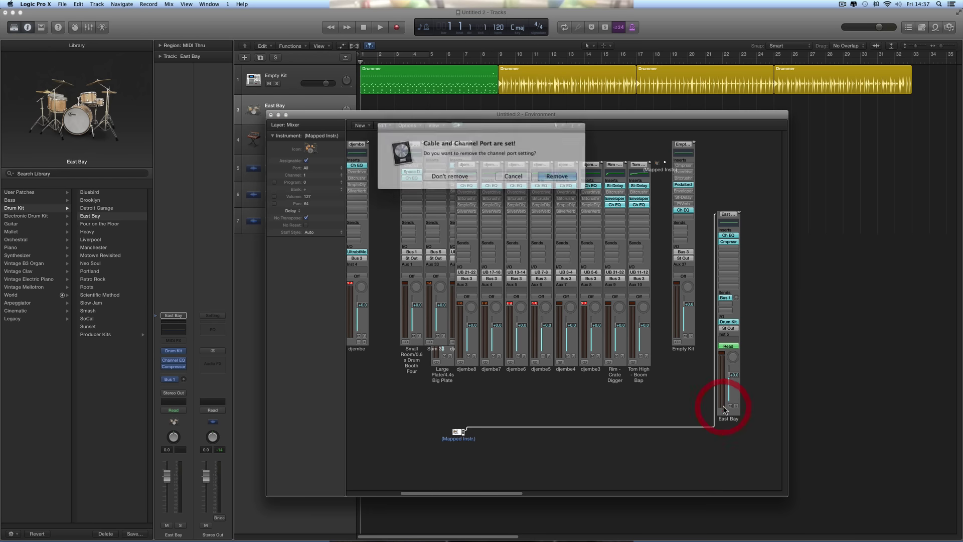
{"action": "left_click", "coordinate": [467, 174]}
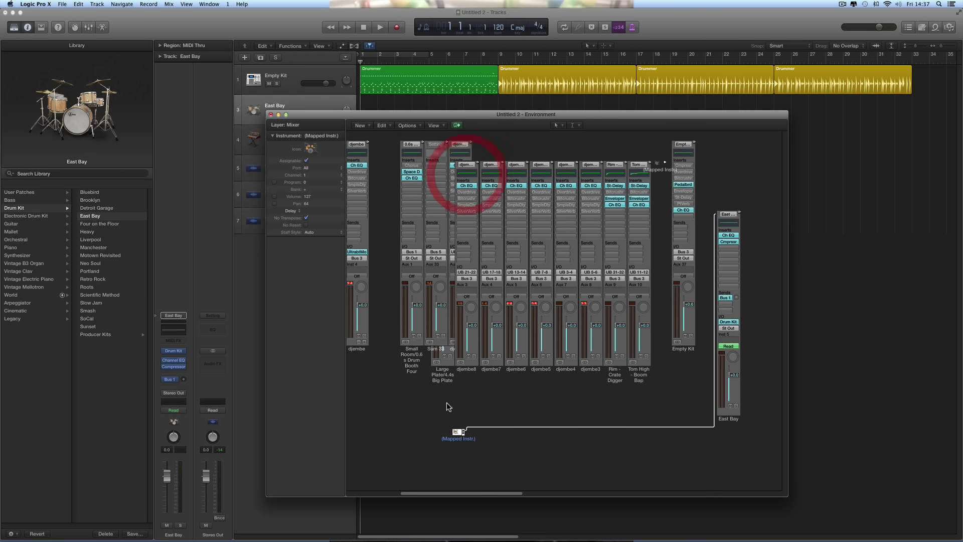
- View the note mapping table of the mapped instrument cabled to East Bay and close it again
{"action": "double_click", "coordinate": [458, 432]}
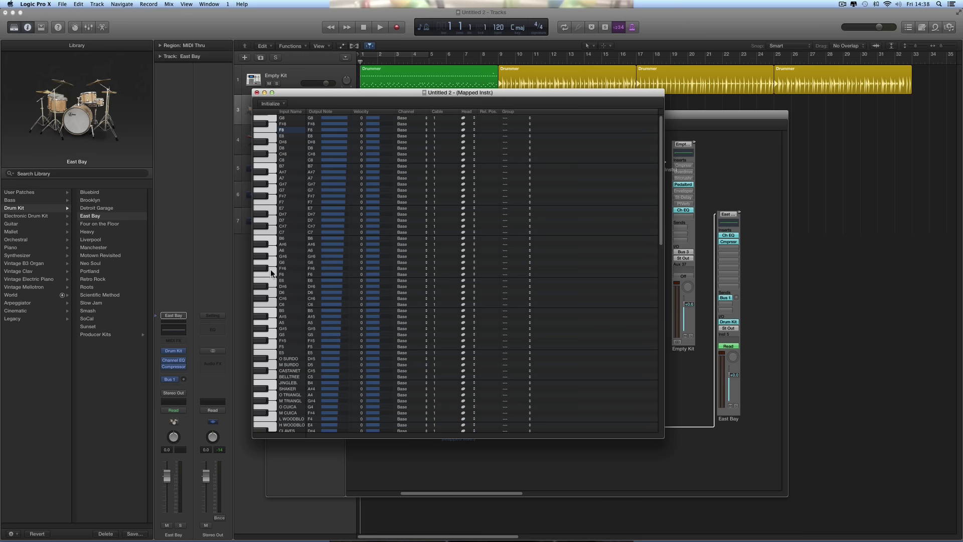
{"action": "left_click_drag", "start_coordinate": [332, 95], "coordinate": [387, 133]}
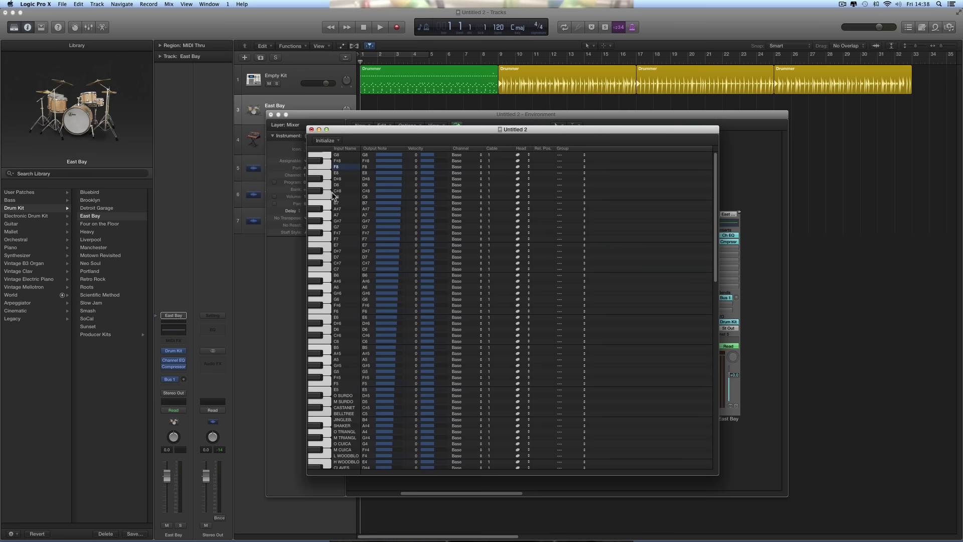
{"action": "left_click", "coordinate": [311, 130]}
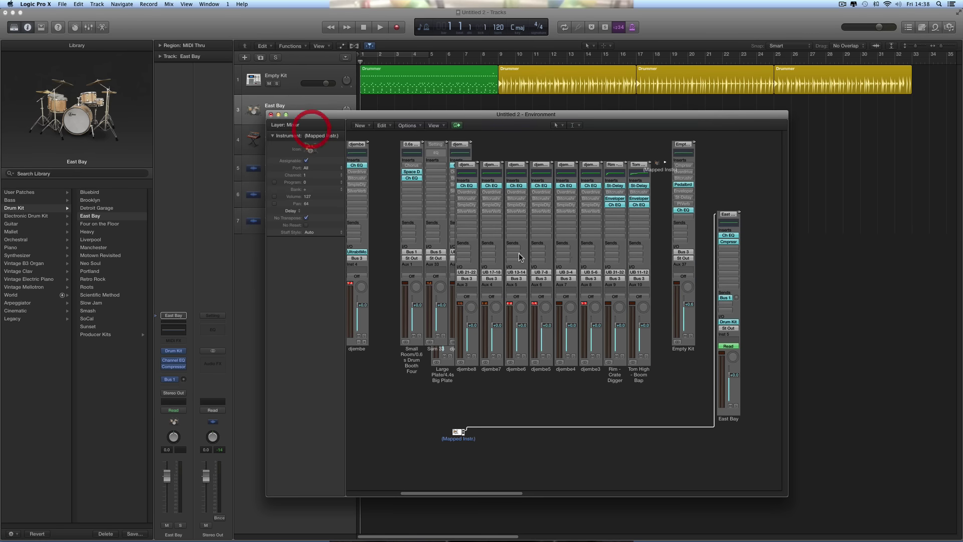
- Delete the mapped instrument cabled to the East Bay strip and close the Environment window
{"action": "left_click", "coordinate": [456, 431]}
{"action": "key", "text": "Delete"}
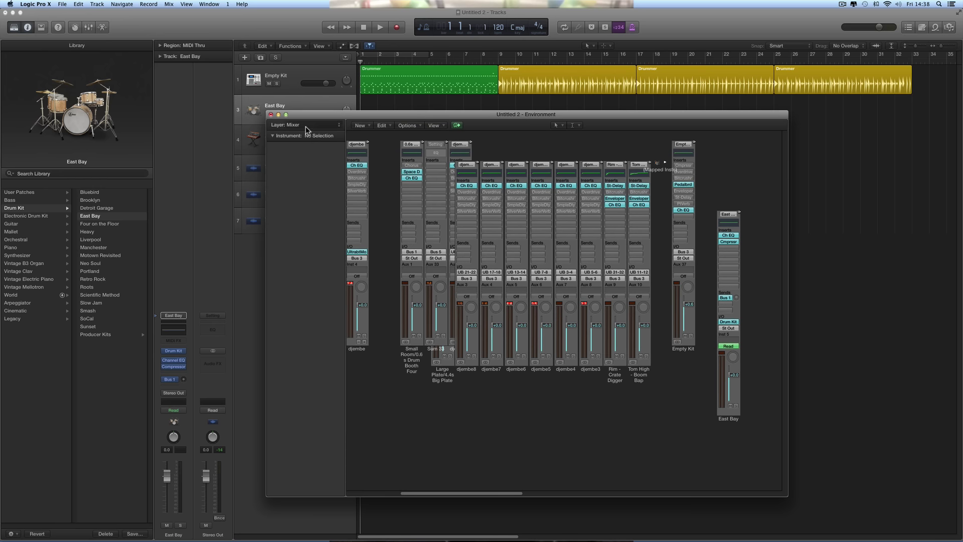
{"action": "left_click", "coordinate": [271, 115]}
{"action": "left_click", "coordinate": [600, 159]}
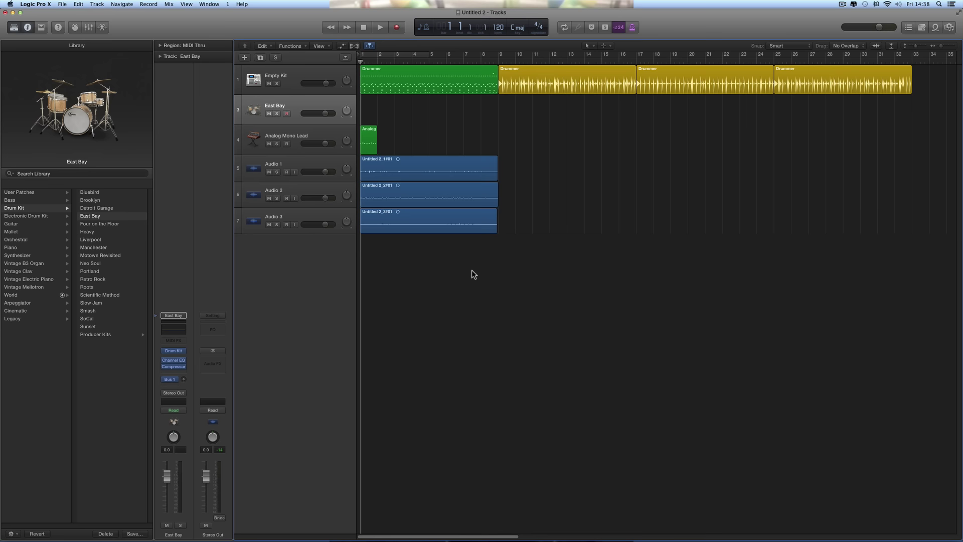
- Review the Multithreading options in the audio device preferences, keep Playback & Live Tracks, and close the preferences
{"action": "left_click", "coordinate": [48, 7]}
{"action": "mouse_move", "coordinate": [49, 25]}
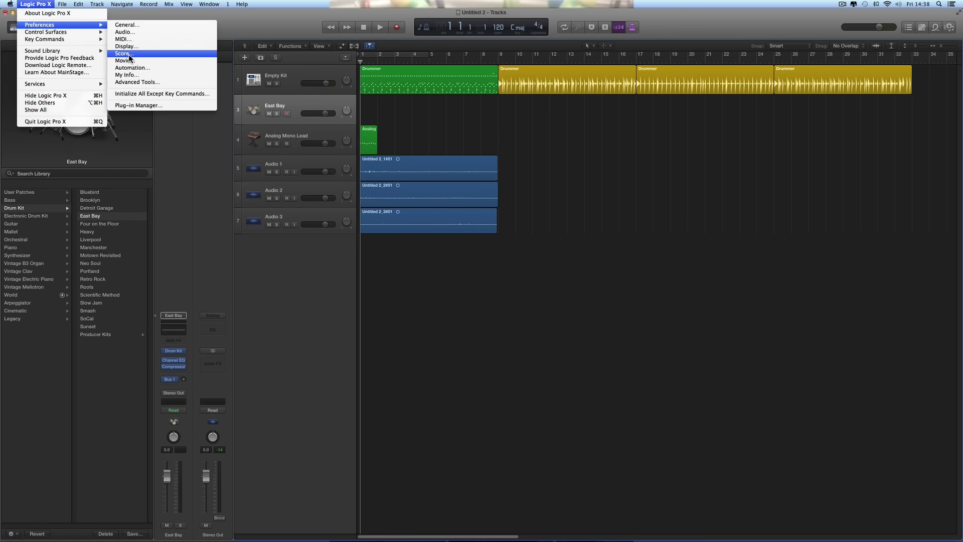
{"action": "left_click", "coordinate": [125, 32]}
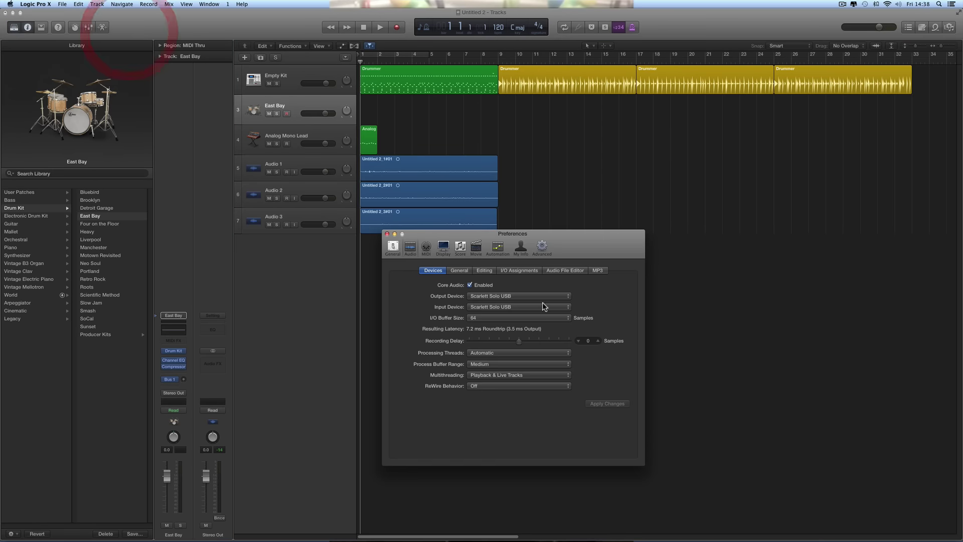
{"action": "left_click", "coordinate": [512, 374]}
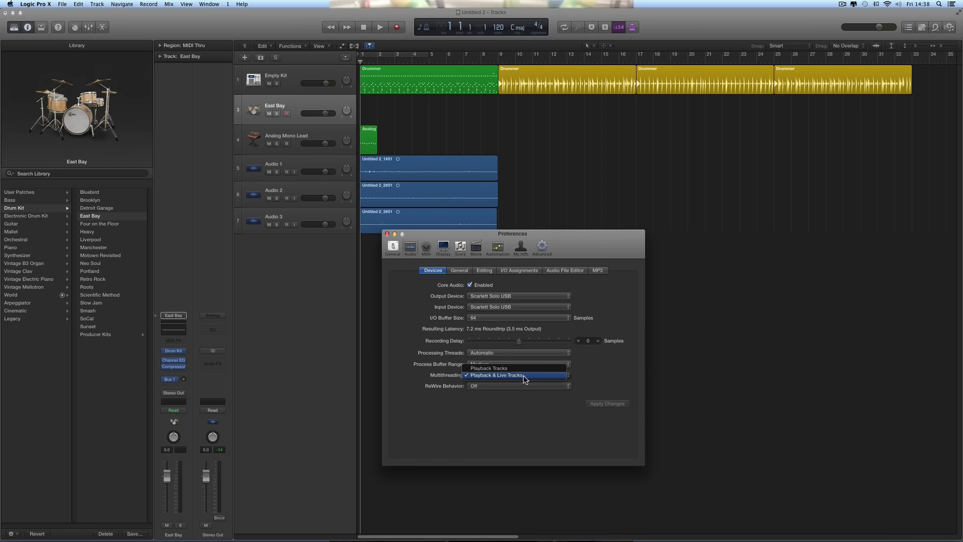
{"action": "left_click", "coordinate": [530, 376]}
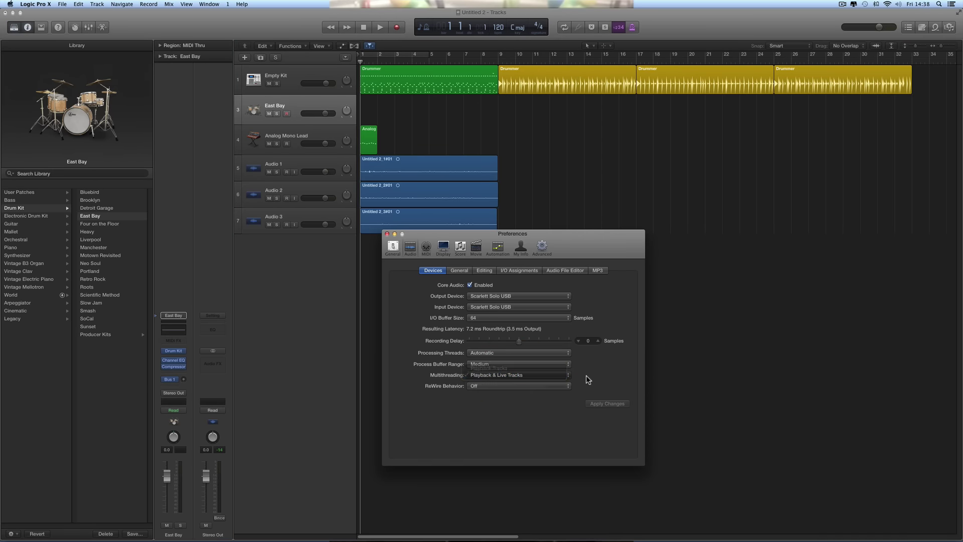
{"action": "left_click", "coordinate": [489, 377]}
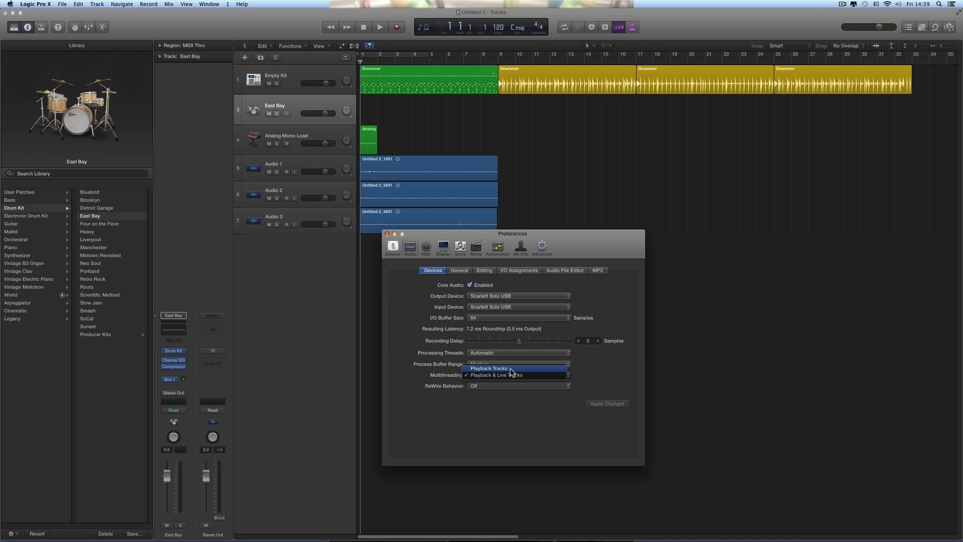
{"action": "left_click", "coordinate": [603, 377]}
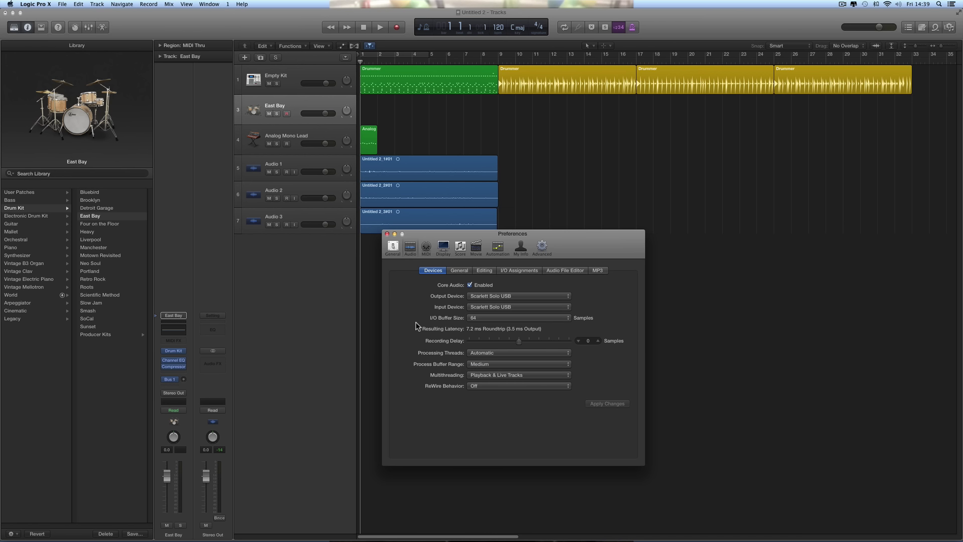
{"action": "left_click", "coordinate": [387, 234]}
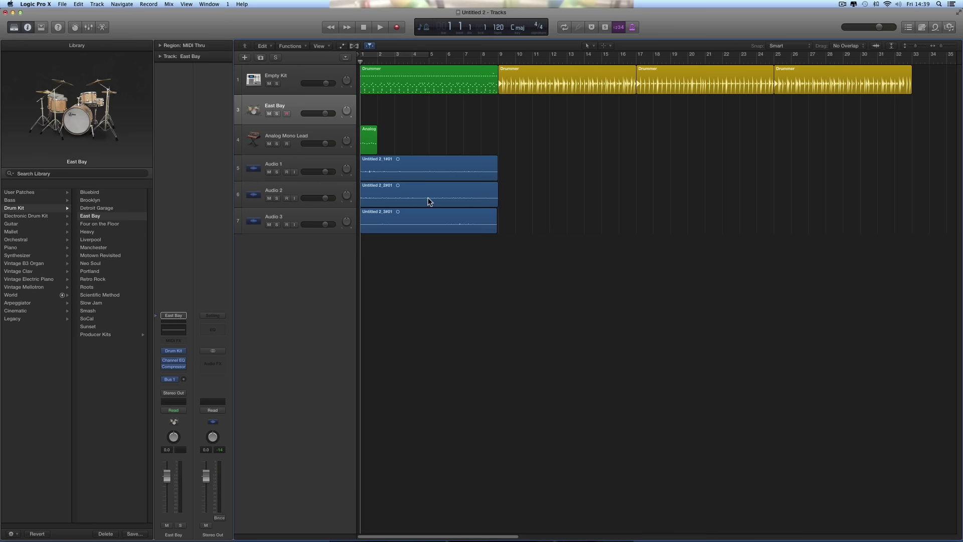
- Group the Audio 1, Audio 2 and Audio 3 tracks into a Summing Stack from their track headers
{"action": "left_click", "coordinate": [310, 162]}
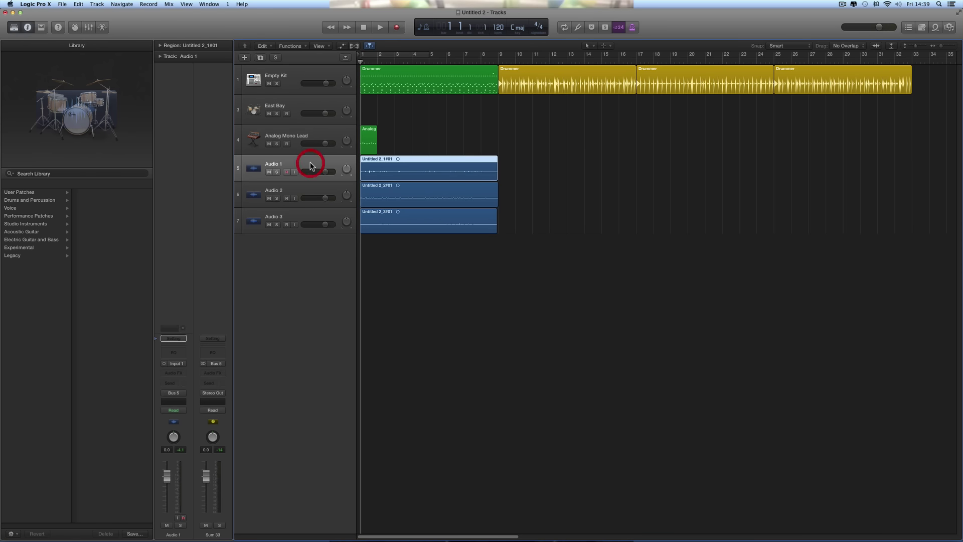
{"action": "left_click", "coordinate": [301, 216], "text": "shift"}
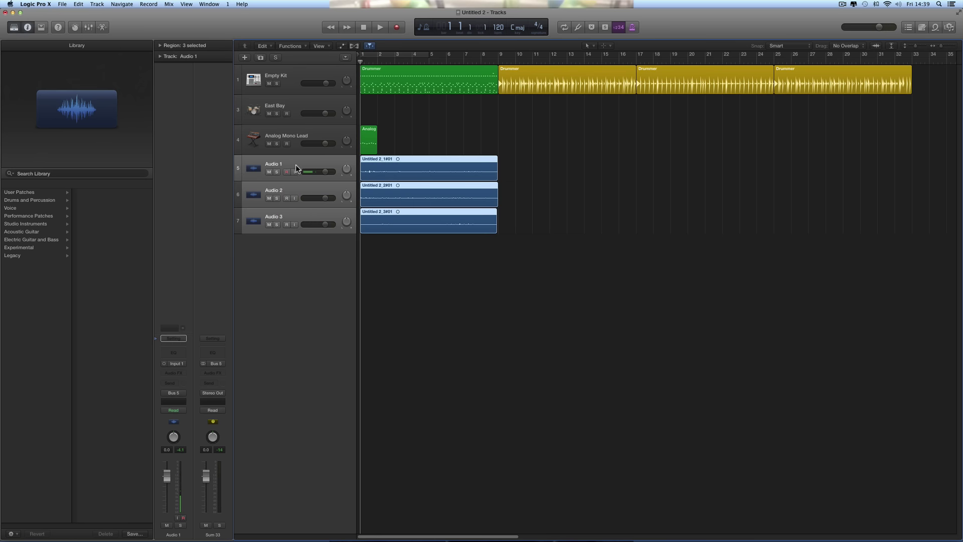
{"action": "right_click", "coordinate": [297, 164]}
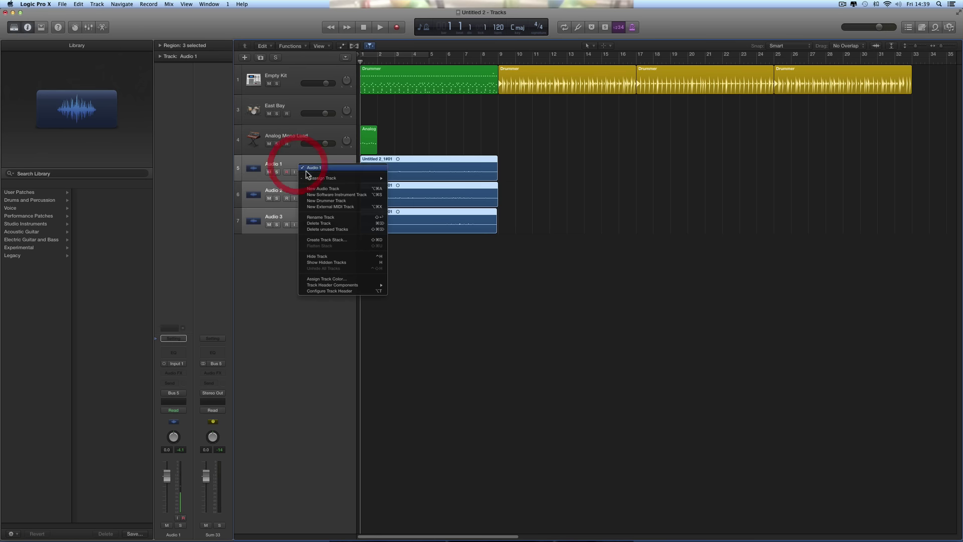
{"action": "left_click", "coordinate": [326, 239]}
{"action": "left_click", "coordinate": [431, 45]}
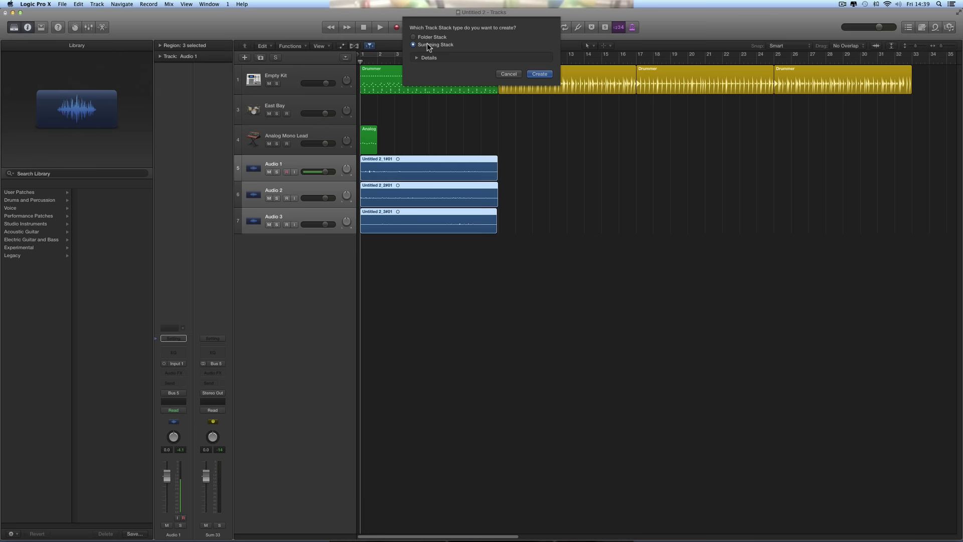
{"action": "left_click", "coordinate": [534, 73]}
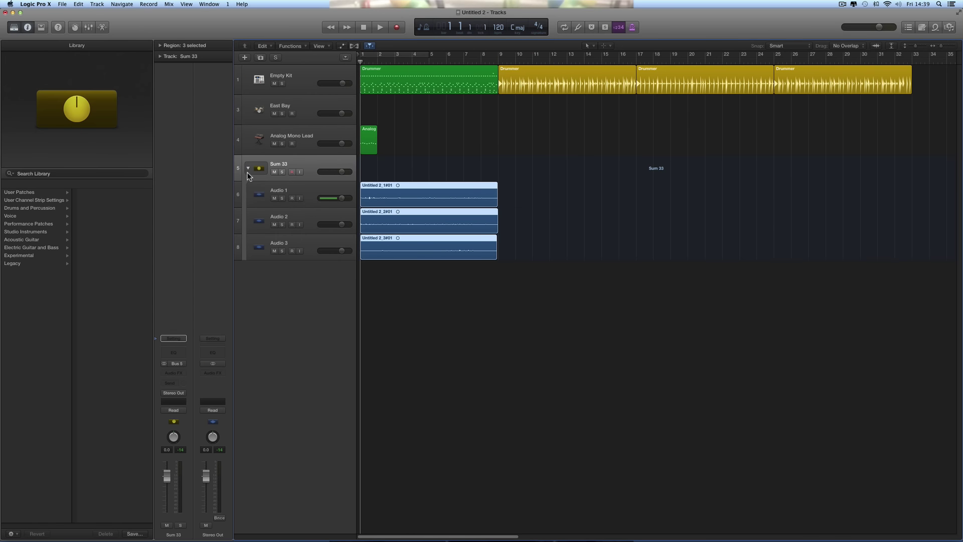
- Collapse and expand the new summing stack, undo its creation, and select only the Audio 1 track
{"action": "left_click", "coordinate": [247, 169]}
{"action": "left_click", "coordinate": [248, 168]}
{"action": "key", "text": "super+z"}
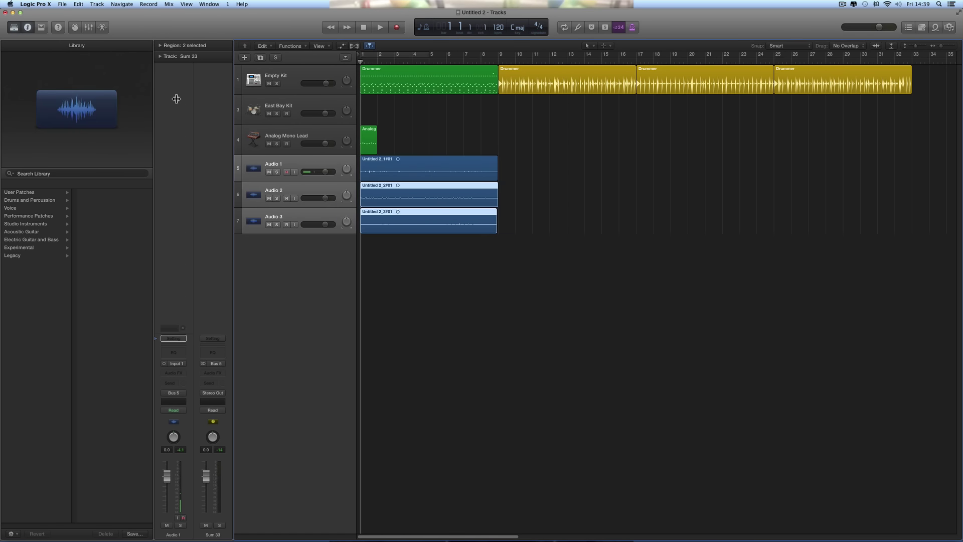
{"action": "left_click", "coordinate": [485, 316]}
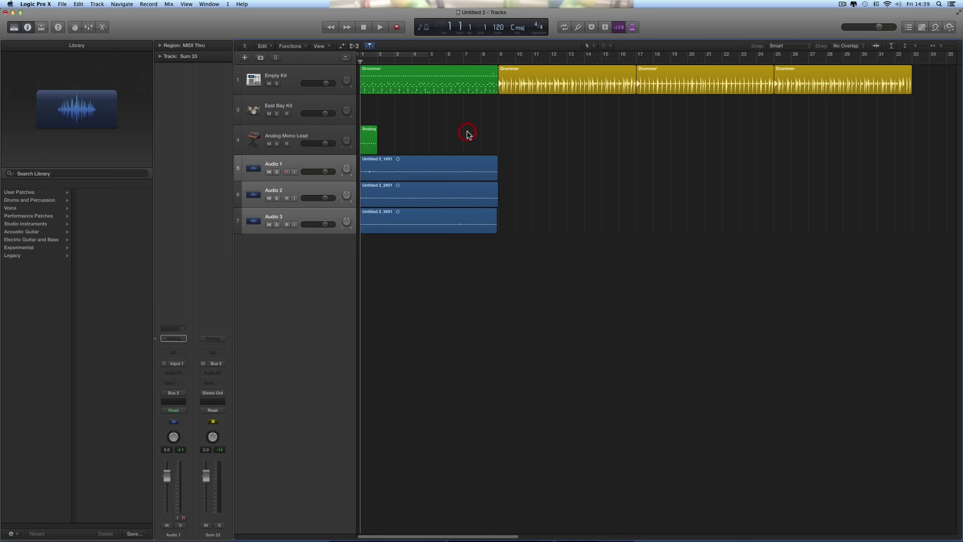
{"action": "left_click", "coordinate": [302, 246]}
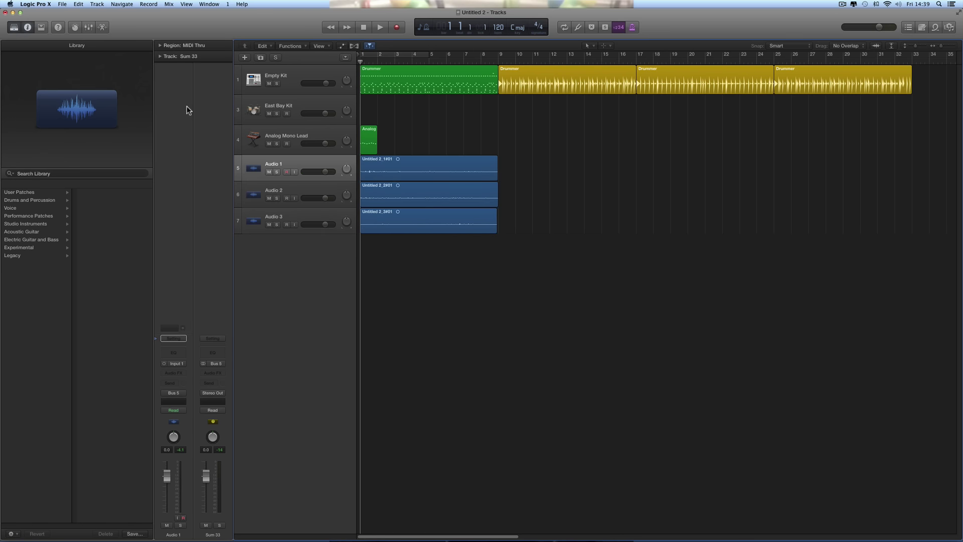
- In the Mixer, create a Summing Stack from the Audio 1, Audio 2 and Audio 3 channel strips
{"action": "left_click", "coordinate": [88, 28]}
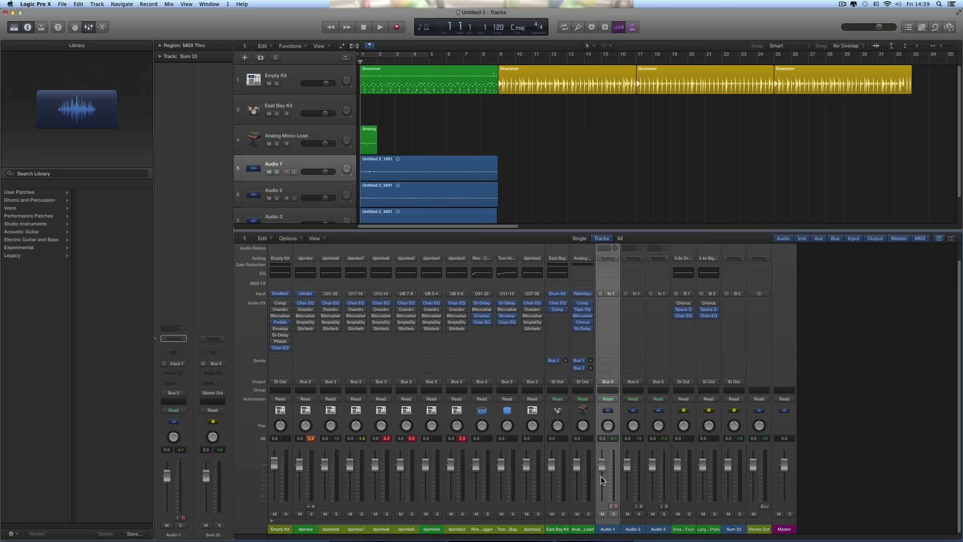
{"action": "left_click", "coordinate": [634, 529], "text": "shift"}
{"action": "left_click", "coordinate": [655, 530], "text": "shift"}
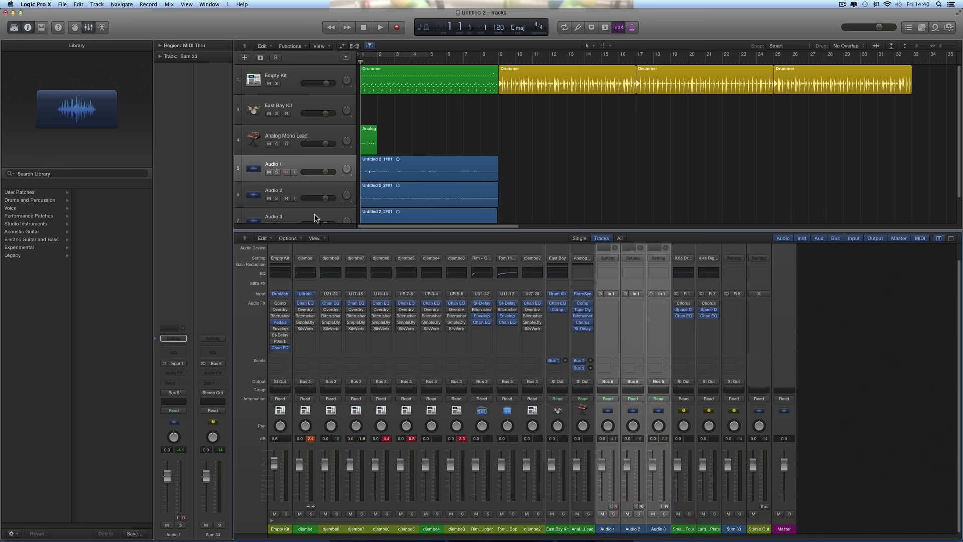
{"action": "left_click", "coordinate": [290, 238]}
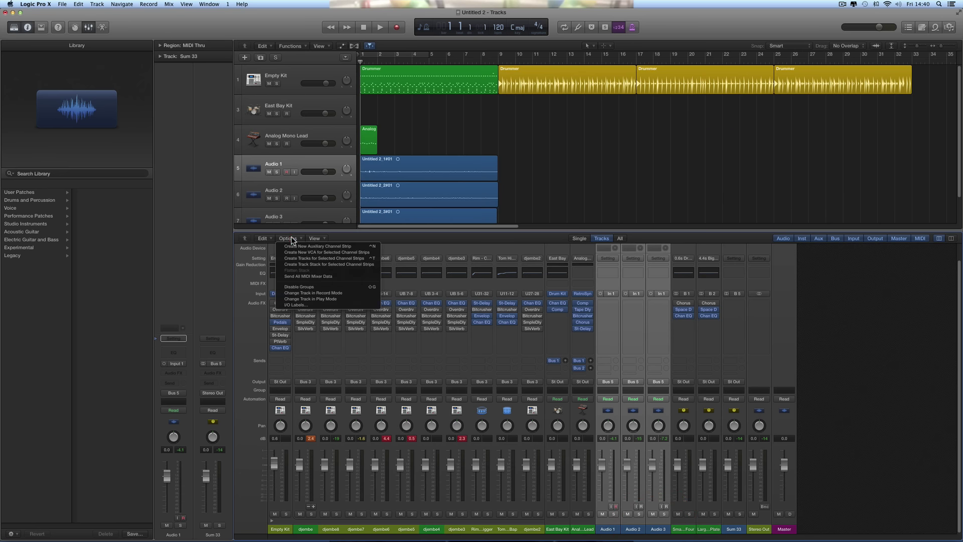
{"action": "left_click", "coordinate": [333, 265]}
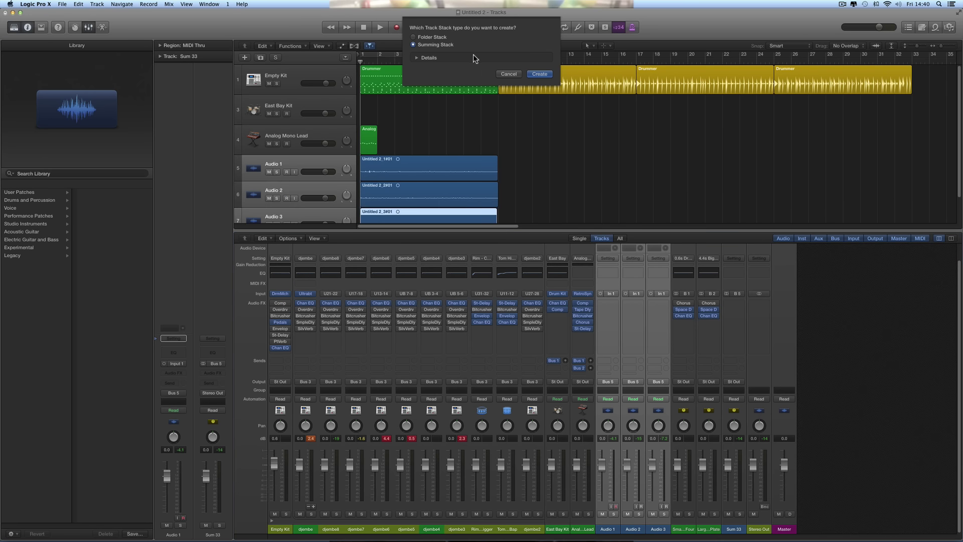
{"action": "left_click", "coordinate": [538, 74]}
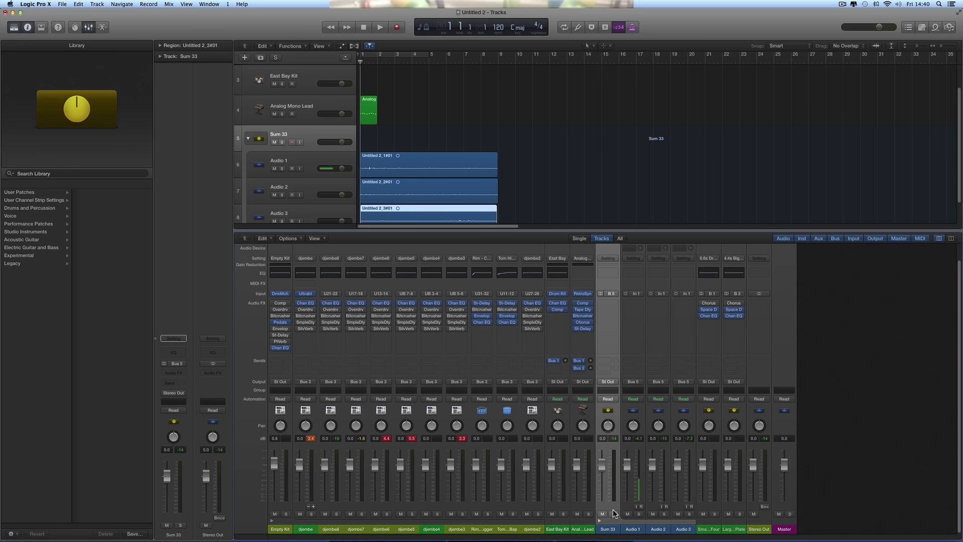
- Collapse and expand the summing stack from its channel strip in the Mixer
{"action": "left_click", "coordinate": [600, 521]}
{"action": "left_click", "coordinate": [599, 520]}
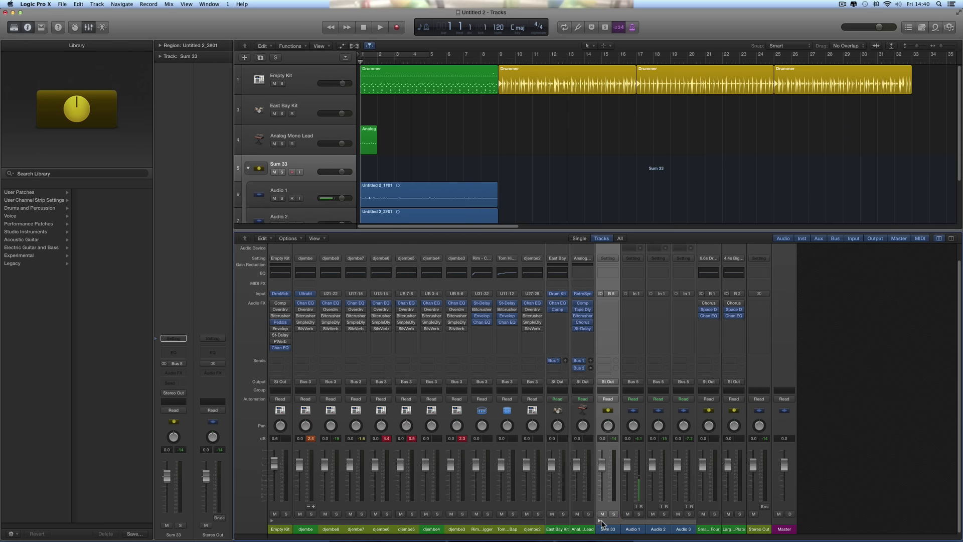
{"action": "left_click", "coordinate": [599, 521]}
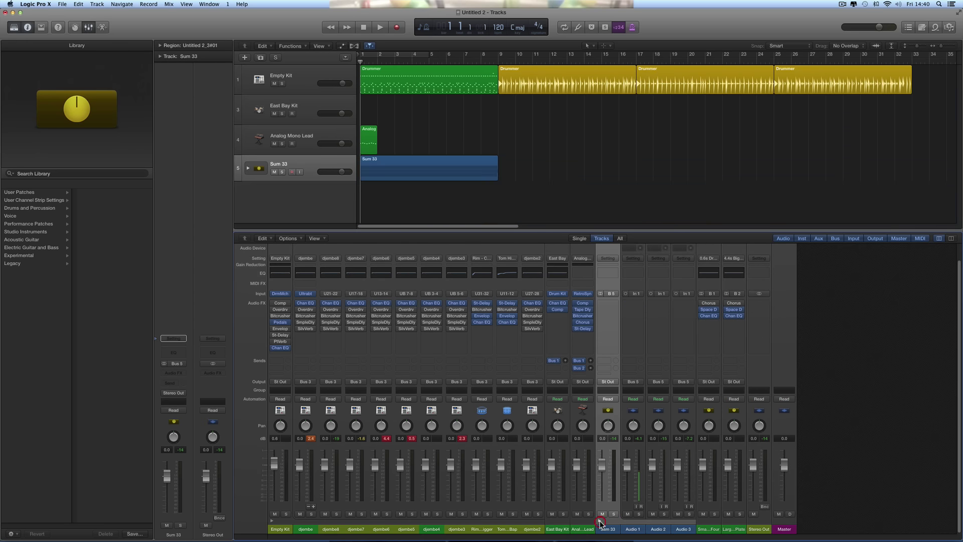
{"action": "left_click", "coordinate": [601, 520]}
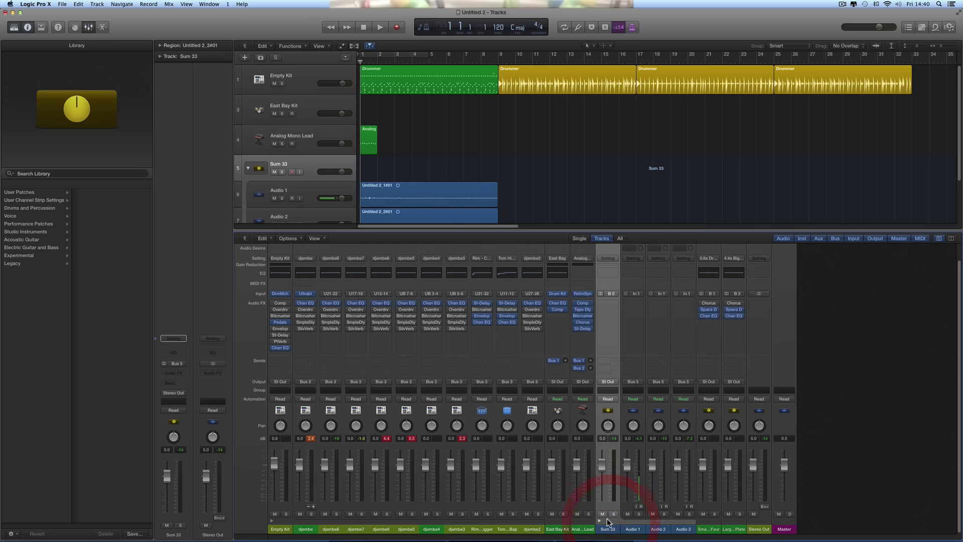
- Flatten the summing stack from the Mixer, close the Mixer, and select only the Audio 1 track
{"action": "left_click", "coordinate": [294, 239]}
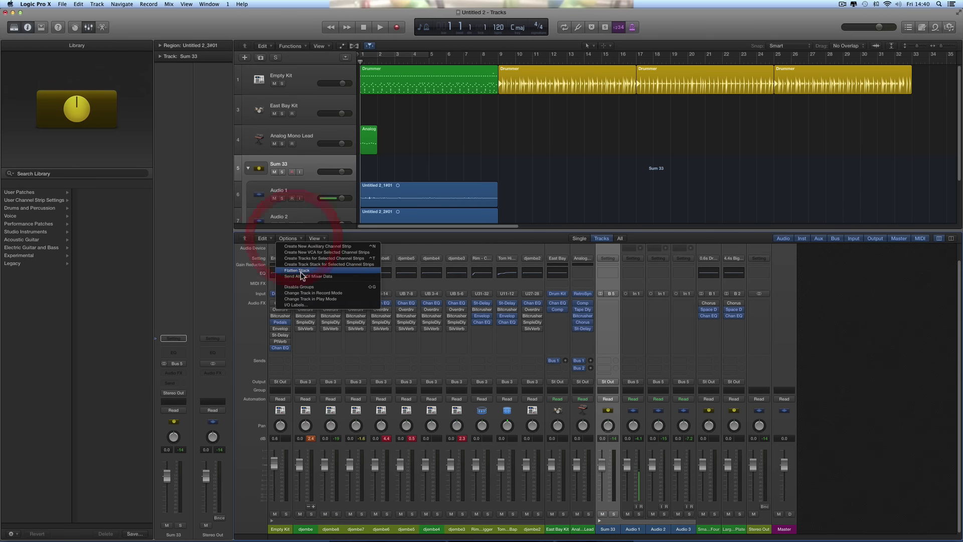
{"action": "left_click", "coordinate": [301, 271]}
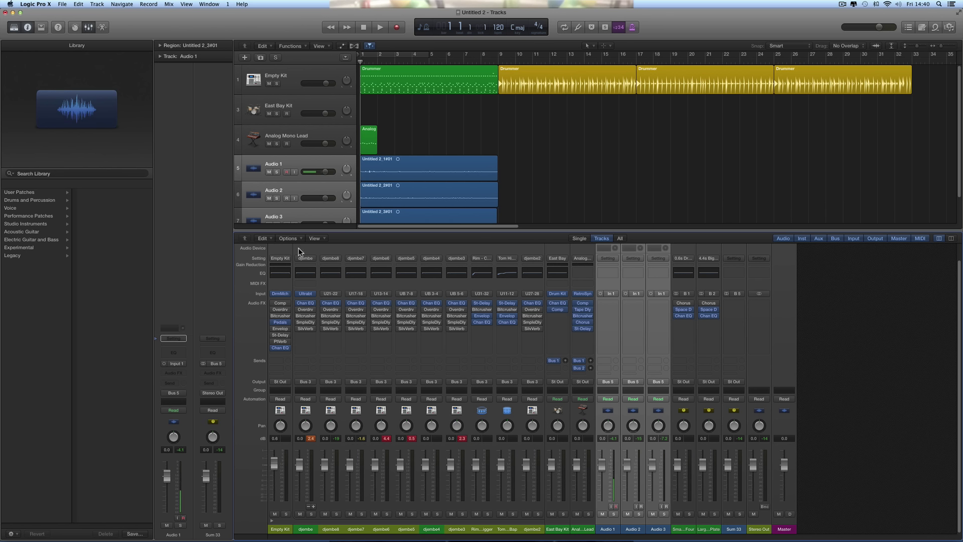
{"action": "left_click", "coordinate": [90, 29]}
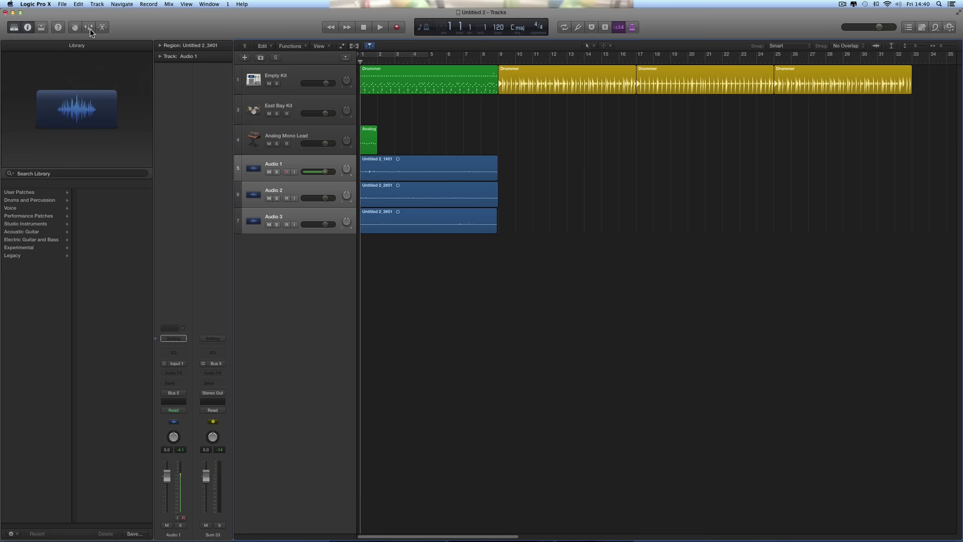
{"action": "left_click", "coordinate": [311, 164]}
{"action": "left_click", "coordinate": [545, 218]}
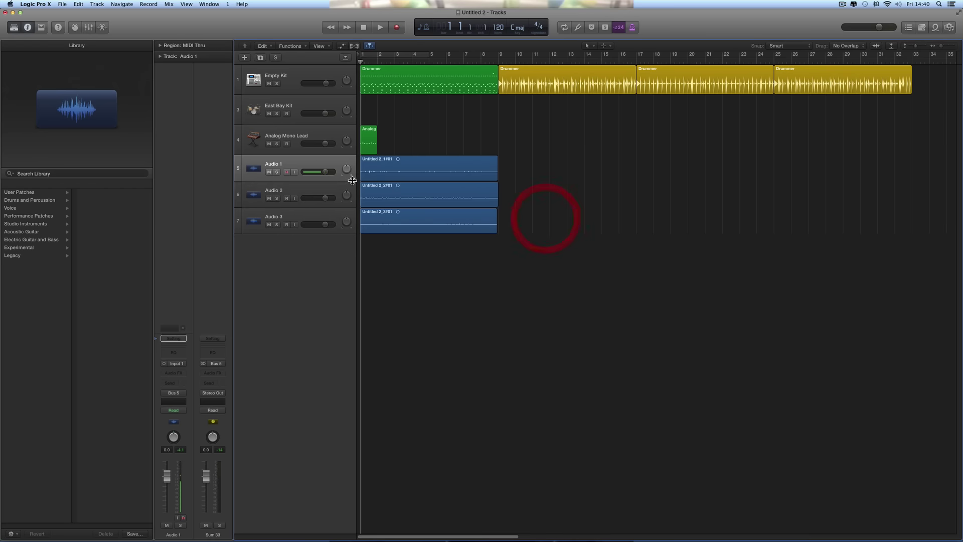
- Open the Audio 1 region in the Audio Track Editor and turn on Flex with the Flex Pitch mode
{"action": "left_click", "coordinate": [403, 161]}
{"action": "double_click", "coordinate": [426, 161]}
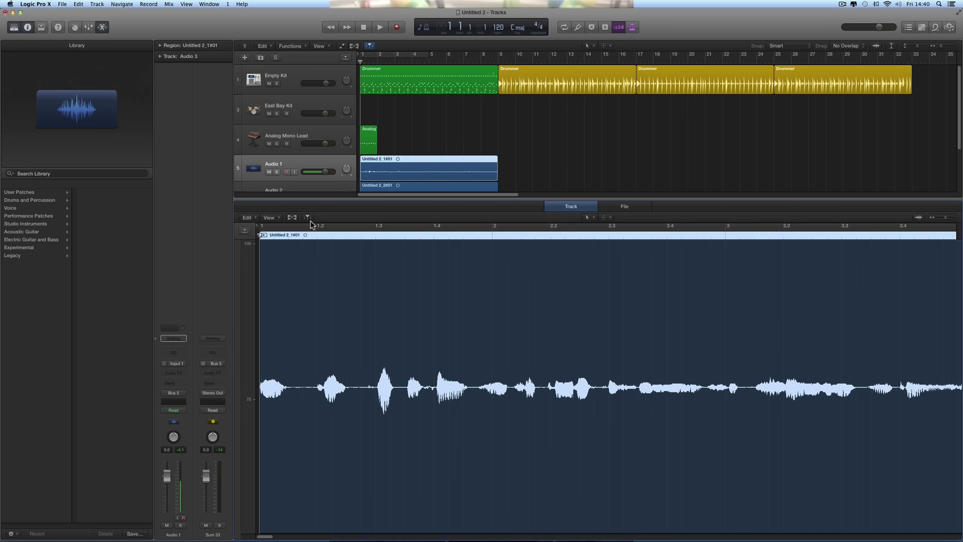
{"action": "left_click", "coordinate": [292, 217]}
{"action": "left_click", "coordinate": [529, 175]}
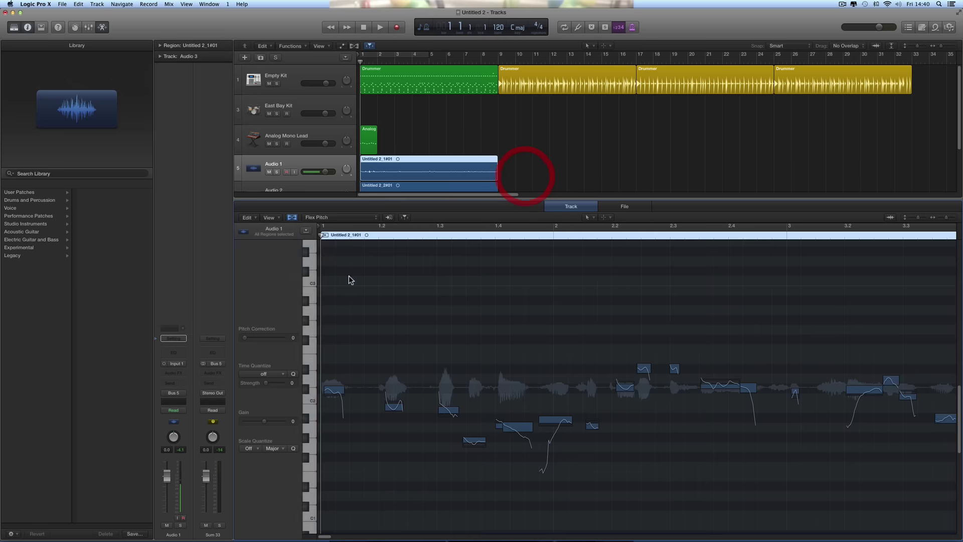
{"action": "left_click", "coordinate": [333, 217]}
{"action": "left_click", "coordinate": [333, 218]}
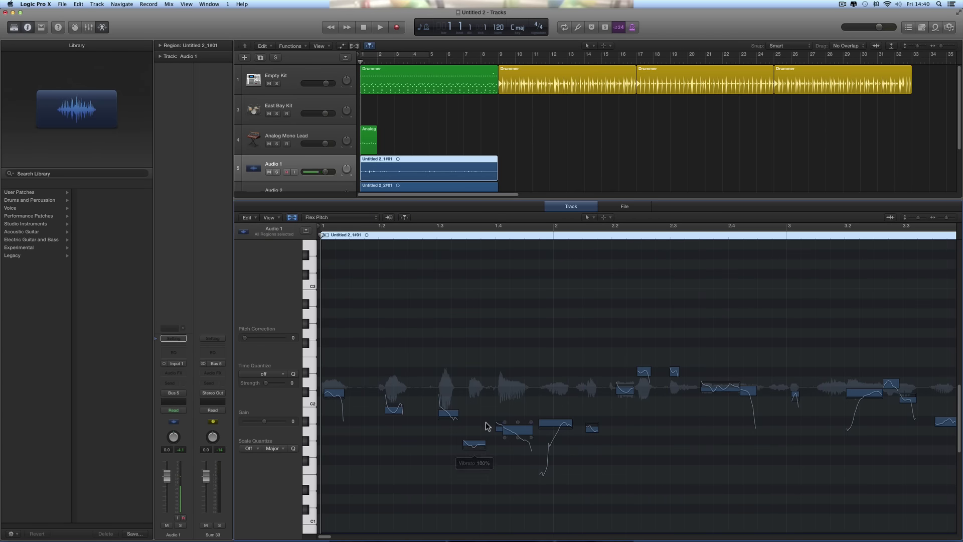
- Look up the Create MIDI Track from Flex Pitch Data command for the Audio 1 region, and hide the editor's Flex view
{"action": "left_click", "coordinate": [249, 218]}
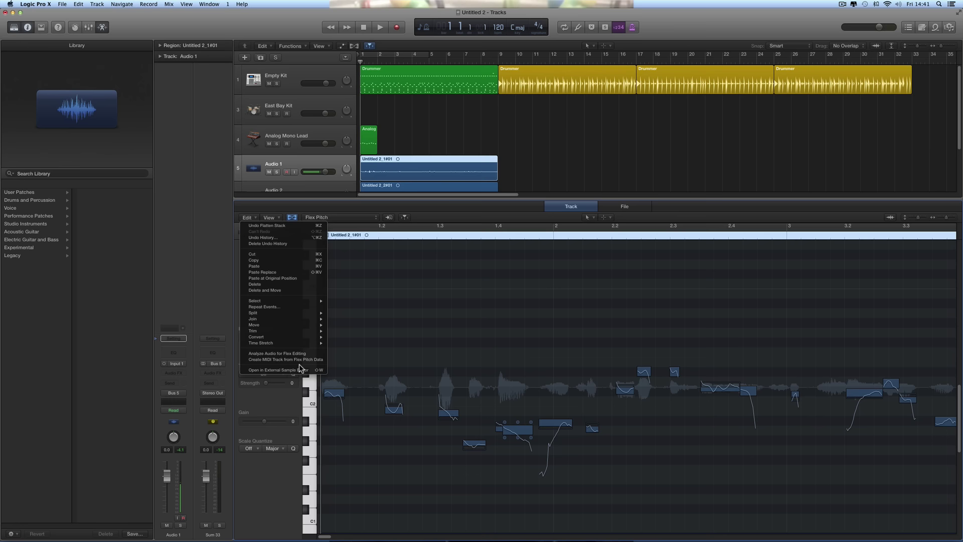
{"action": "left_click", "coordinate": [401, 210]}
{"action": "left_click", "coordinate": [292, 217]}
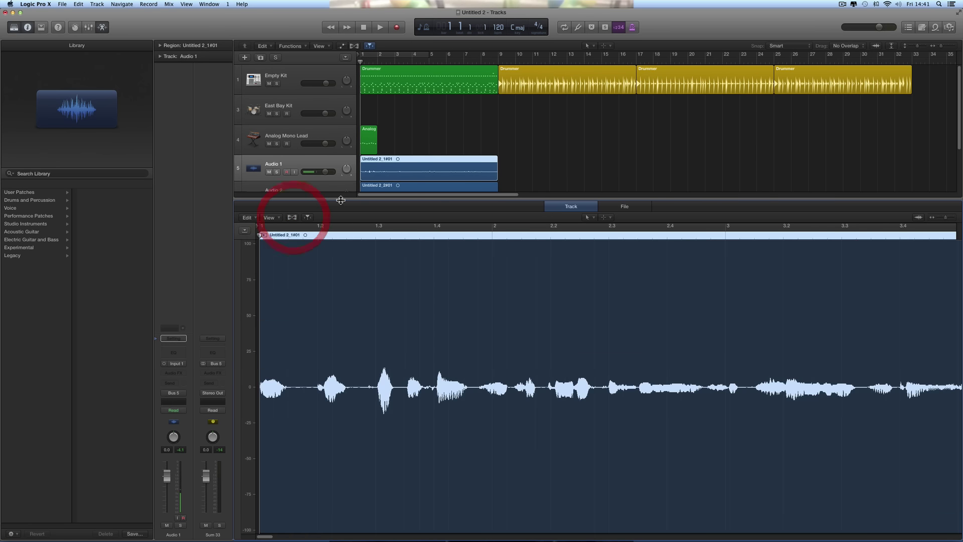
- View the Audio 1 region in the Audio File Editor, close the editor, and deselect the region
{"action": "left_click", "coordinate": [624, 206]}
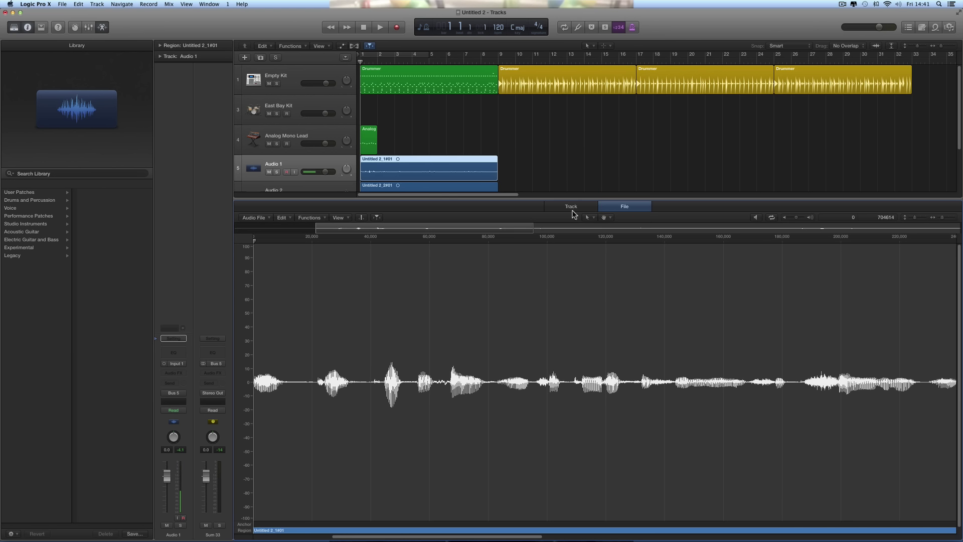
{"action": "left_click", "coordinate": [103, 27]}
{"action": "left_click", "coordinate": [688, 247]}
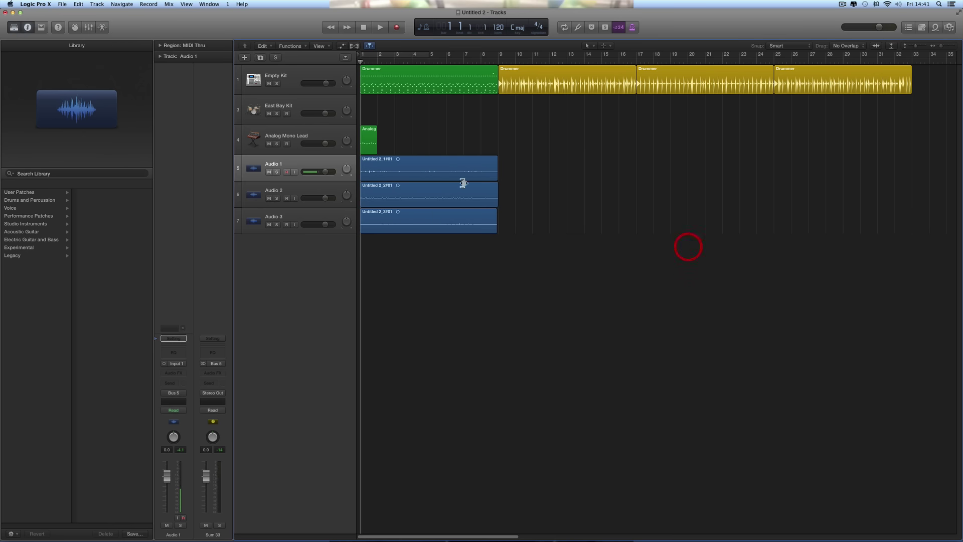
- Show the Flex view in the Tracks area and enlarge the Audio 1 track to examine its Flex Pitch notes
{"action": "left_click", "coordinate": [414, 160]}
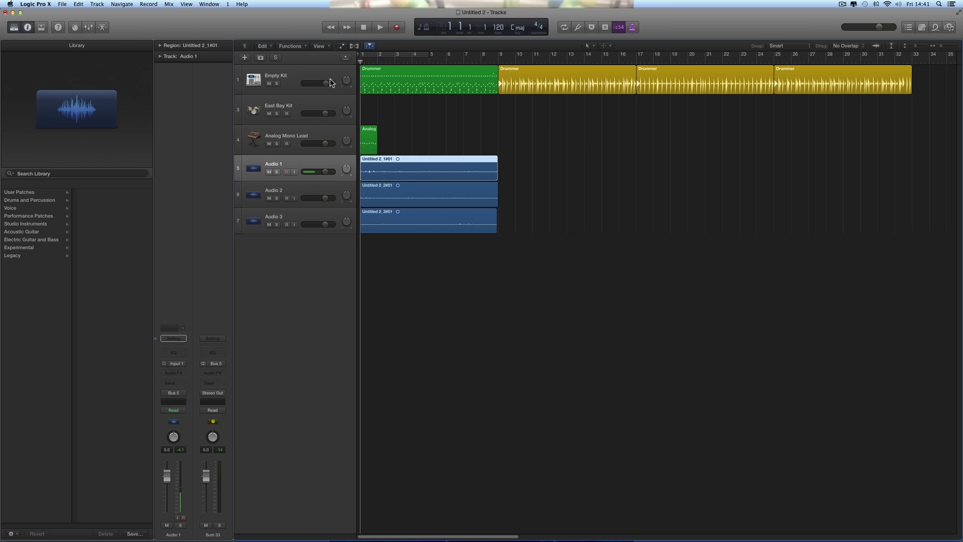
{"action": "left_click", "coordinate": [354, 46]}
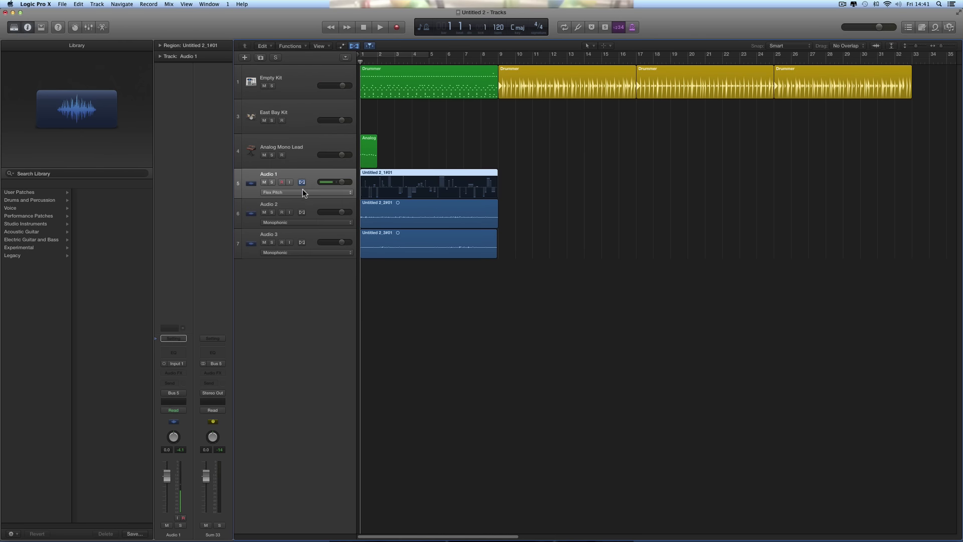
{"action": "left_click", "coordinate": [303, 192]}
{"action": "left_click", "coordinate": [303, 191]}
{"action": "left_click_drag", "start_coordinate": [342, 198], "coordinate": [346, 296]}
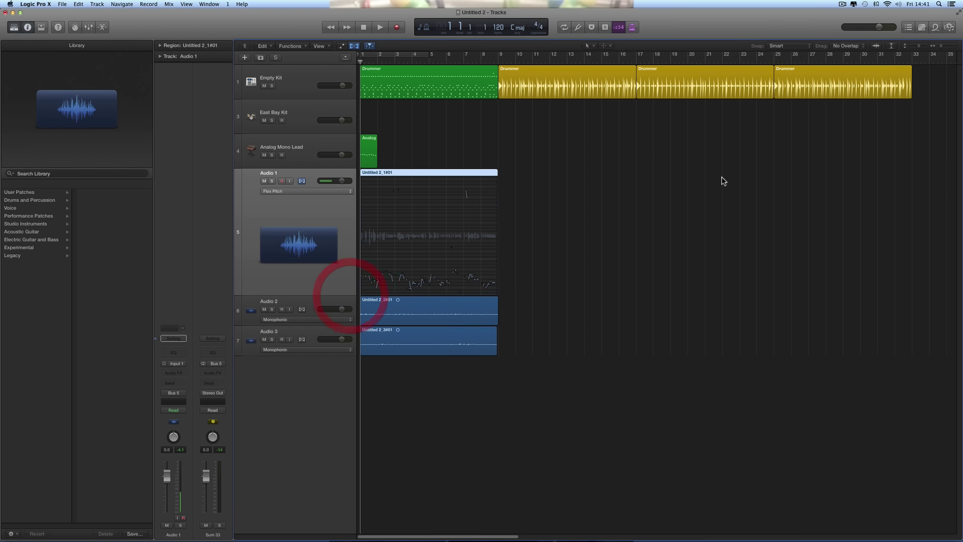
{"action": "left_click", "coordinate": [948, 46]}
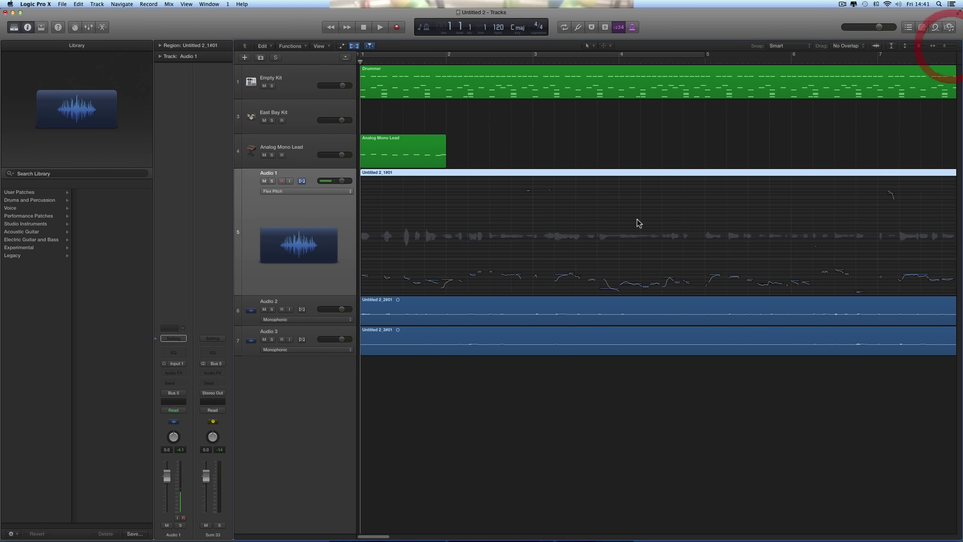
{"action": "left_click_drag", "start_coordinate": [344, 296], "coordinate": [344, 386]}
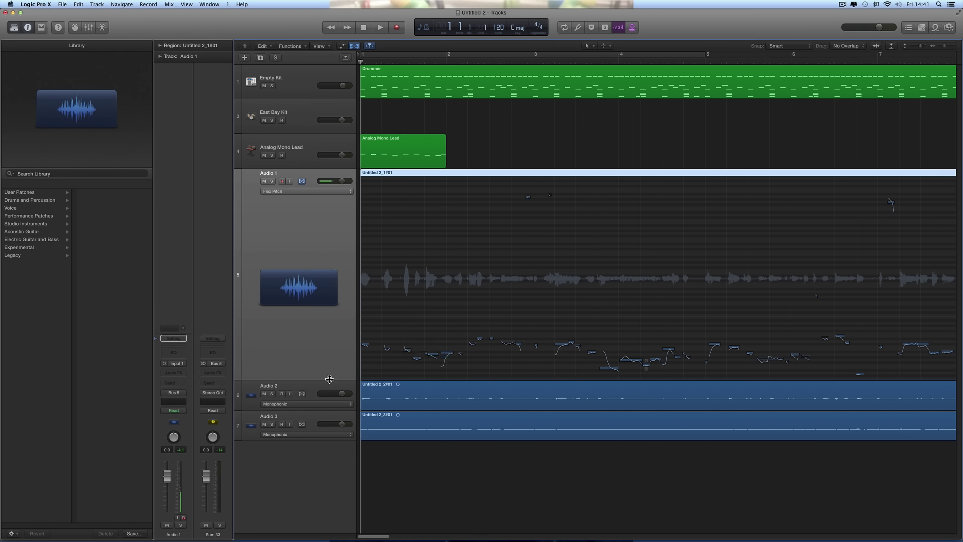
- Shrink the Audio 1 track, turn off its Flex, and hide the Flex view in the Tracks area
{"action": "left_click_drag", "start_coordinate": [329, 379], "coordinate": [336, 202]}
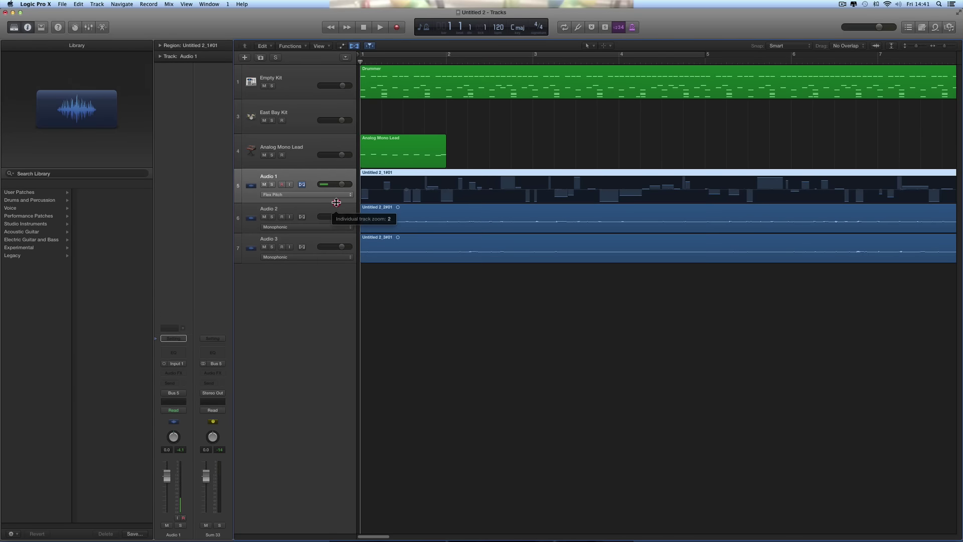
{"action": "left_click", "coordinate": [302, 184]}
{"action": "left_click", "coordinate": [353, 46]}
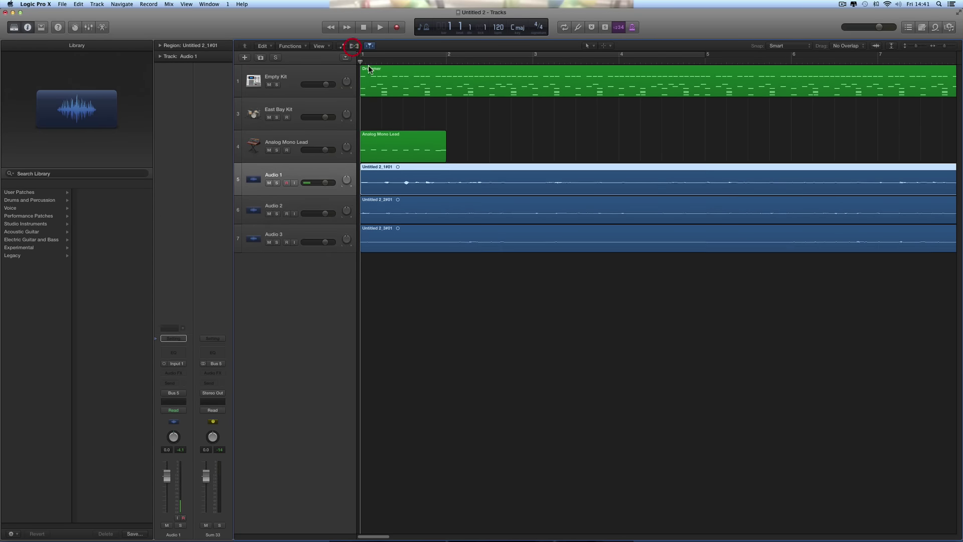
{"action": "left_click_drag", "start_coordinate": [937, 48], "coordinate": [938, 47]}
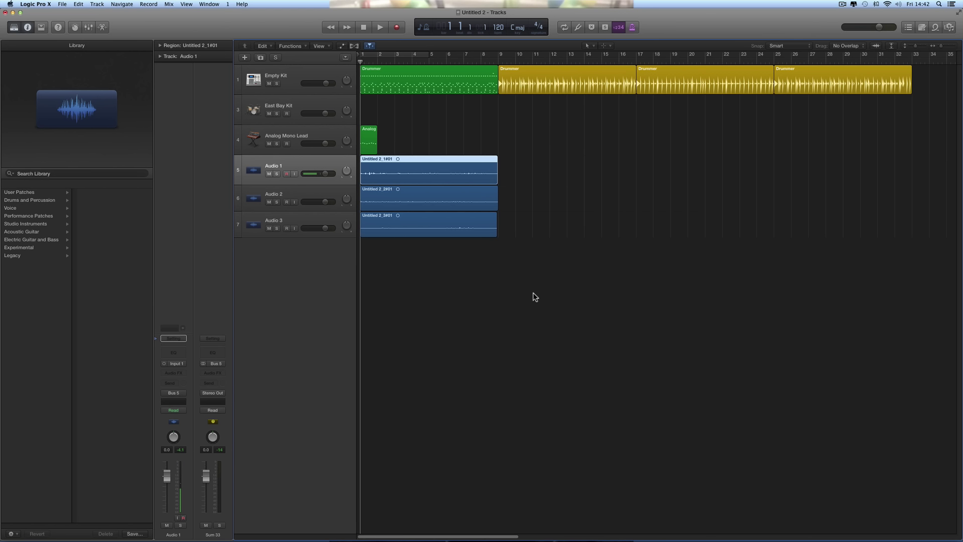
- Insert a Channel EQ on the Audio 1 channel strip through its EQ display, close the plug-in window, and remove the plug-in
{"action": "left_click", "coordinate": [175, 356]}
{"action": "left_click", "coordinate": [25, 31]}
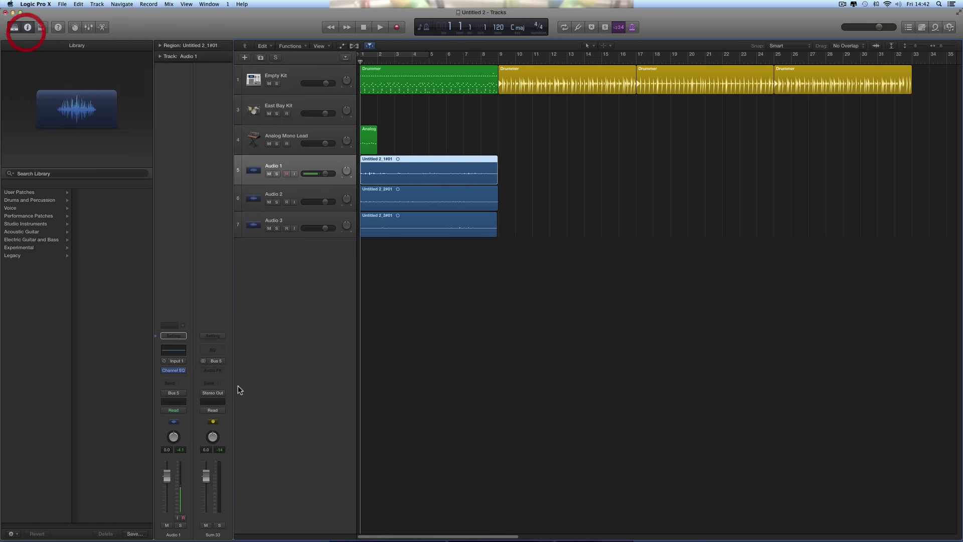
{"action": "left_click", "coordinate": [185, 370]}
{"action": "left_click", "coordinate": [182, 377]}
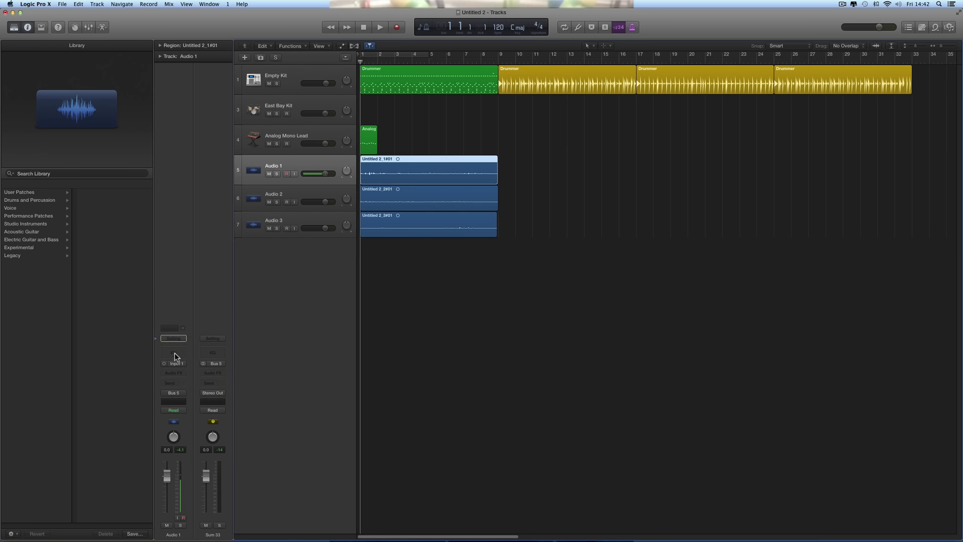
- Insert a Linear Phase EQ on the Audio 1 channel strip through its EQ display, close its window, and remove it with No Plug-in
{"action": "left_click", "coordinate": [174, 353], "text": "alt"}
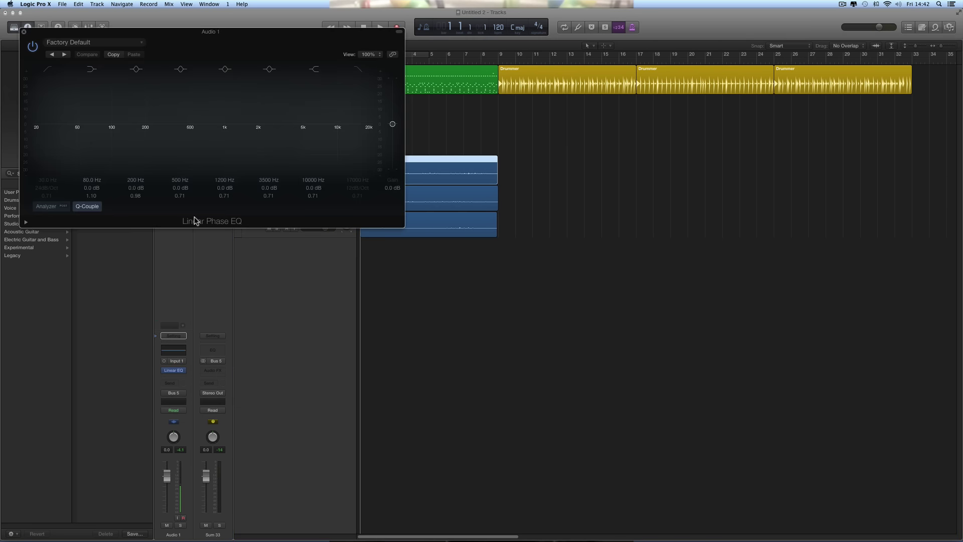
{"action": "left_click", "coordinate": [24, 33]}
{"action": "left_click", "coordinate": [185, 369]}
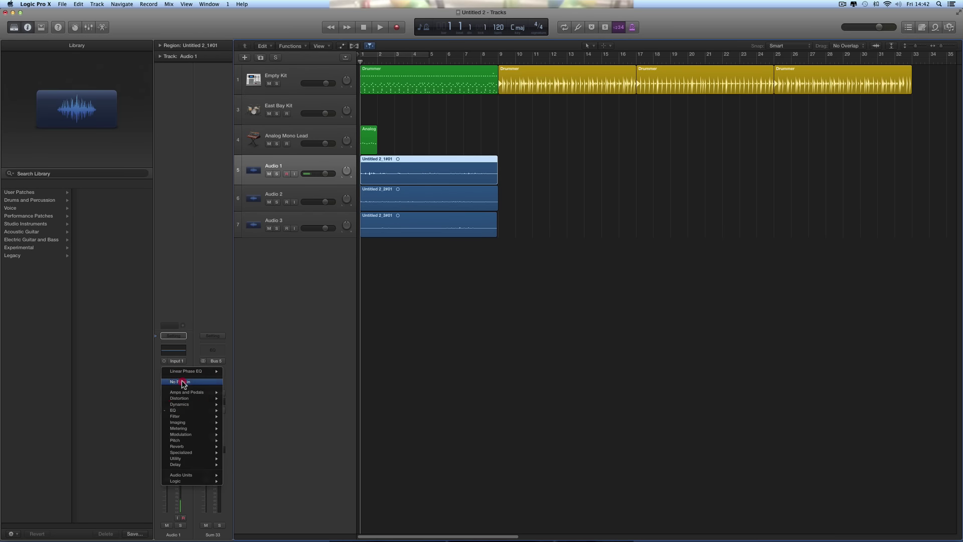
{"action": "left_click", "coordinate": [182, 382]}
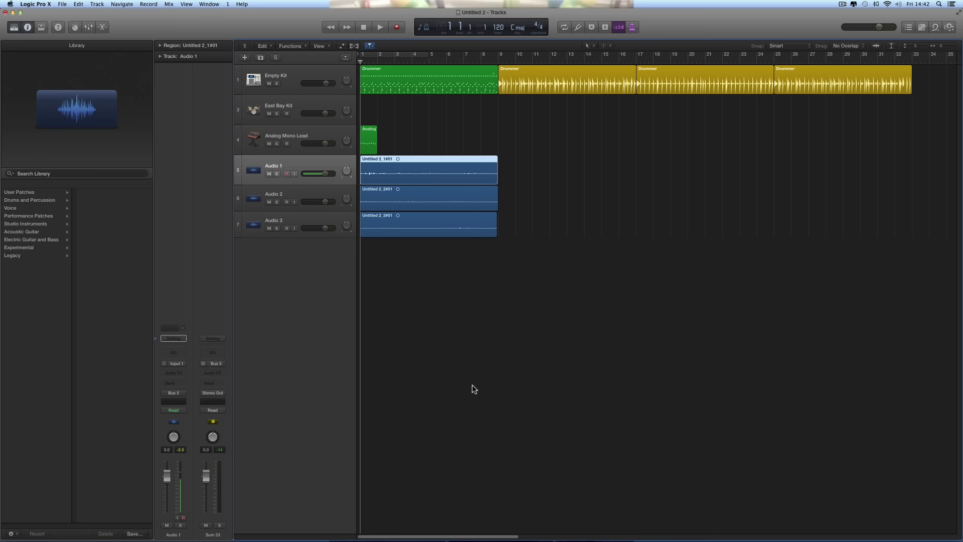
{"action": "key", "text": "super+Left"}
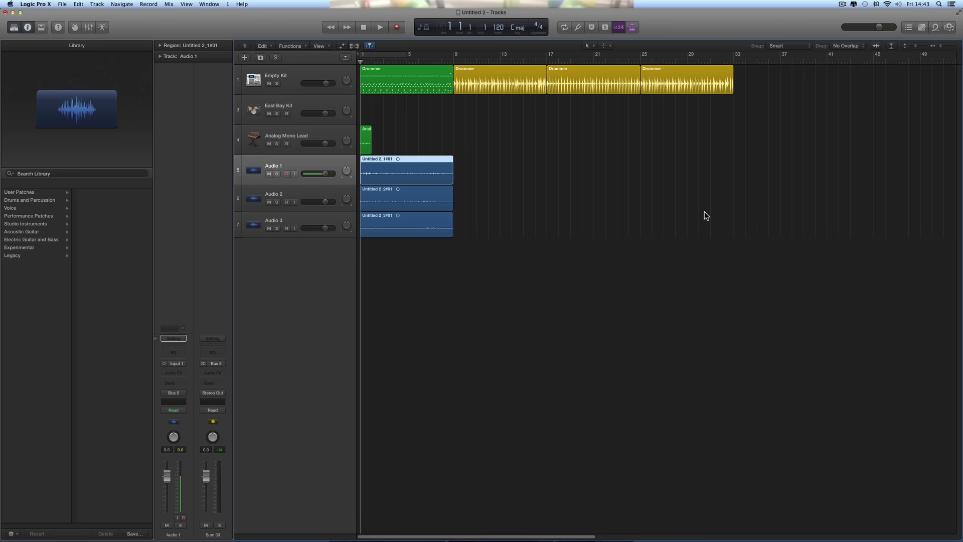